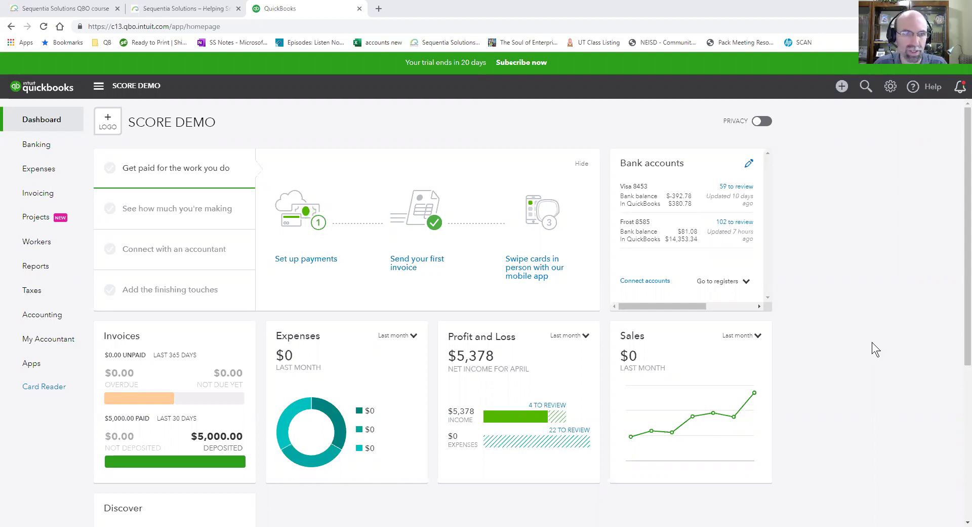
Go to Reports and browse the Standard reports list down to Sales and customers
{"action": "left_click", "coordinate": [35, 266]}
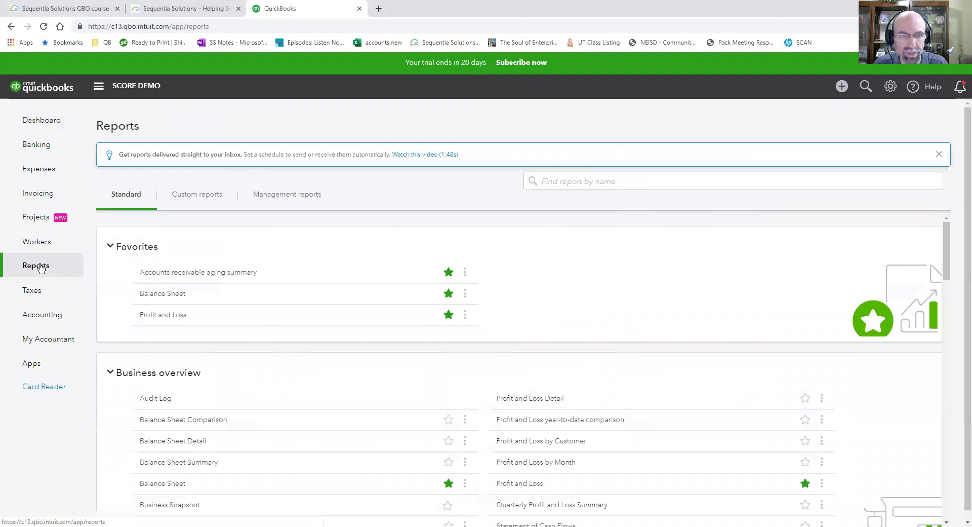
{"action": "scroll", "coordinate": [557, 314], "scroll_direction": "down", "scroll_amount": 2}
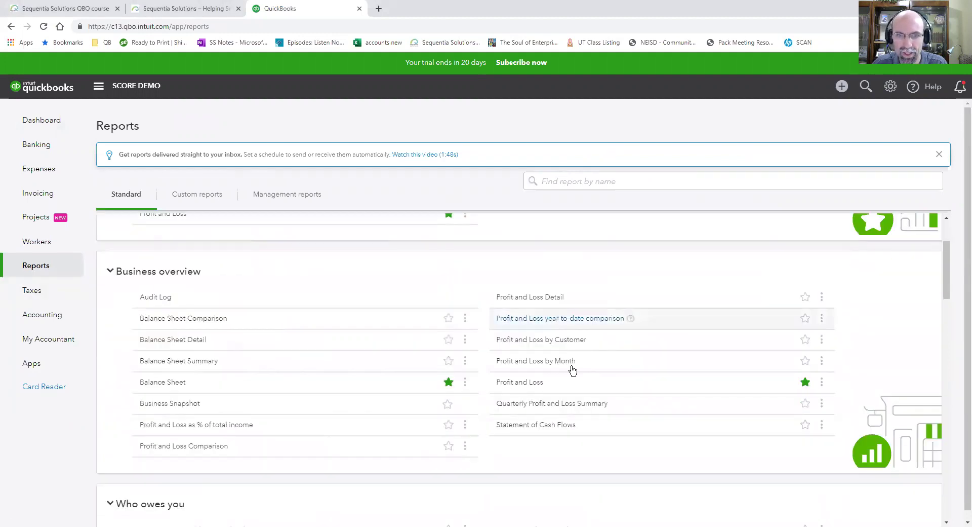
{"action": "scroll", "coordinate": [589, 442], "scroll_direction": "down", "scroll_amount": 5}
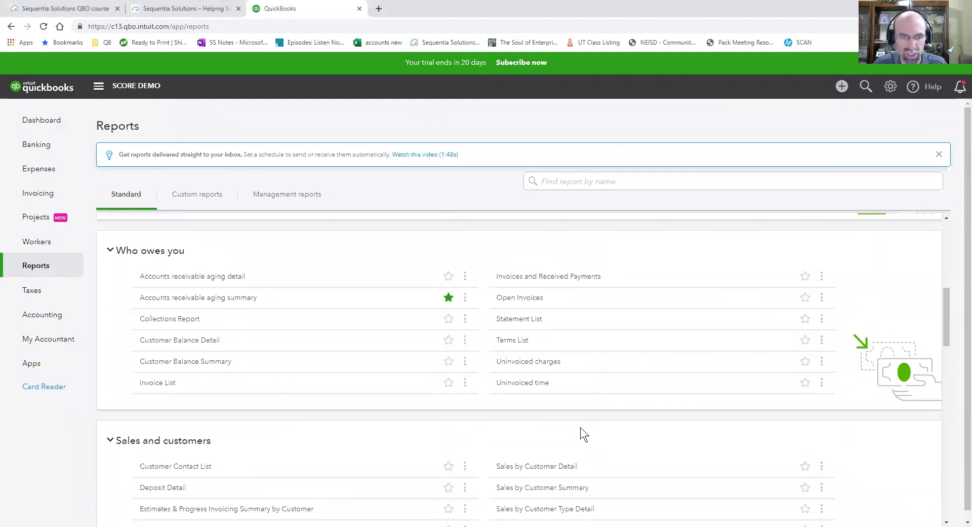
{"action": "scroll", "coordinate": [580, 427], "scroll_direction": "down", "scroll_amount": 2}
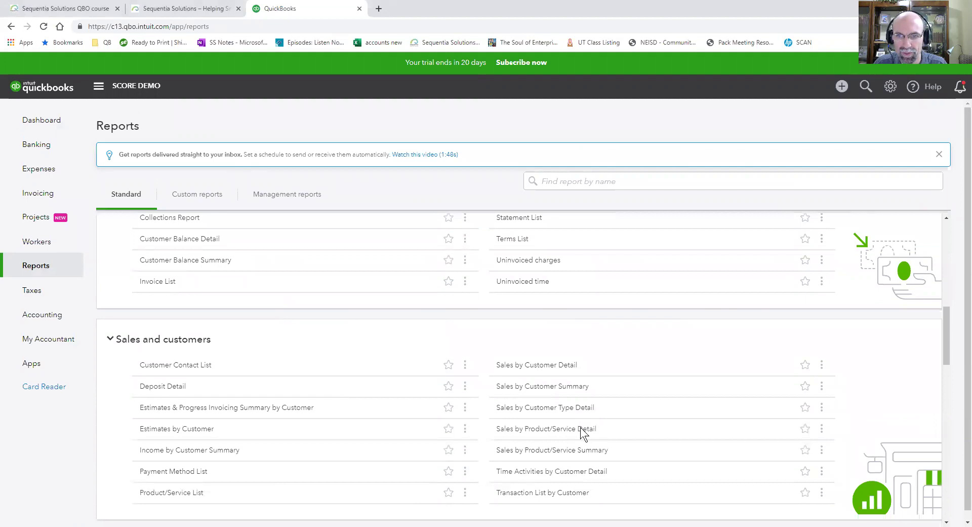
{"action": "scroll", "coordinate": [583, 433], "scroll_direction": "down", "scroll_amount": 2}
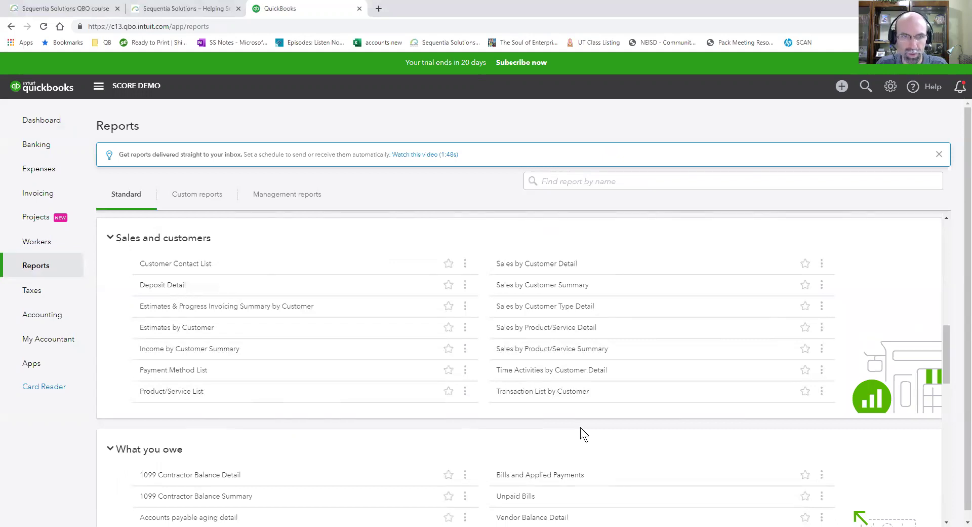
{"action": "scroll", "coordinate": [581, 427], "scroll_direction": "up", "scroll_amount": 3}
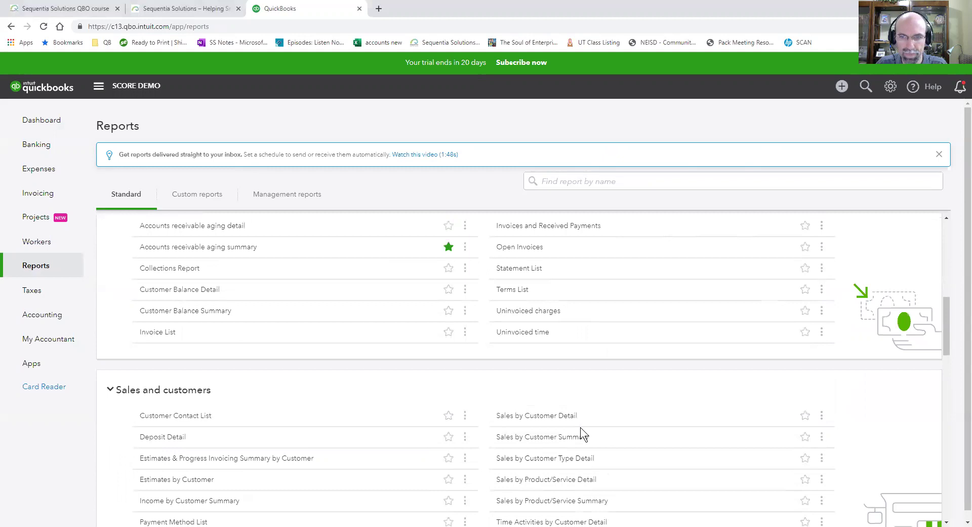
{"action": "scroll", "coordinate": [580, 428], "scroll_direction": "down", "scroll_amount": 3}
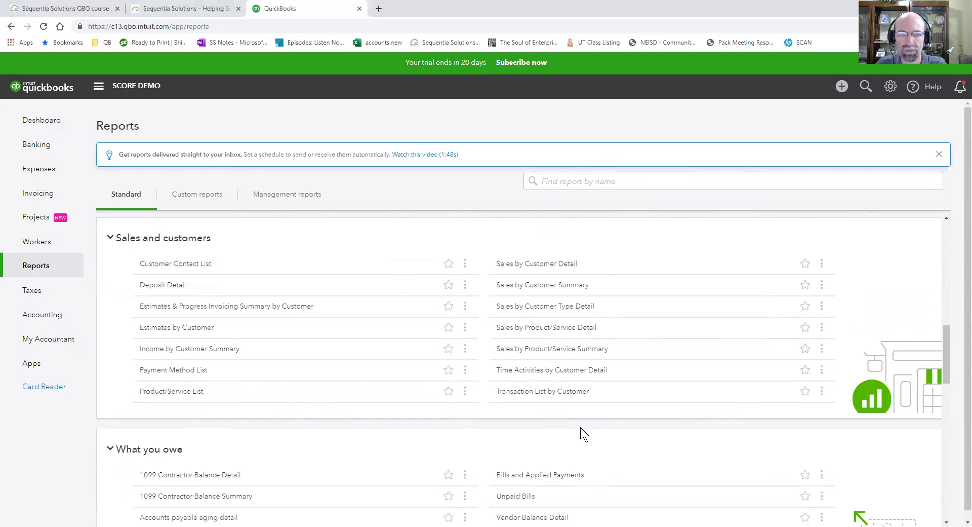
{"action": "scroll", "coordinate": [581, 427], "scroll_direction": "up", "scroll_amount": 1}
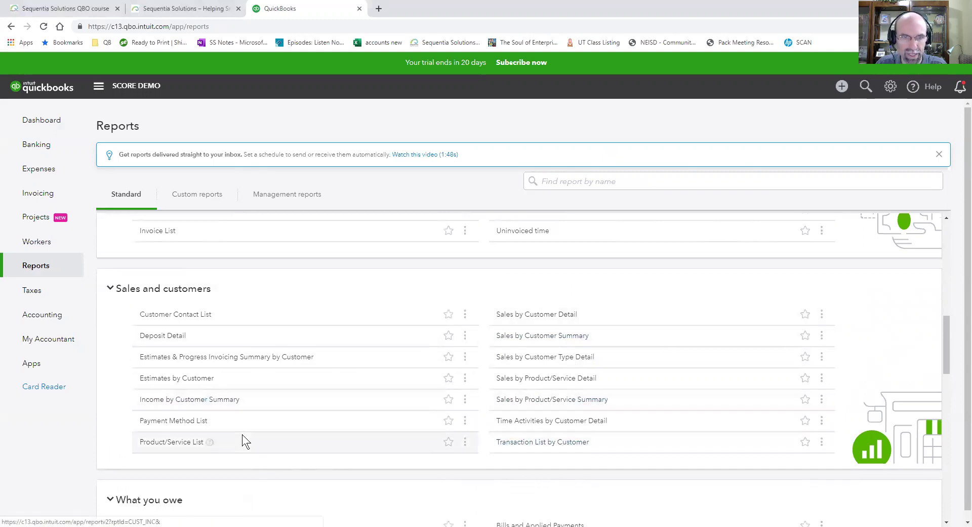
{"action": "left_click", "coordinate": [890, 87]}
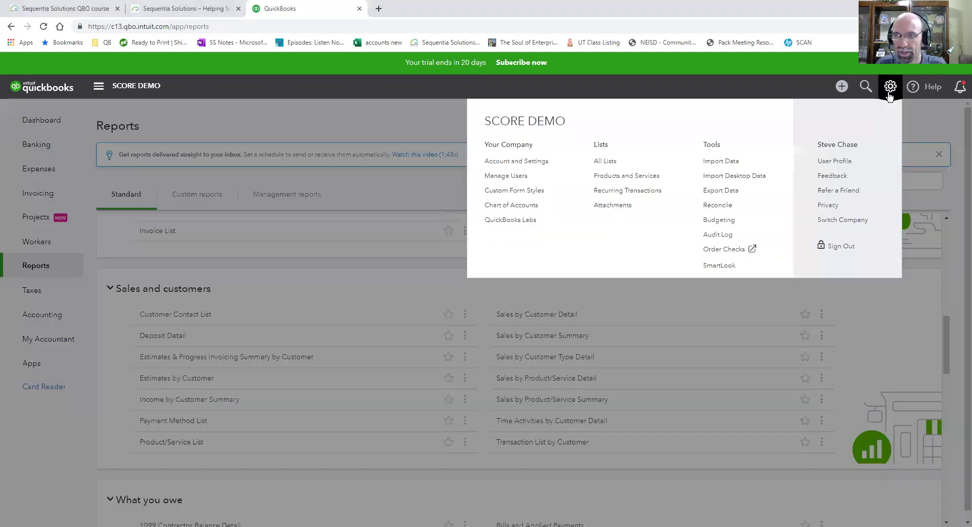
Choose All Lists from the gear menu to reach the Lists page
{"action": "left_click", "coordinate": [617, 165]}
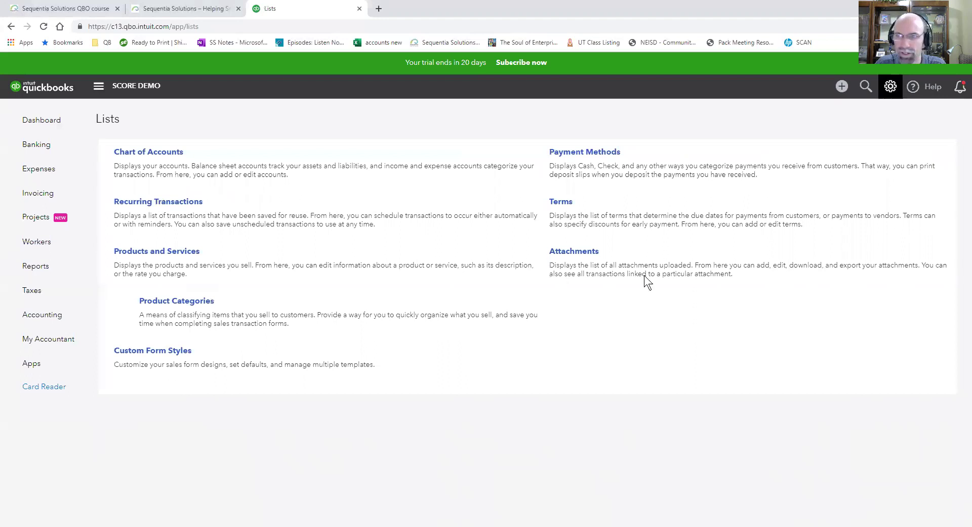
{"action": "left_click", "coordinate": [889, 90]}
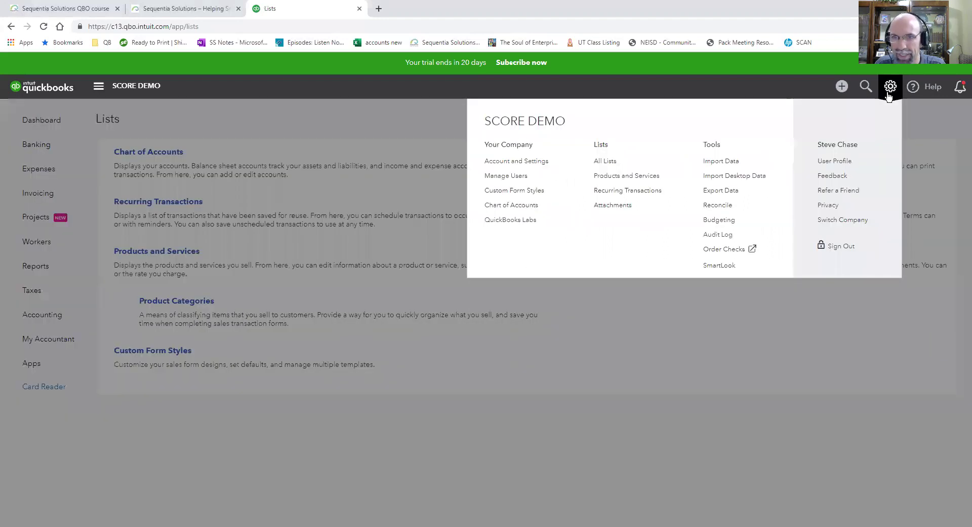
Tick Track classes under Categories in Advanced account settings, save, and return to Lists
{"action": "left_click", "coordinate": [546, 162]}
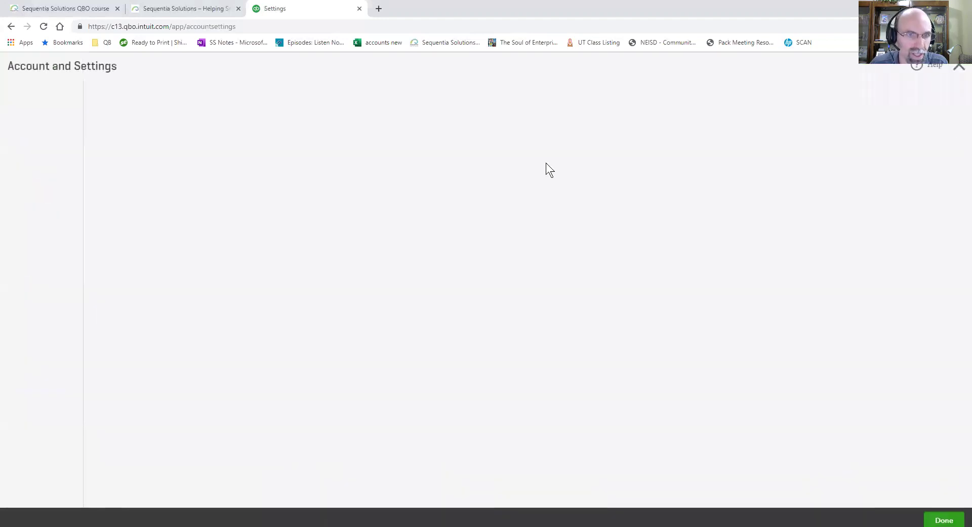
{"action": "left_click", "coordinate": [31, 248]}
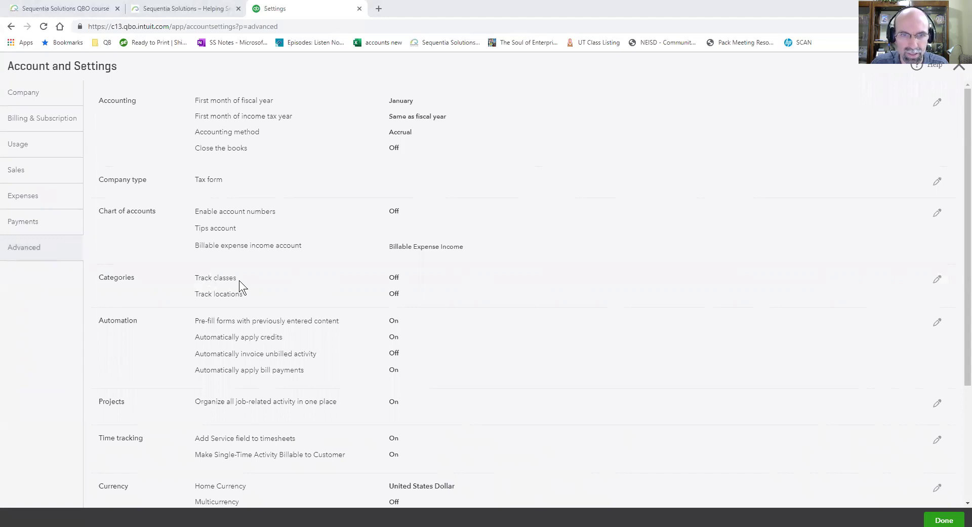
{"action": "left_click", "coordinate": [387, 279]}
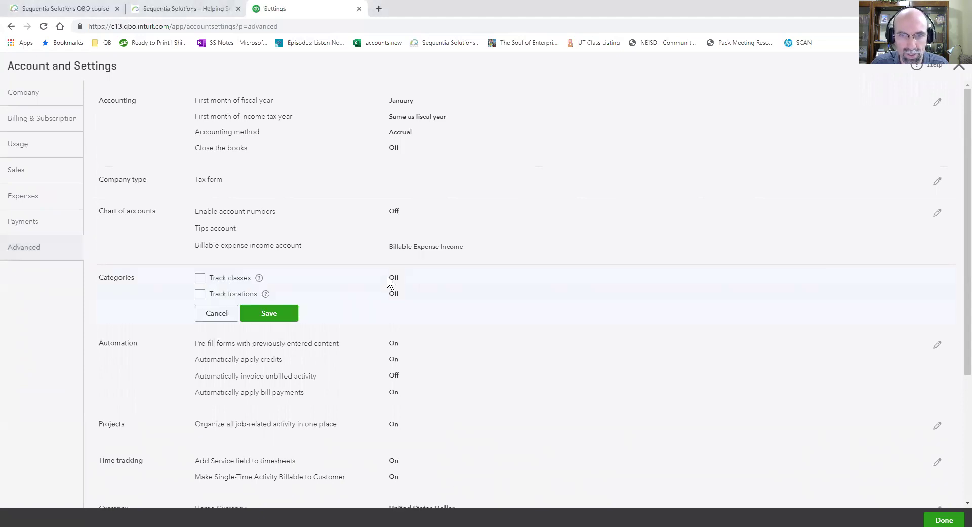
{"action": "left_click", "coordinate": [200, 278]}
{"action": "left_click", "coordinate": [266, 369]}
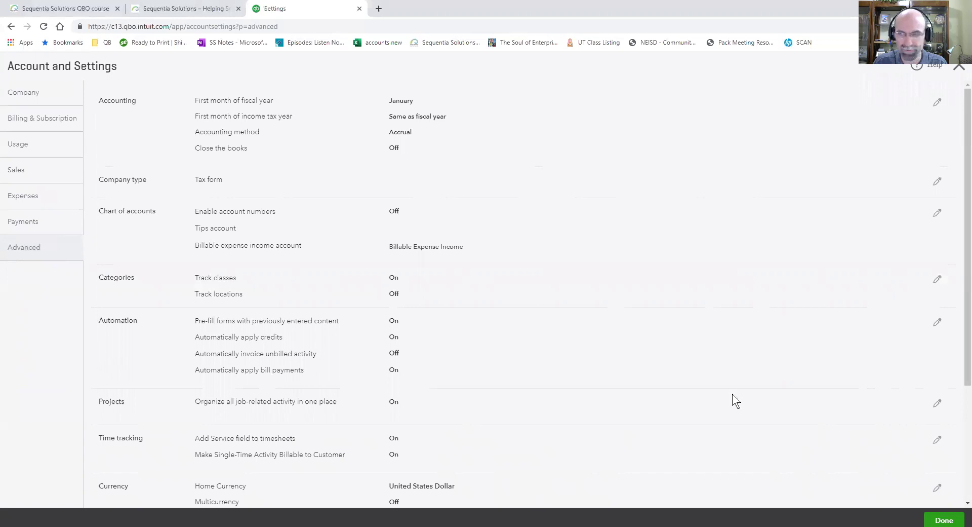
{"action": "left_click", "coordinate": [922, 515]}
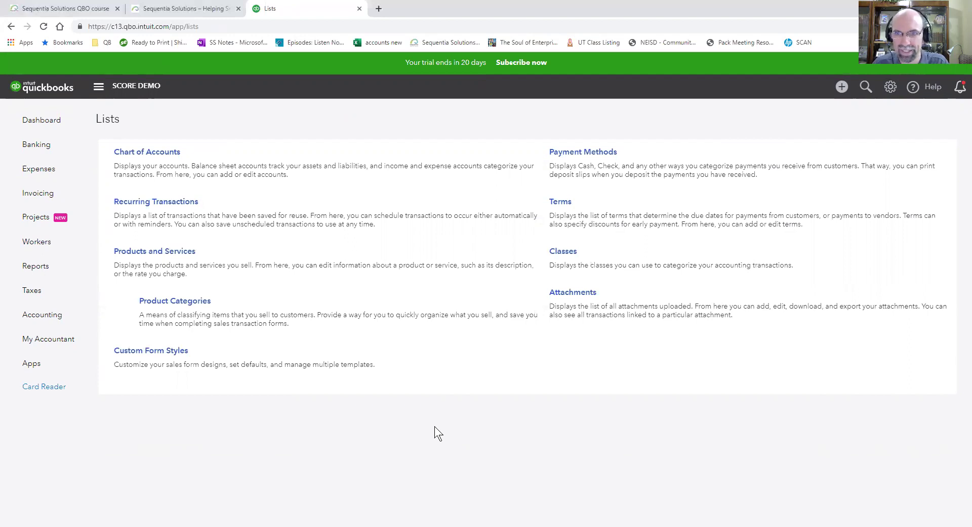
Open the Classes list and add new classes named for two salespeople
{"action": "left_click", "coordinate": [563, 251]}
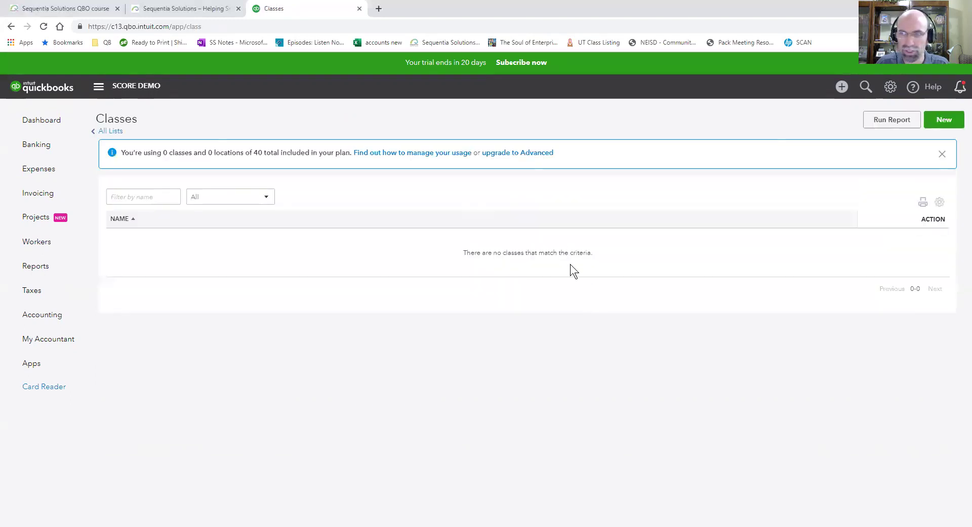
{"action": "left_click", "coordinate": [944, 120]}
{"action": "left_click", "coordinate": [471, 272]}
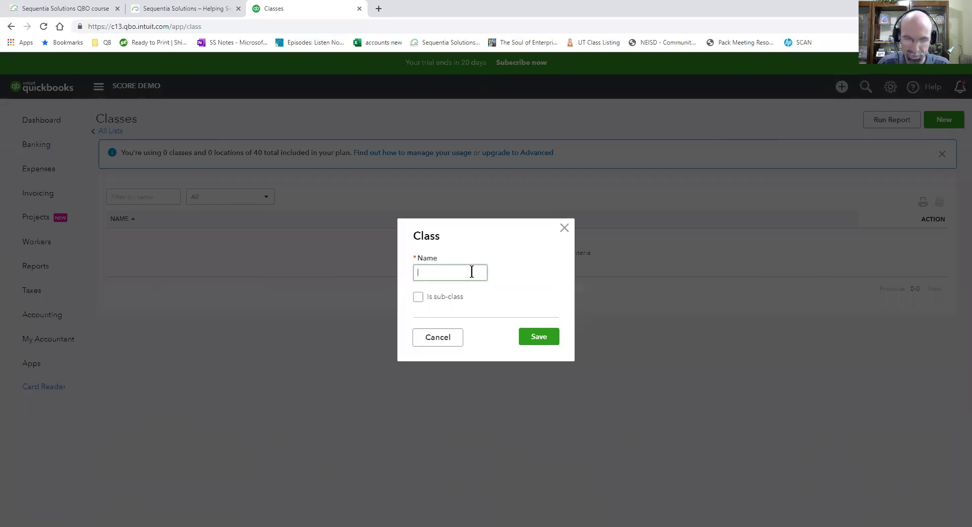
{"action": "type", "text": "Bo"}
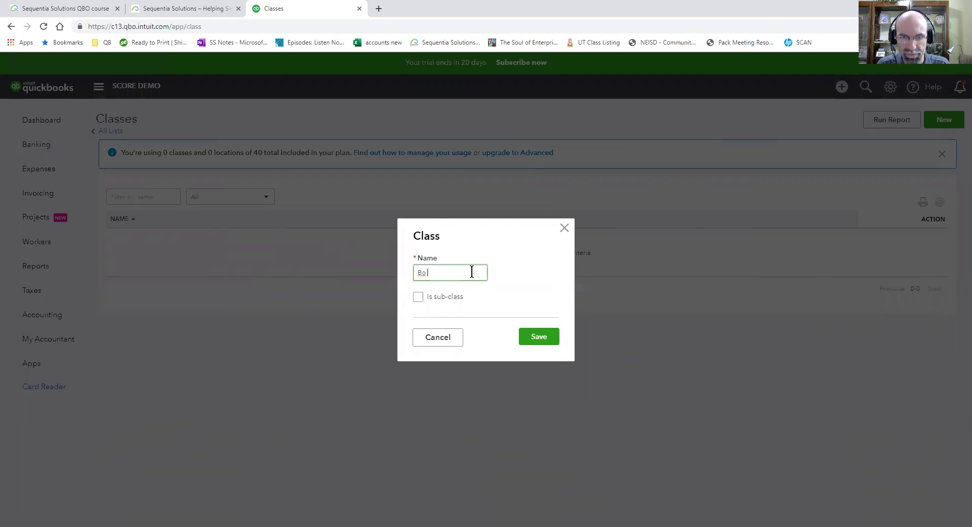
{"action": "type", "text": " Jackson"}
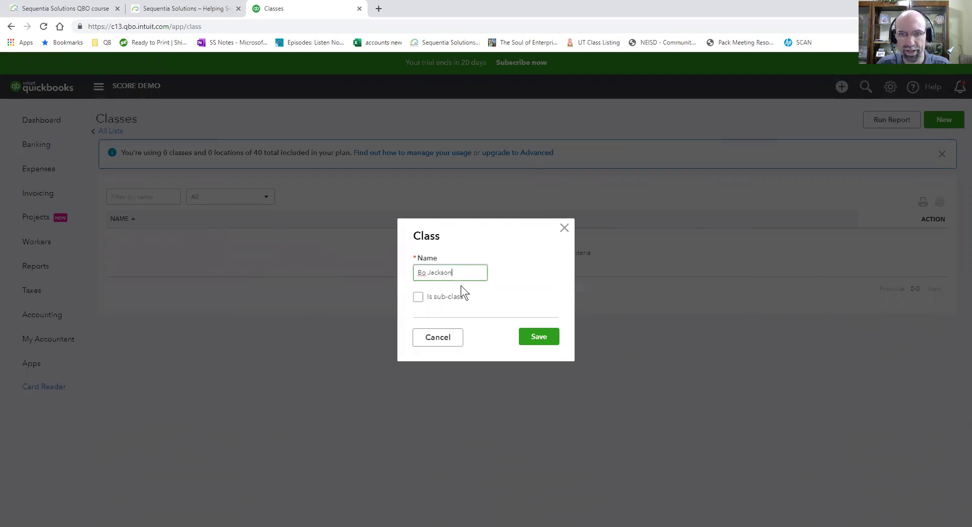
{"action": "left_click", "coordinate": [538, 341]}
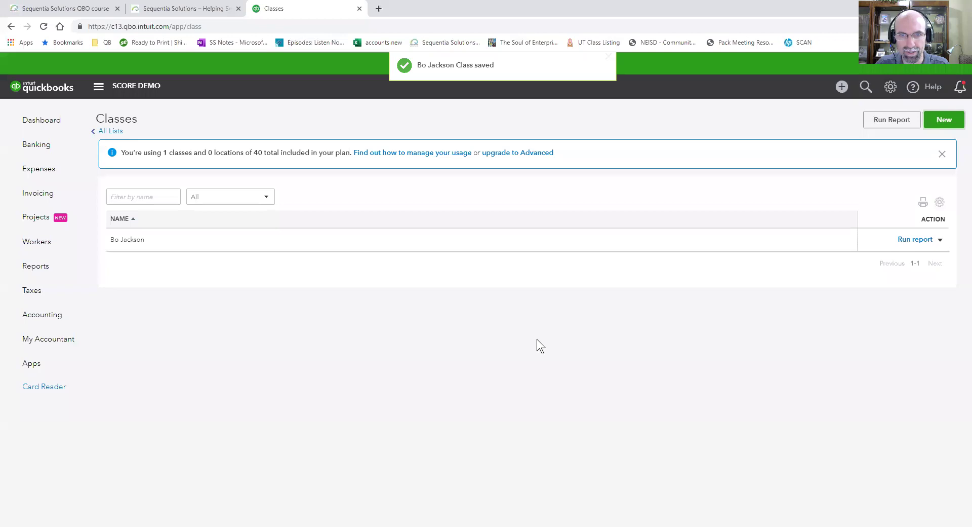
{"action": "left_click", "coordinate": [940, 120]}
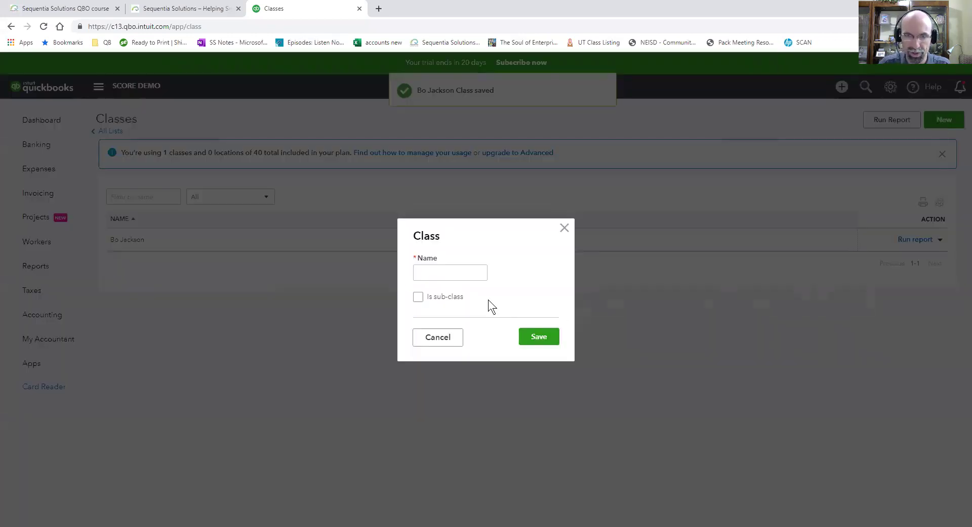
{"action": "left_click", "coordinate": [465, 271]}
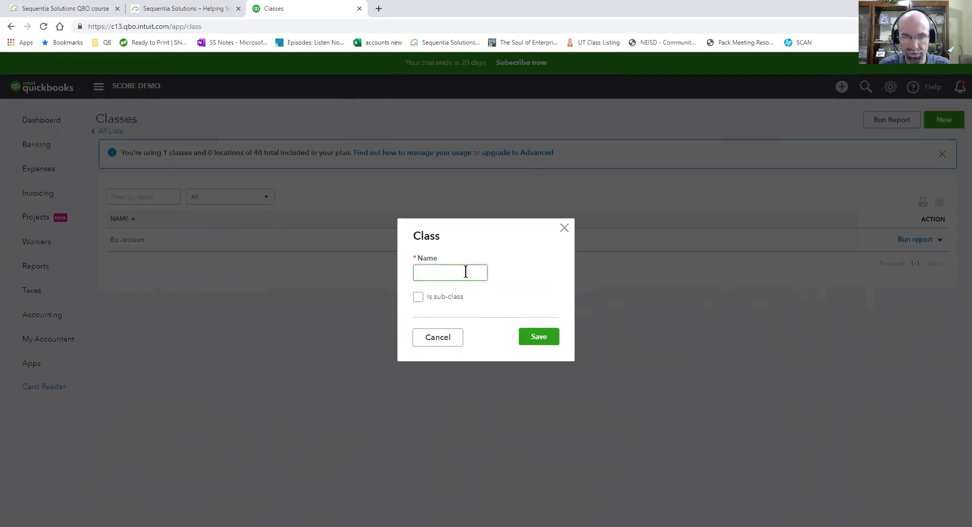
{"action": "type", "text": "Alex Joh"}
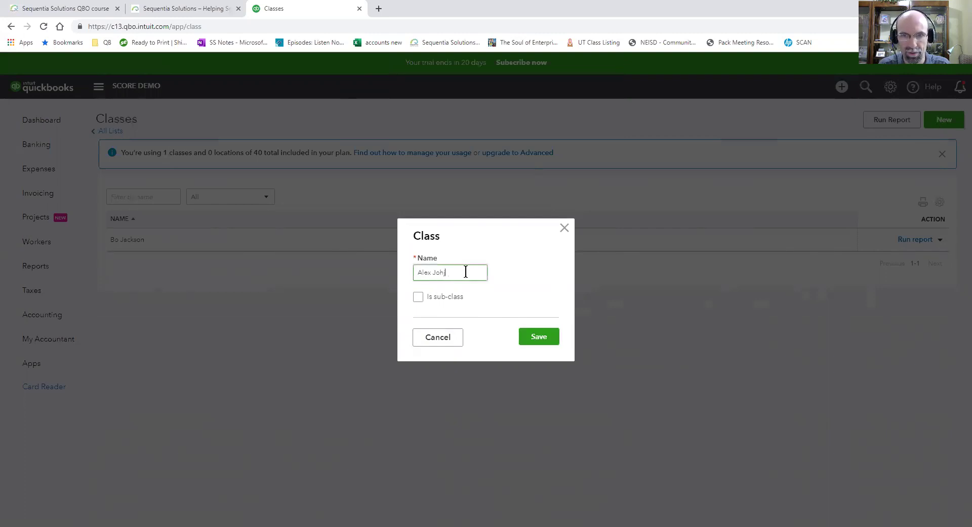
{"action": "type", "text": "nson"}
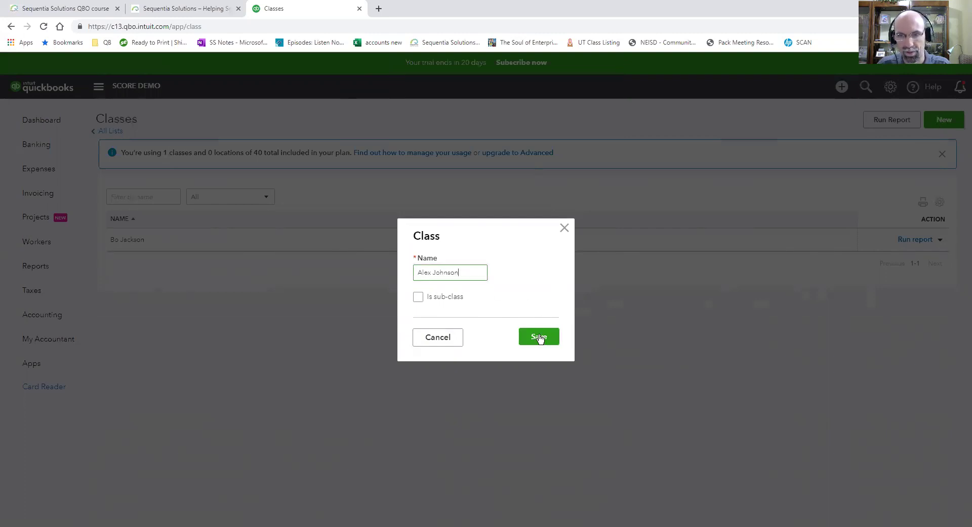
{"action": "left_click", "coordinate": [539, 337]}
Add classes for further salespeople, entering each name and saving
{"action": "left_click", "coordinate": [946, 122]}
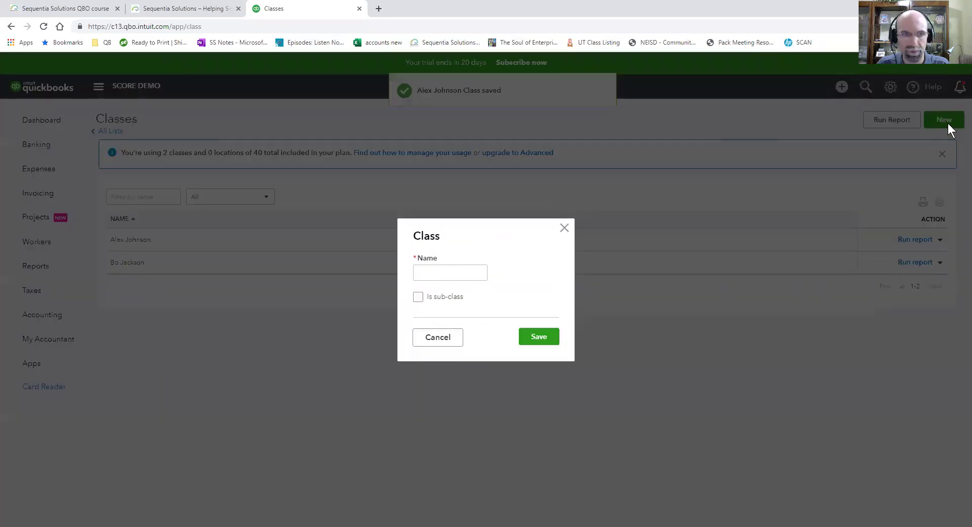
{"action": "left_click", "coordinate": [539, 336]}
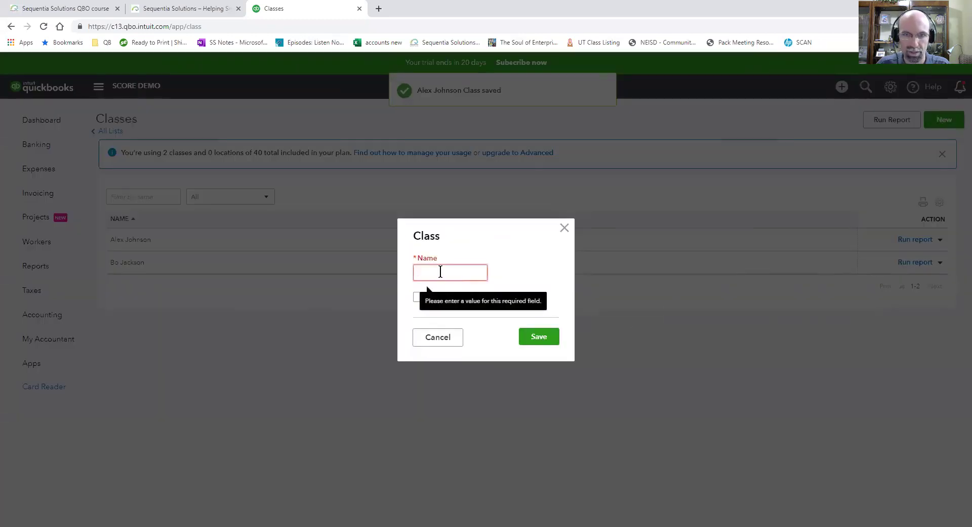
{"action": "type", "text": "Bob "}
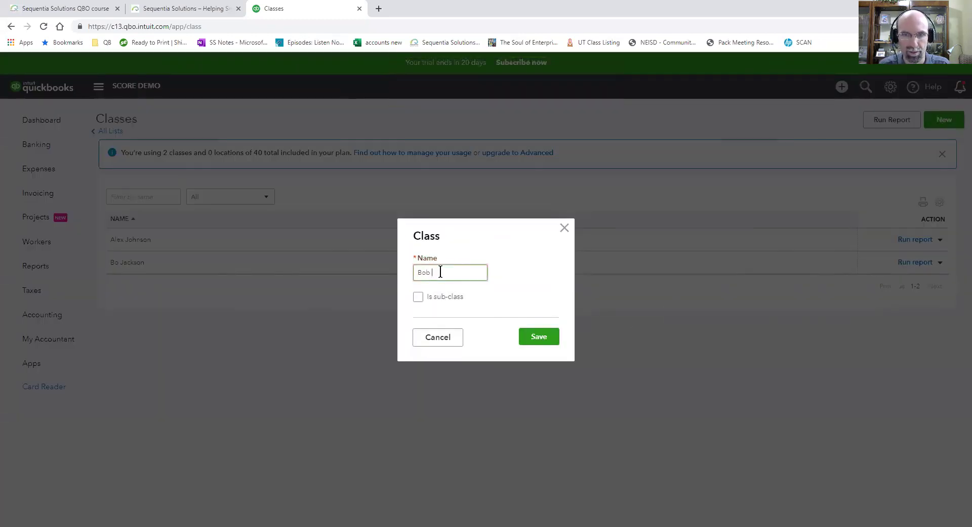
{"action": "type", "text": "Dylan"}
{"action": "left_click", "coordinate": [539, 336]}
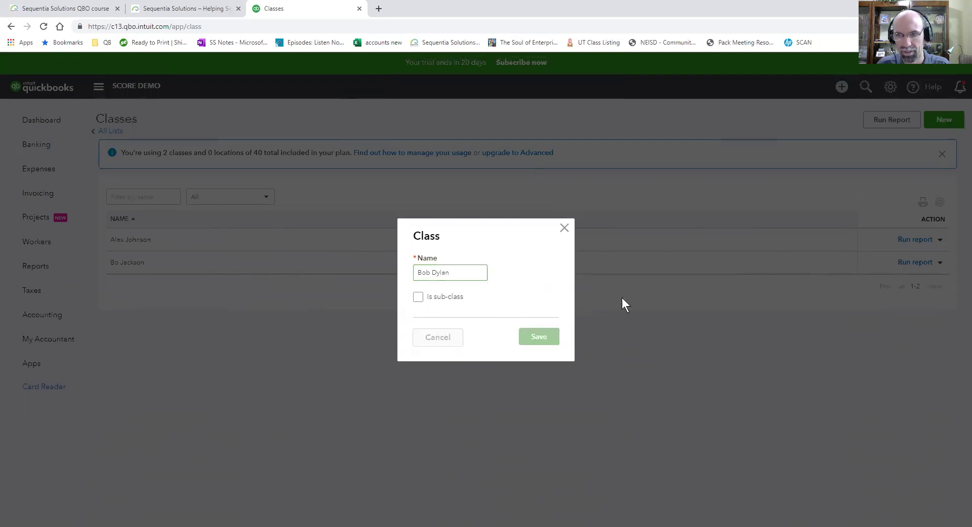
{"action": "left_click", "coordinate": [940, 127]}
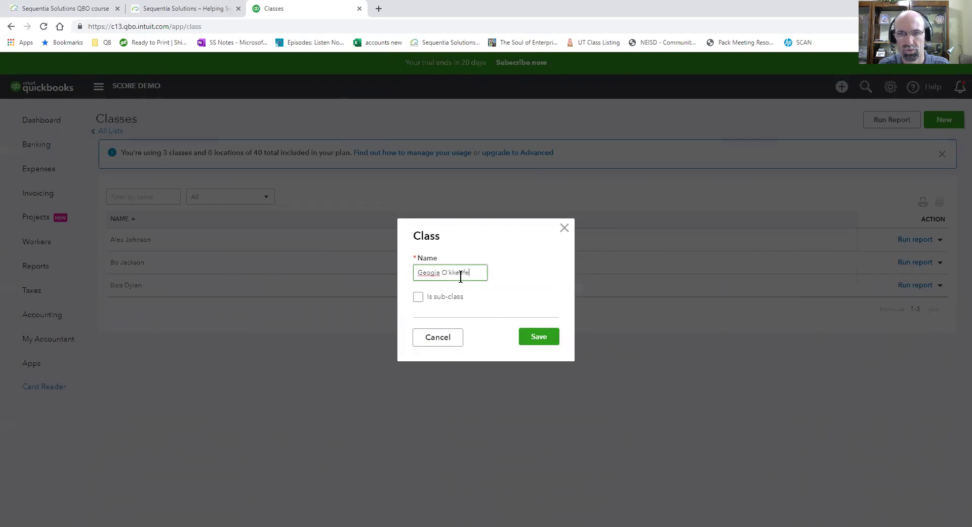
{"action": "left_click", "coordinate": [543, 336]}
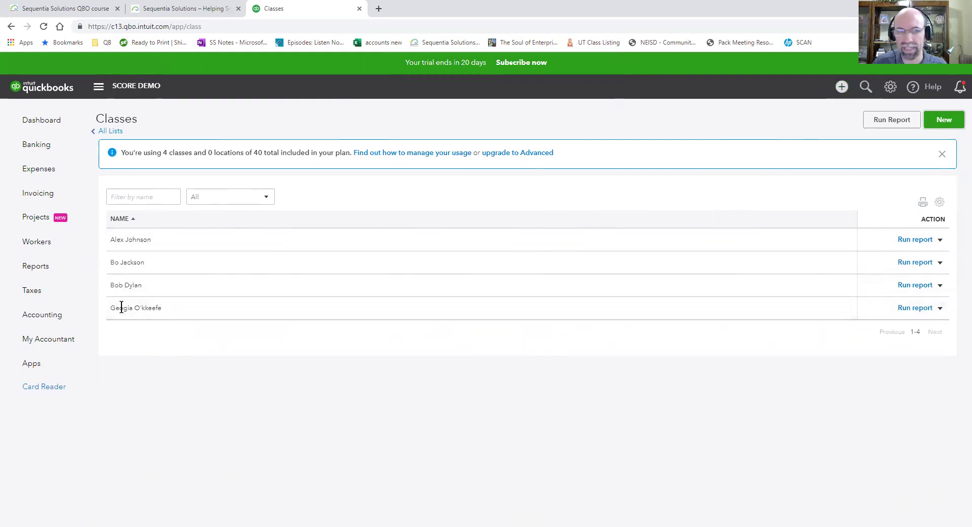
Start a new invoice for the customer with a Consulting line
{"action": "left_click", "coordinate": [841, 87]}
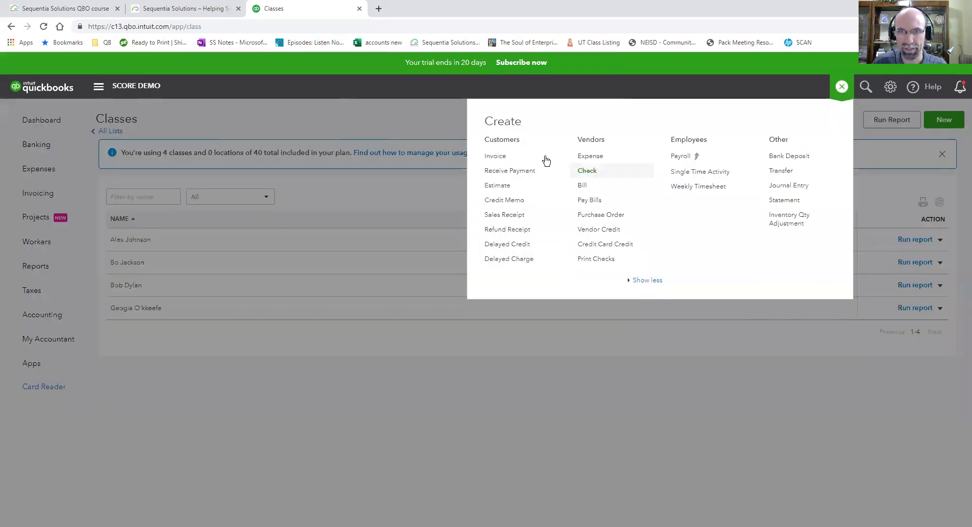
{"action": "left_click", "coordinate": [492, 156]}
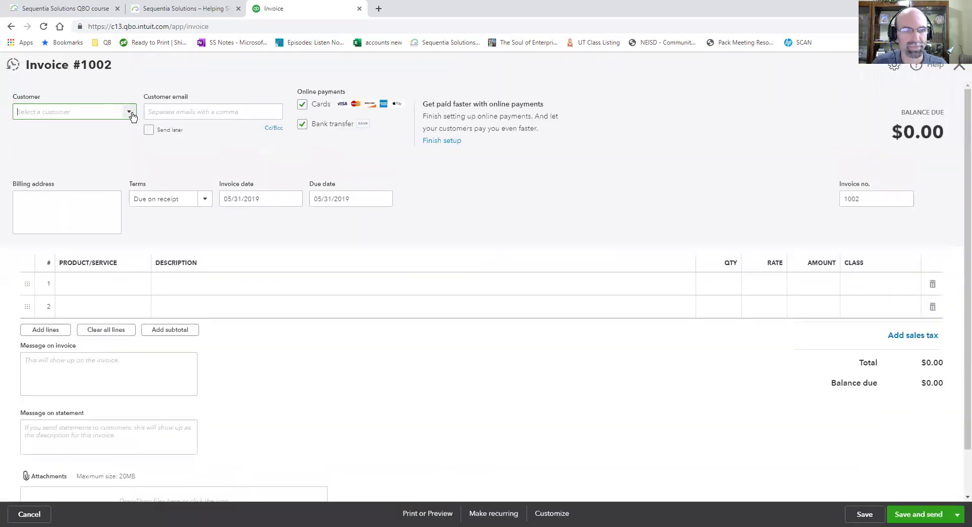
{"action": "left_click", "coordinate": [129, 111]}
{"action": "left_click", "coordinate": [92, 148]}
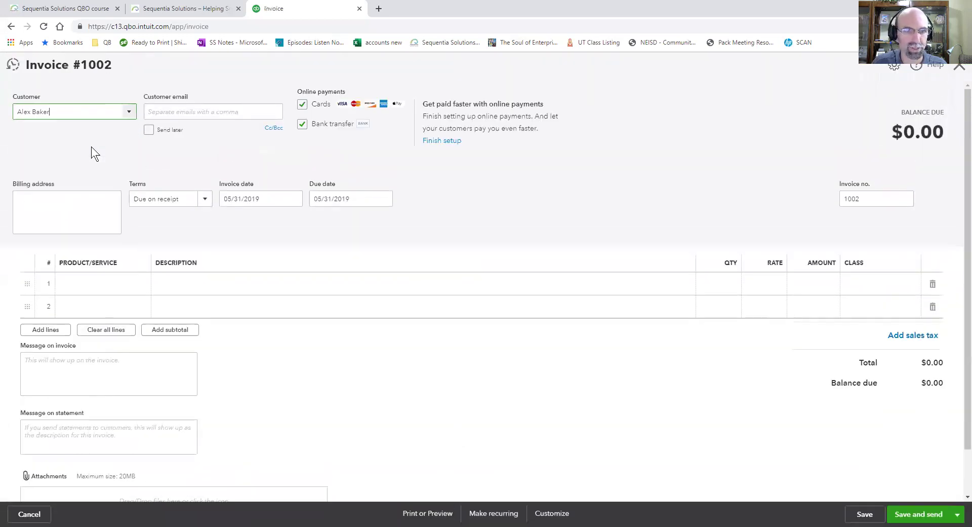
{"action": "left_click", "coordinate": [141, 287]}
{"action": "left_click", "coordinate": [142, 286]}
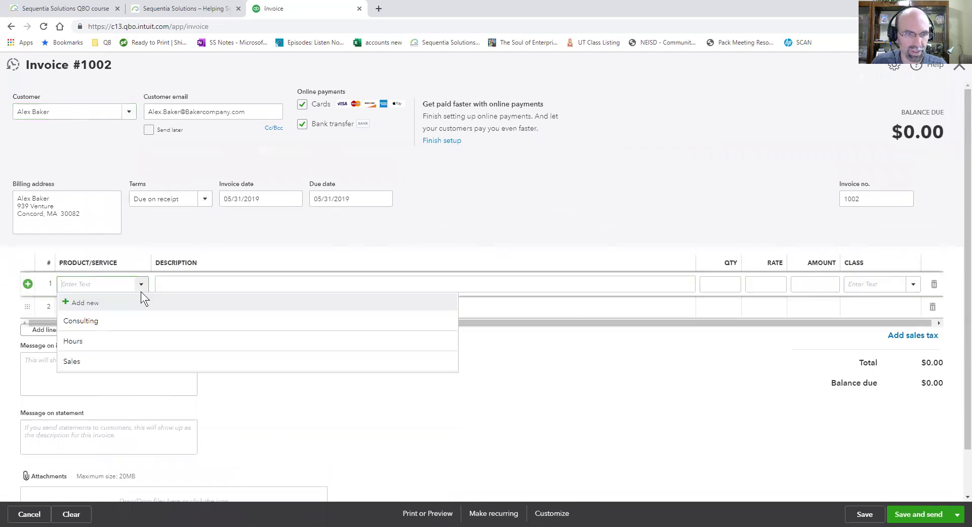
{"action": "left_click", "coordinate": [130, 319]}
Enter description 'project aby' and rate 2,500, assign a salesperson class, and save invoice 1002
{"action": "left_click", "coordinate": [190, 285]}
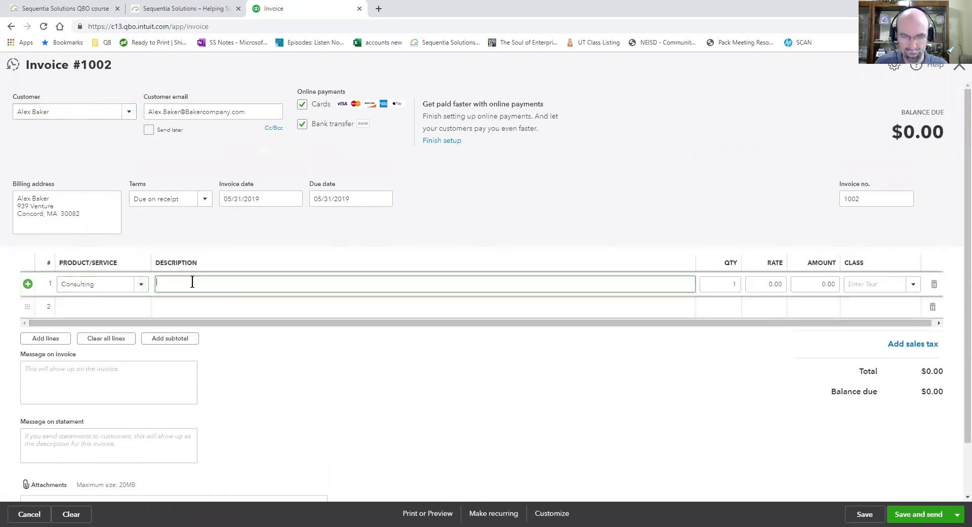
{"action": "type", "text": "project aby"}
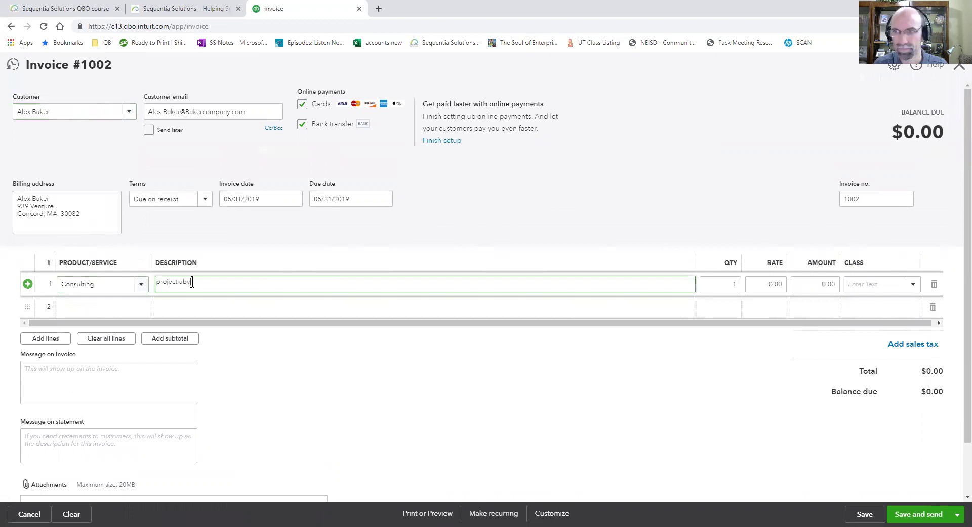
{"action": "key", "text": "Tab"}
{"action": "left_click", "coordinate": [747, 287]}
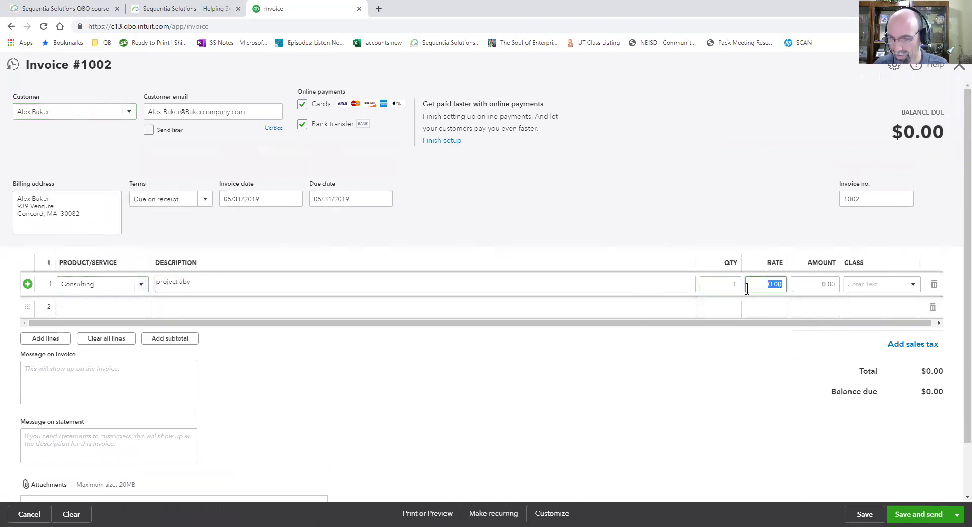
{"action": "type", "text": "25"}
{"action": "key", "text": "Tab"}
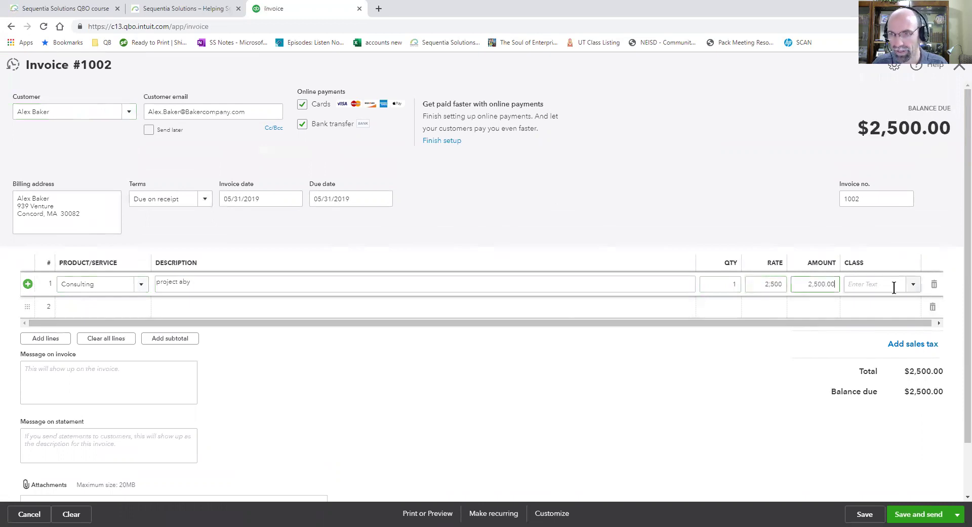
{"action": "left_click", "coordinate": [914, 285]}
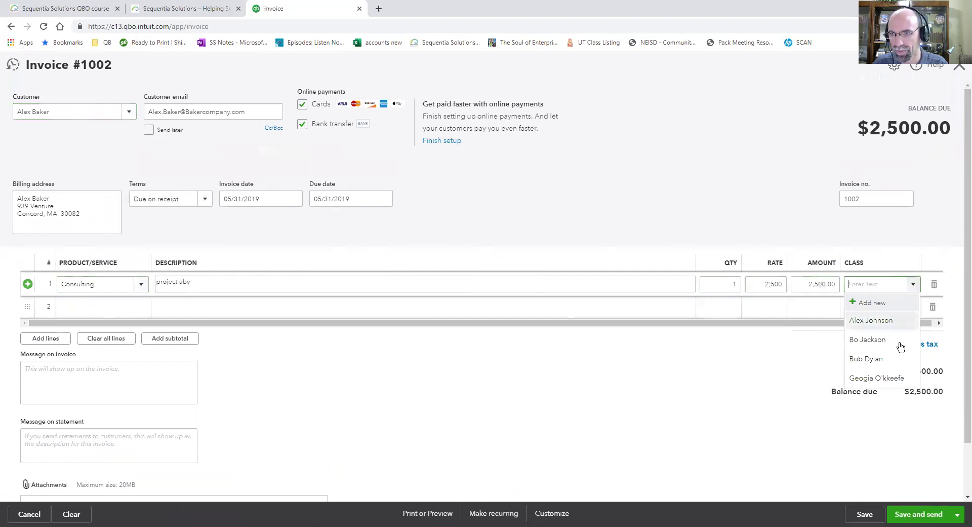
{"action": "left_click", "coordinate": [866, 358]}
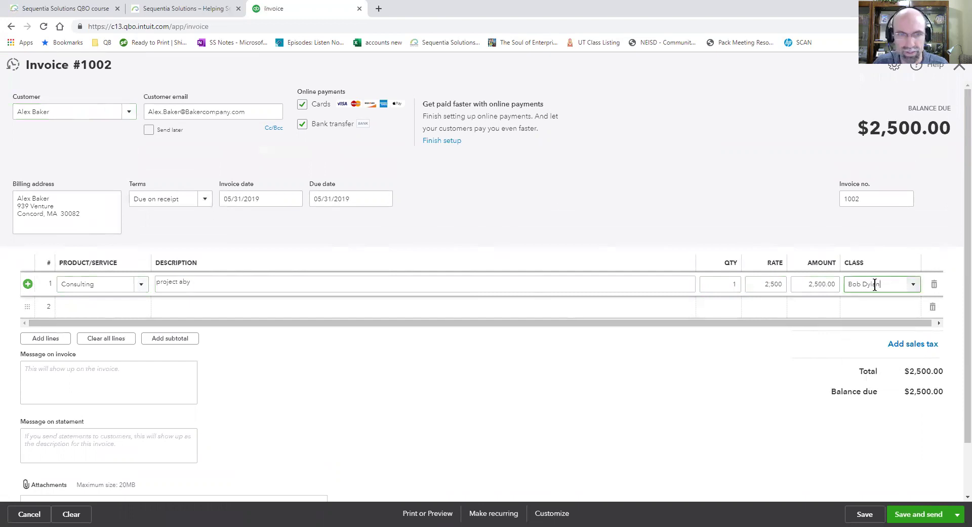
{"action": "left_click", "coordinate": [865, 515]}
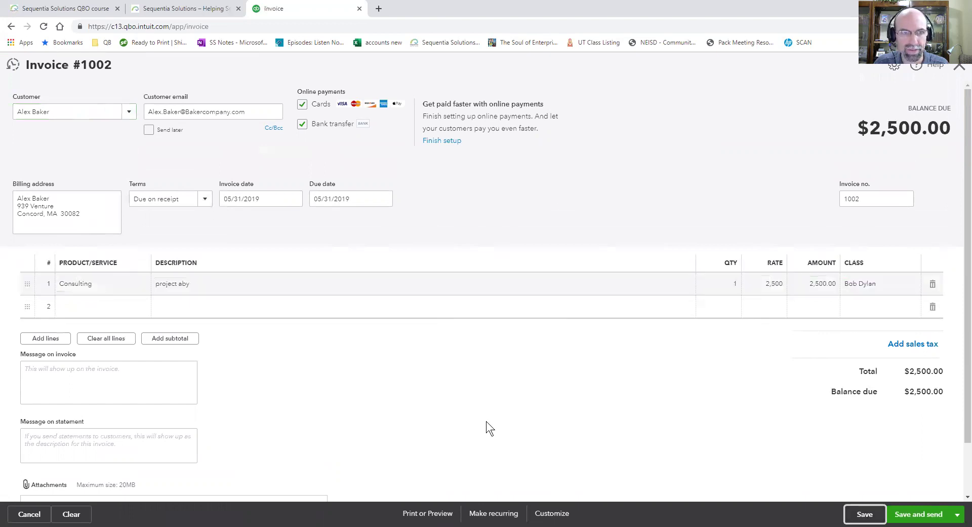
{"action": "left_click", "coordinate": [957, 514]}
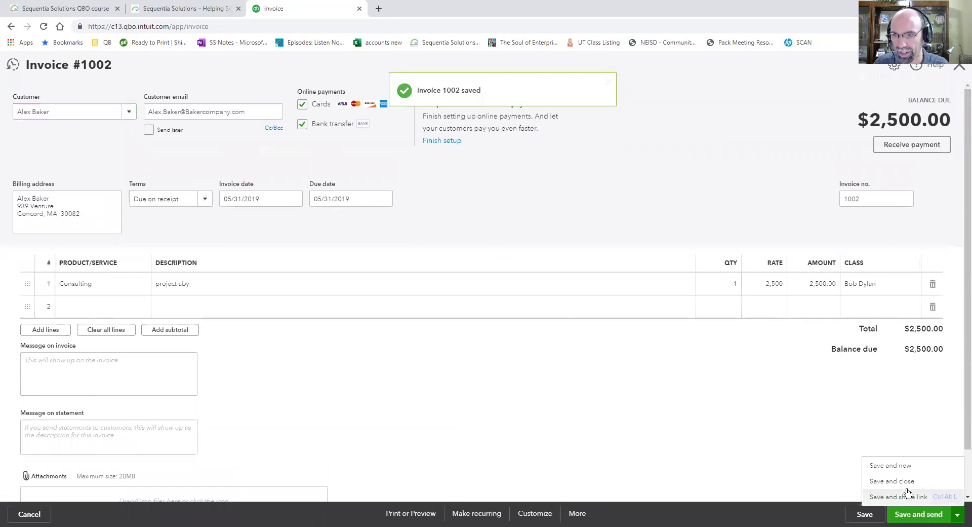
Start invoice 1003 for another customer with a Consulting line
{"action": "left_click", "coordinate": [903, 469]}
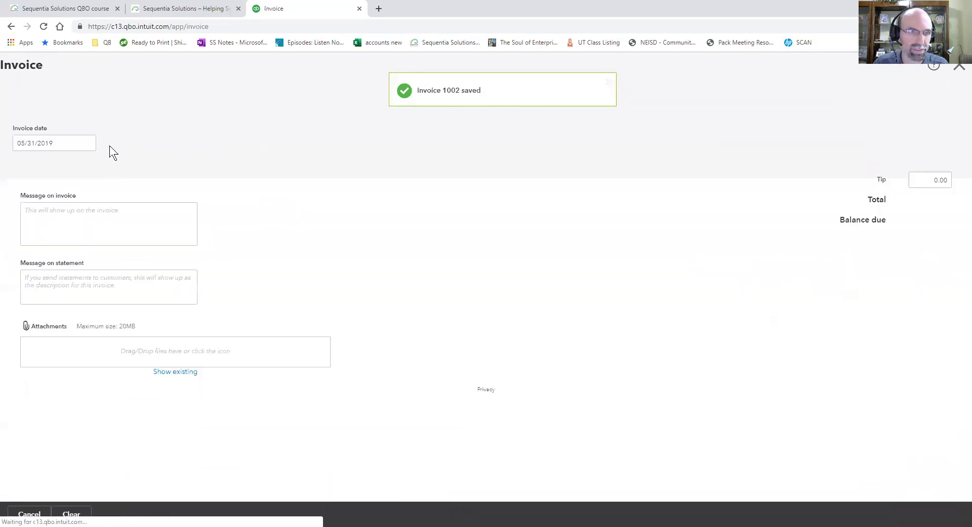
{"action": "left_click", "coordinate": [128, 112]}
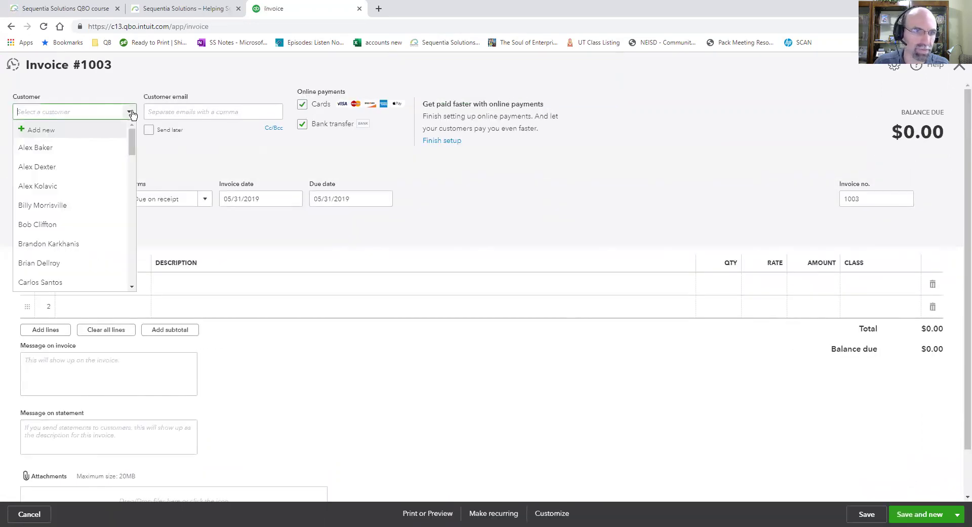
{"action": "left_click", "coordinate": [84, 208]}
{"action": "left_click", "coordinate": [137, 285]}
{"action": "left_click", "coordinate": [141, 285]}
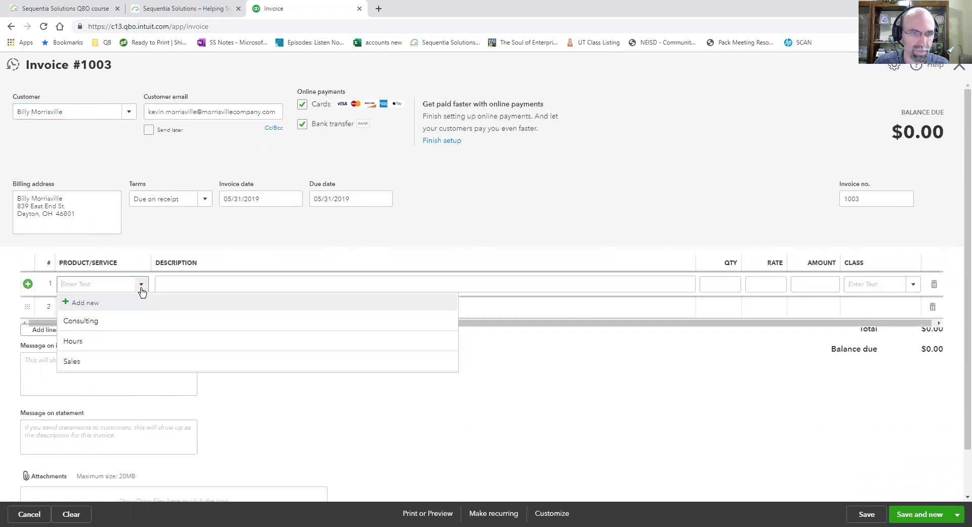
{"action": "left_click", "coordinate": [125, 324]}
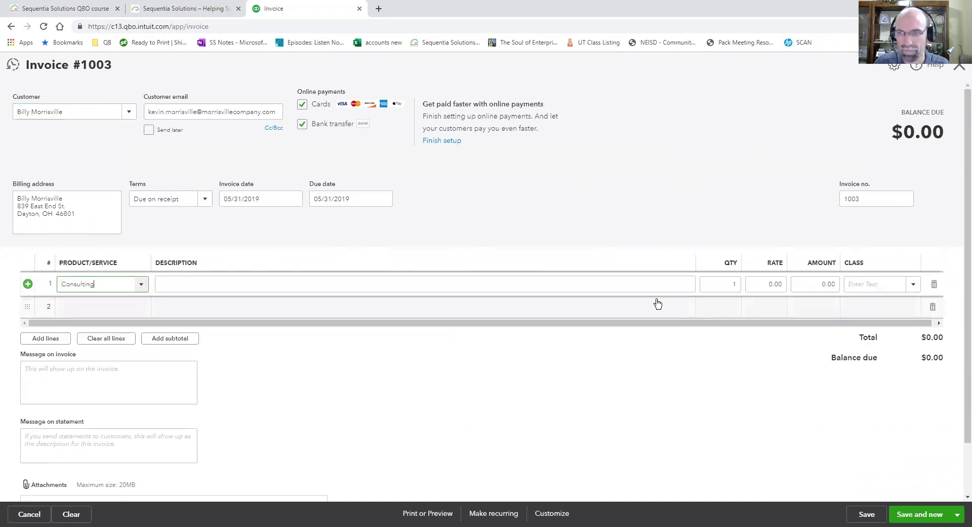
Give the line description 'abc', rate 500 and the new salesperson class, then save
{"action": "left_click", "coordinate": [505, 289]}
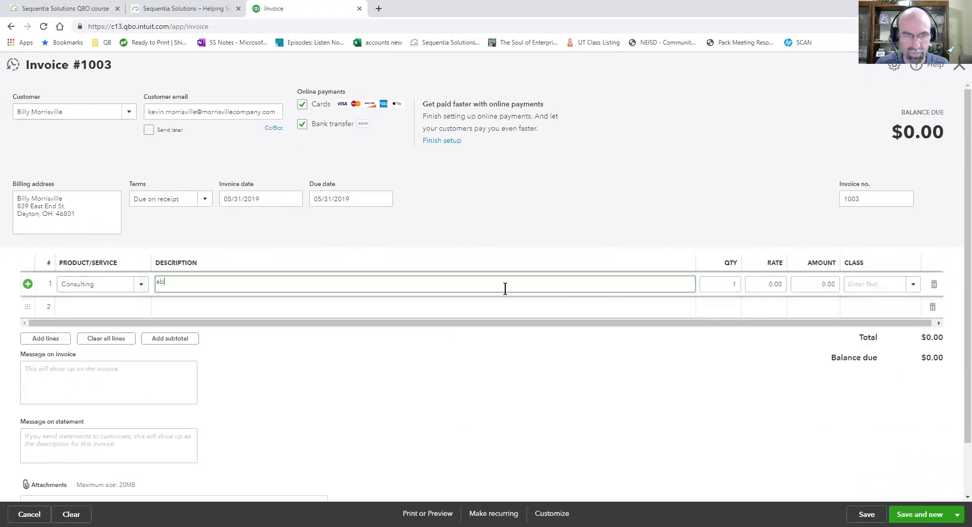
{"action": "type", "text": "abc"}
{"action": "key", "text": "Tab"}
{"action": "key", "text": "Tab"}
{"action": "type", "text": "500"}
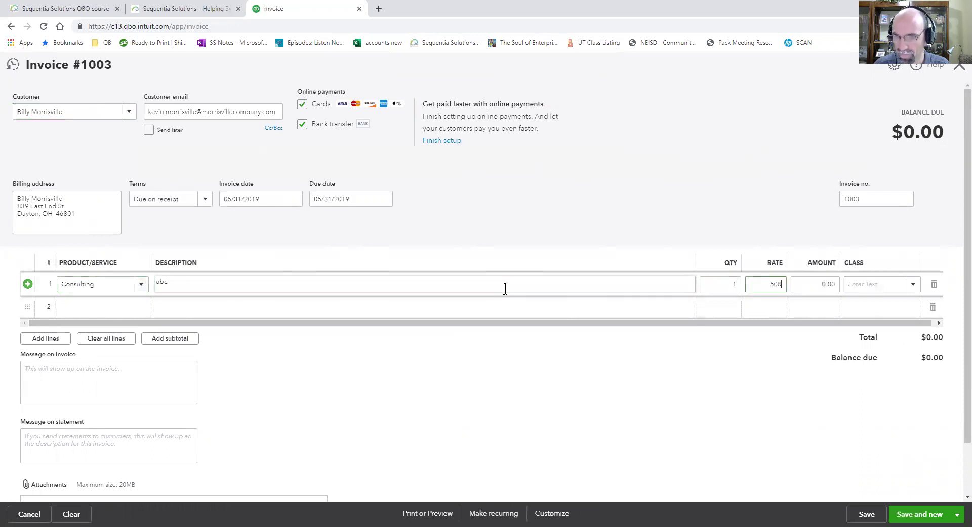
{"action": "key", "text": "Tab"}
{"action": "left_click", "coordinate": [913, 284]}
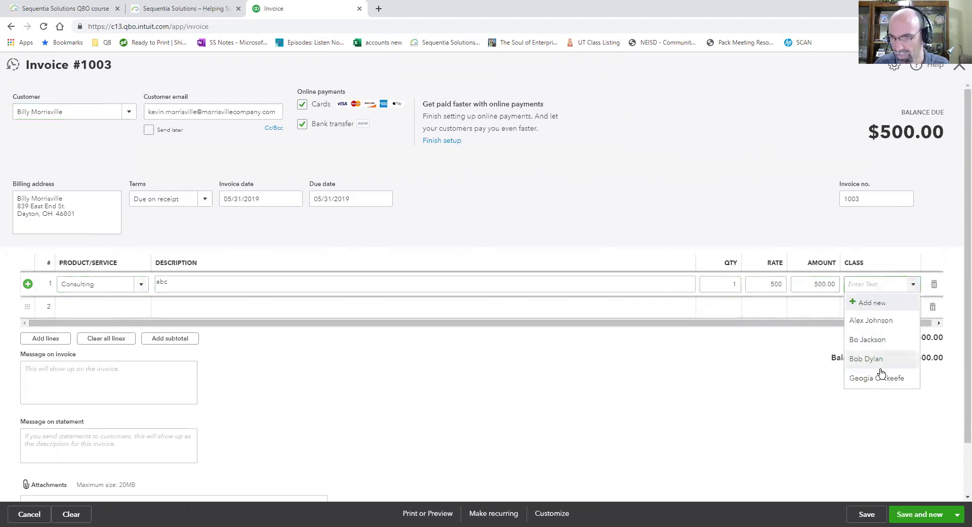
{"action": "left_click", "coordinate": [877, 378]}
{"action": "left_click", "coordinate": [922, 514]}
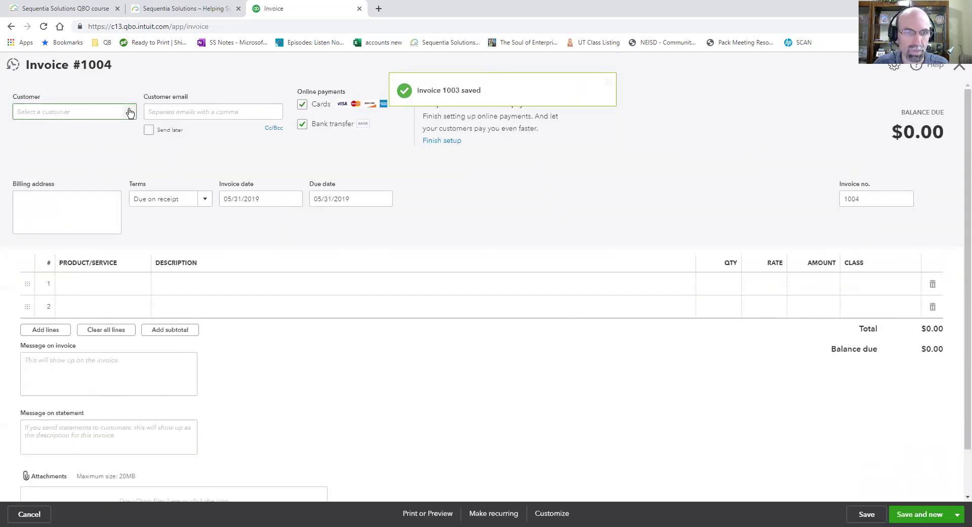
Create invoice 1004 with a Sales line at 6,000 and a salesperson class, then receive payment
{"action": "left_click", "coordinate": [129, 112]}
{"action": "left_click", "coordinate": [73, 241]}
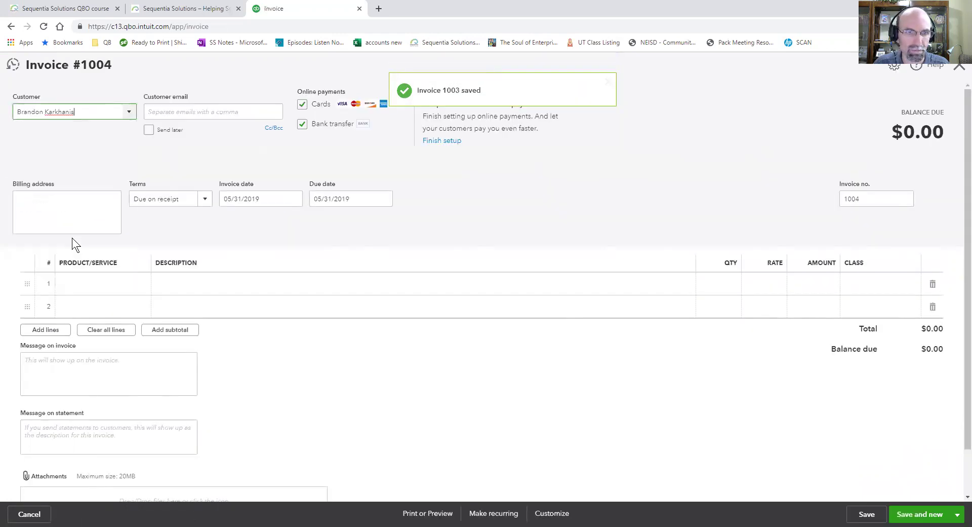
{"action": "left_click", "coordinate": [142, 293]}
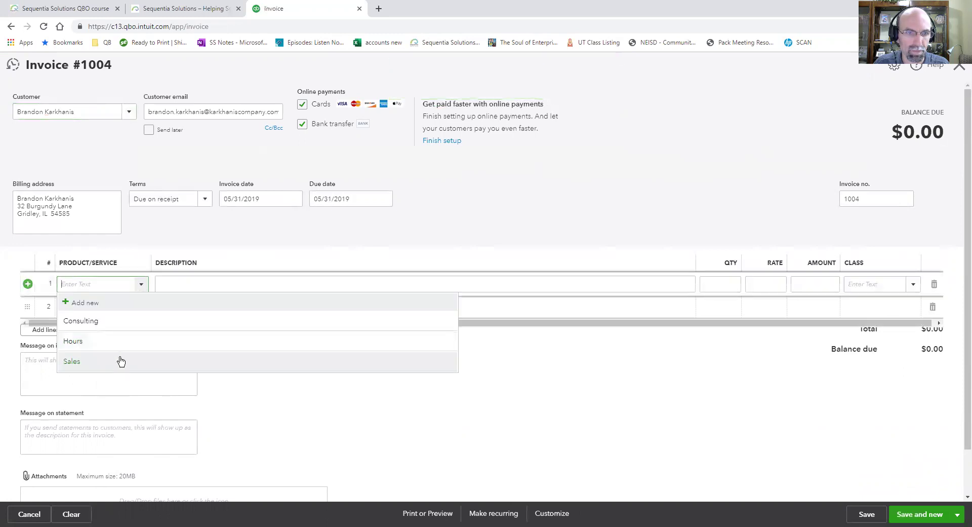
{"action": "left_click", "coordinate": [121, 361]}
{"action": "left_click", "coordinate": [762, 286]}
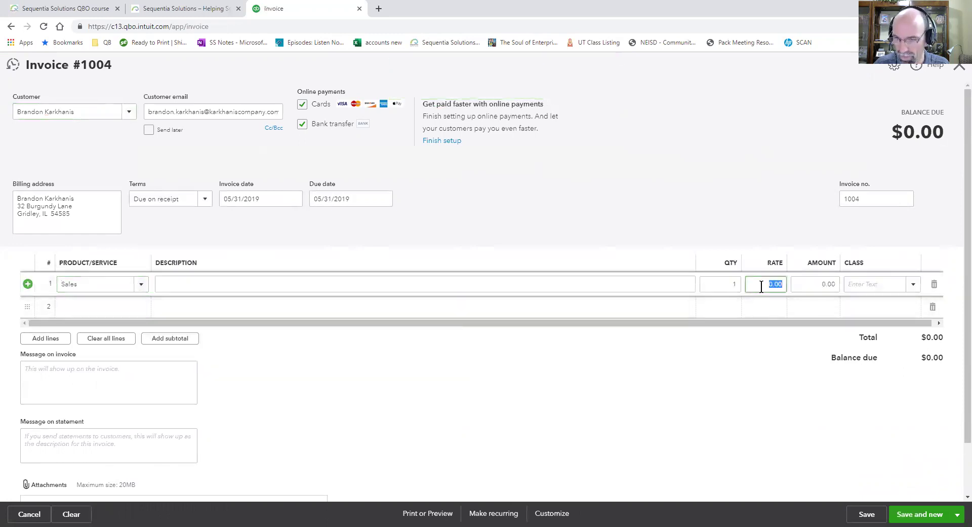
{"action": "type", "text": "6,000"}
{"action": "key", "text": "Tab"}
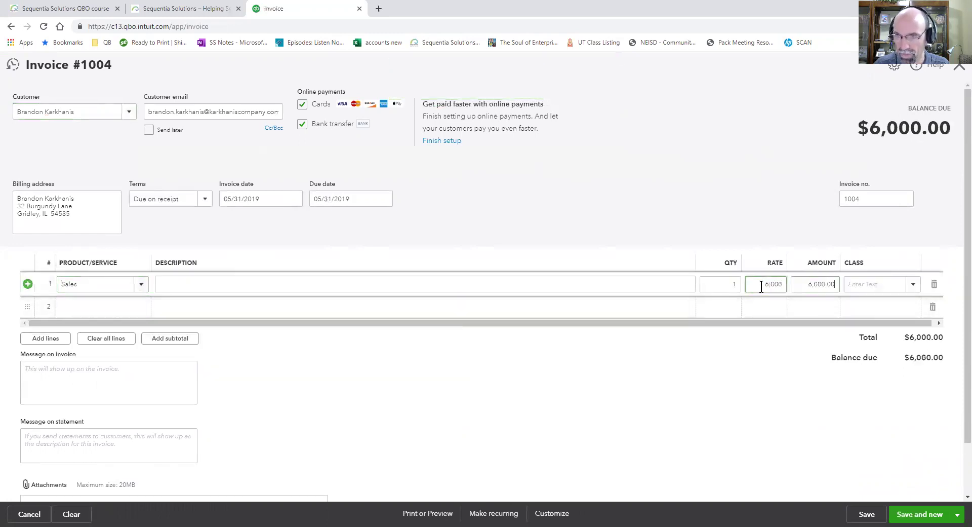
{"action": "left_click", "coordinate": [916, 285]}
{"action": "left_click", "coordinate": [873, 321]}
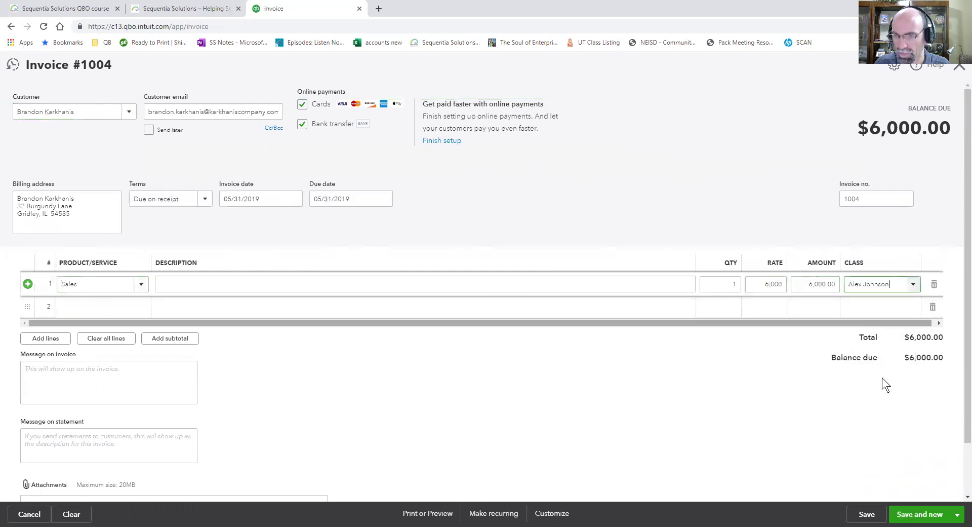
{"action": "left_click", "coordinate": [866, 514]}
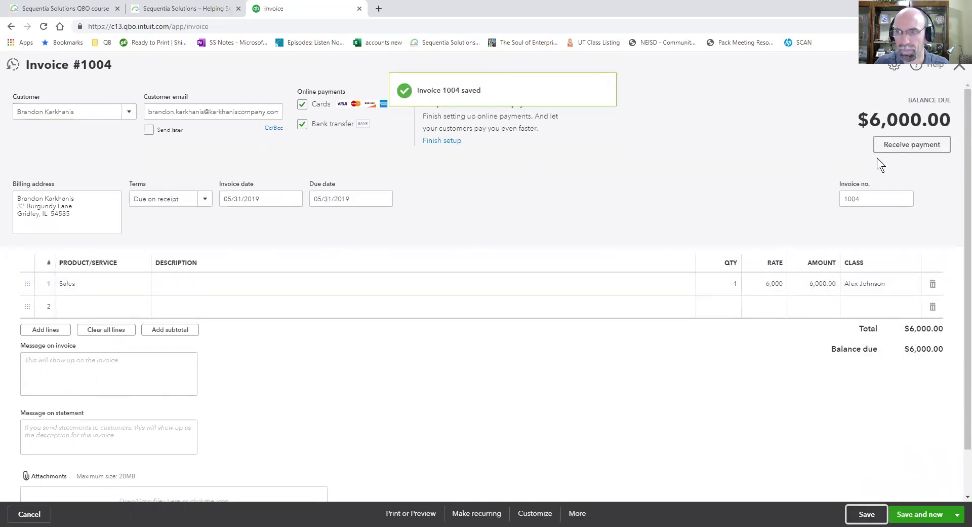
{"action": "left_click", "coordinate": [894, 147]}
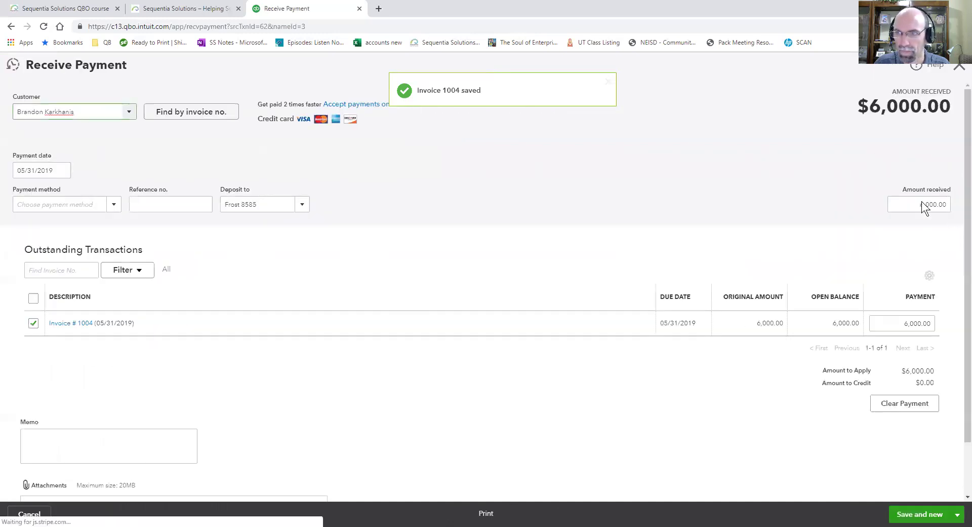
Record 3000 received by Check, deposited to Frost 8585, and save and close
{"action": "left_click", "coordinate": [922, 203]}
{"action": "type", "text": "3000"}
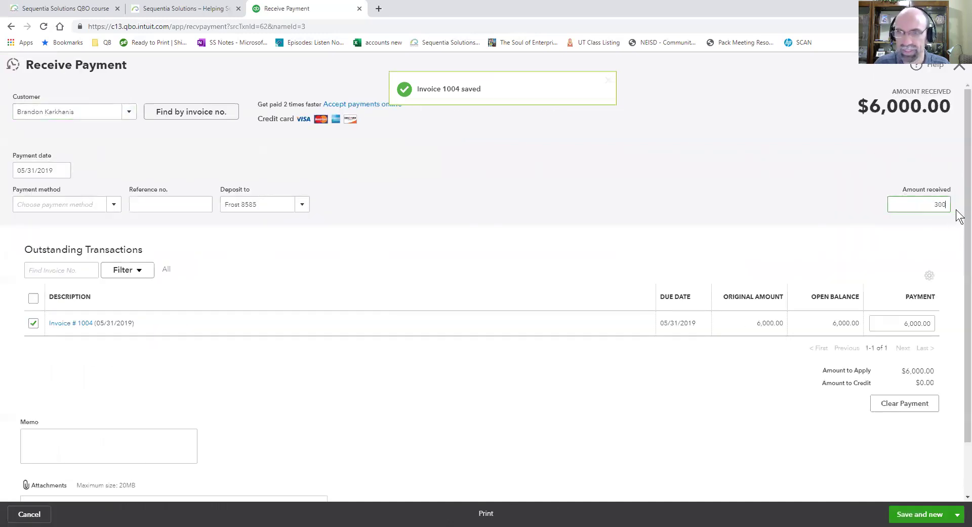
{"action": "left_click", "coordinate": [428, 152]}
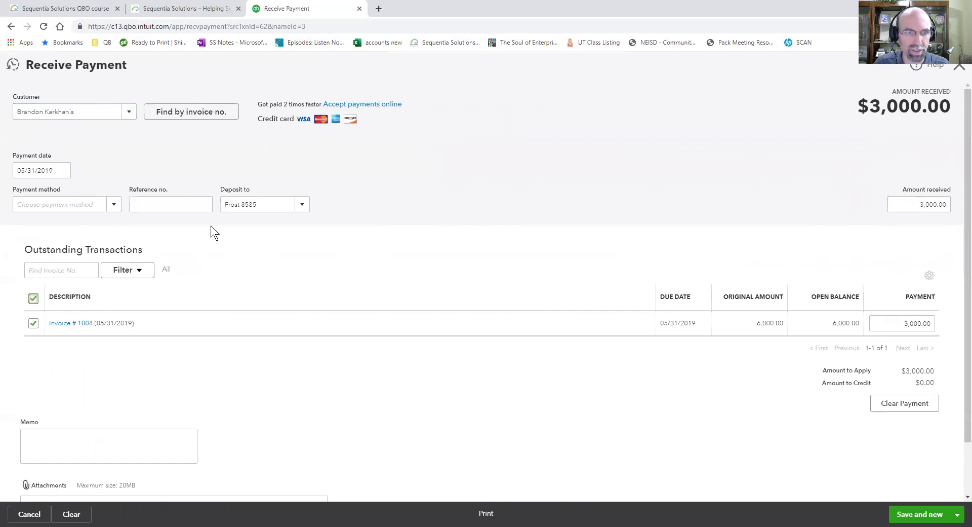
{"action": "left_click", "coordinate": [114, 204]}
{"action": "left_click", "coordinate": [81, 256]}
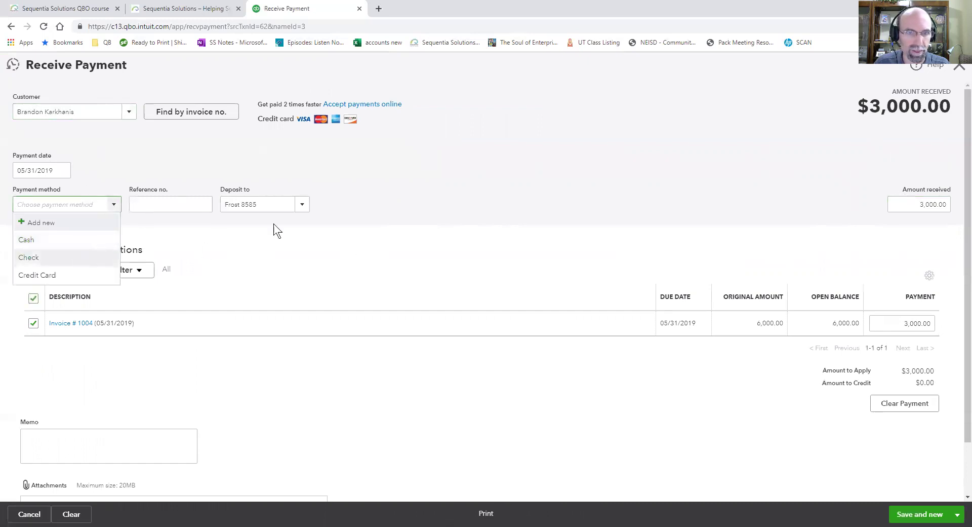
{"action": "left_click", "coordinate": [302, 204]}
{"action": "left_click", "coordinate": [276, 242]}
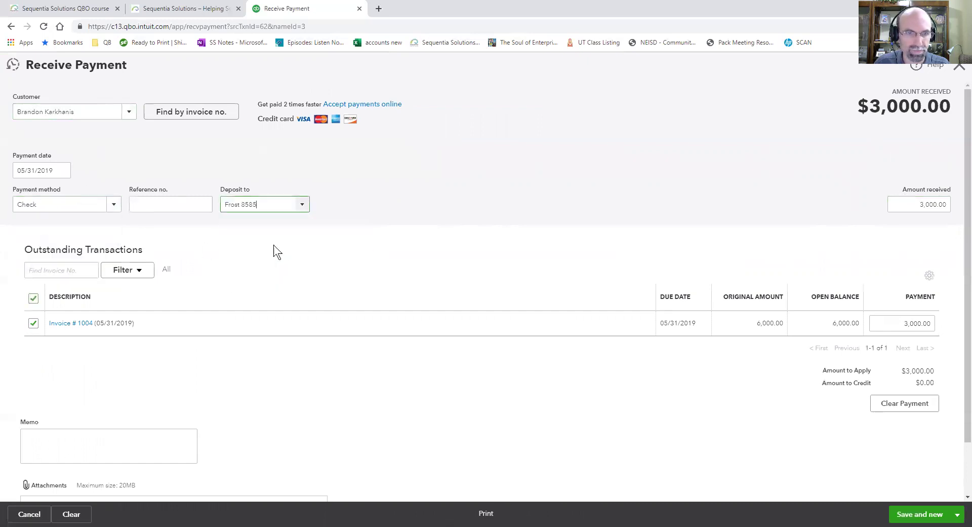
{"action": "left_click", "coordinate": [958, 514]}
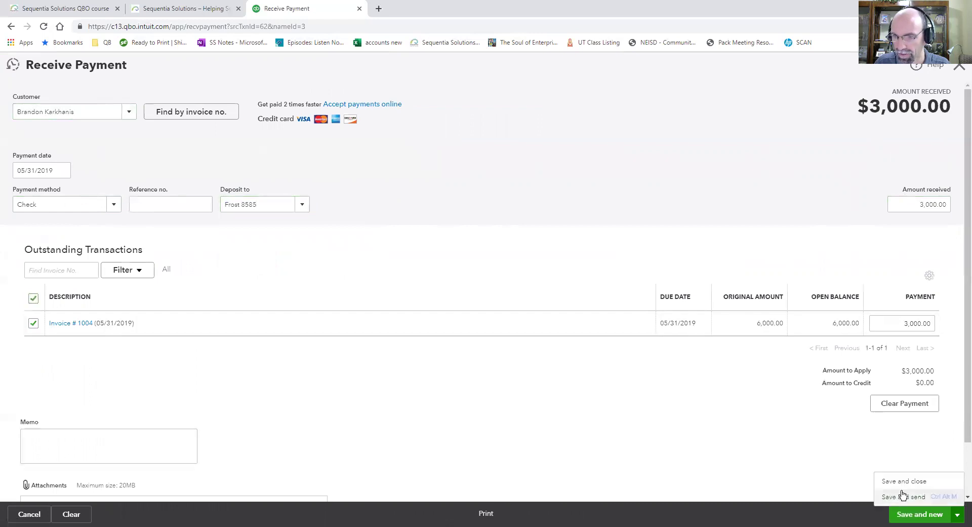
{"action": "left_click", "coordinate": [902, 484]}
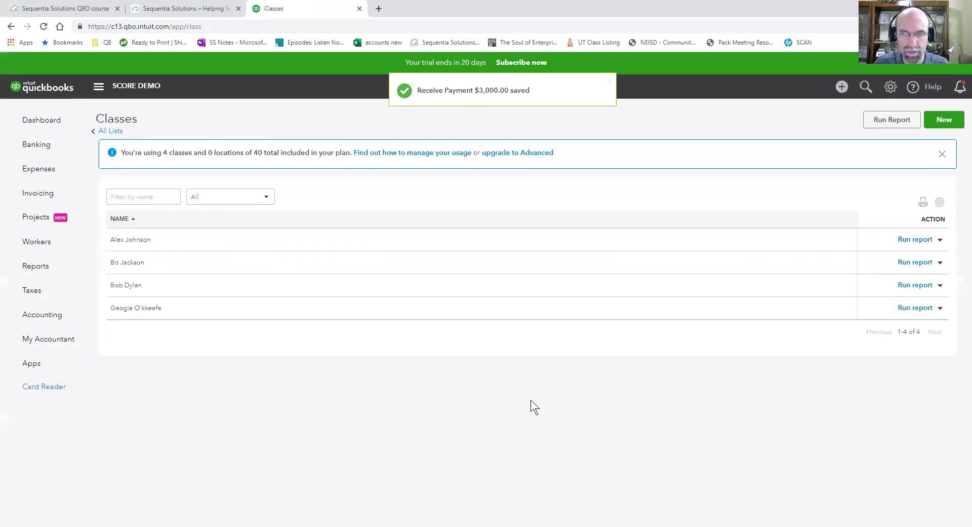
Start a new sales receipt for the customer, paid by check
{"action": "left_click", "coordinate": [843, 86]}
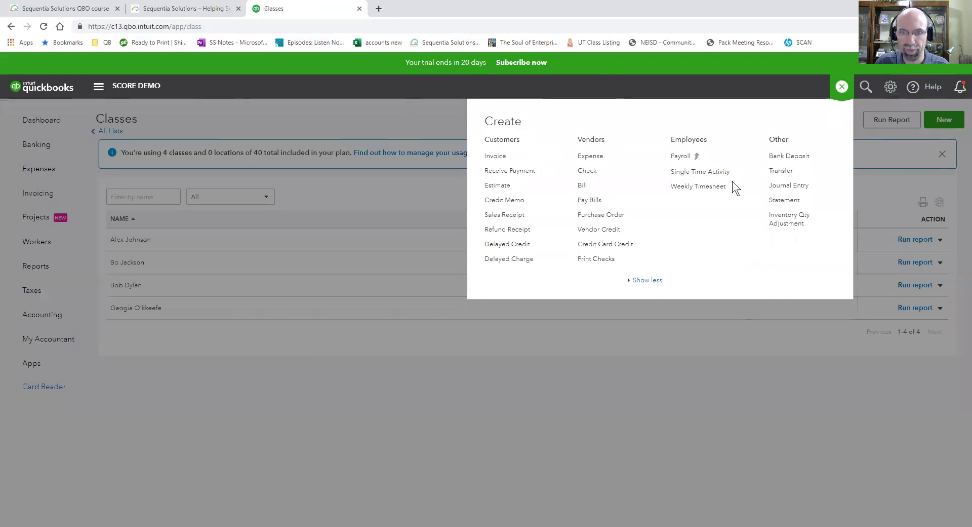
{"action": "left_click", "coordinate": [505, 215]}
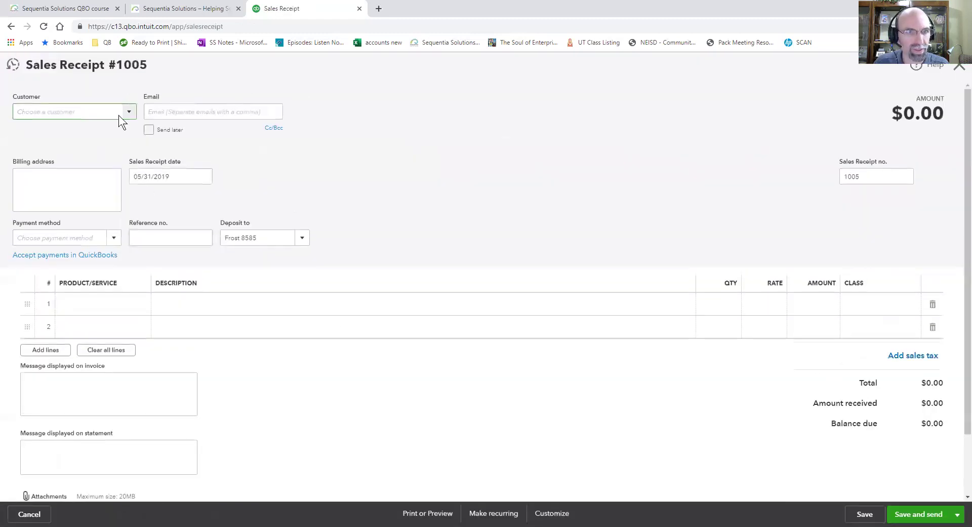
{"action": "left_click", "coordinate": [121, 112]}
{"action": "left_click", "coordinate": [71, 225]}
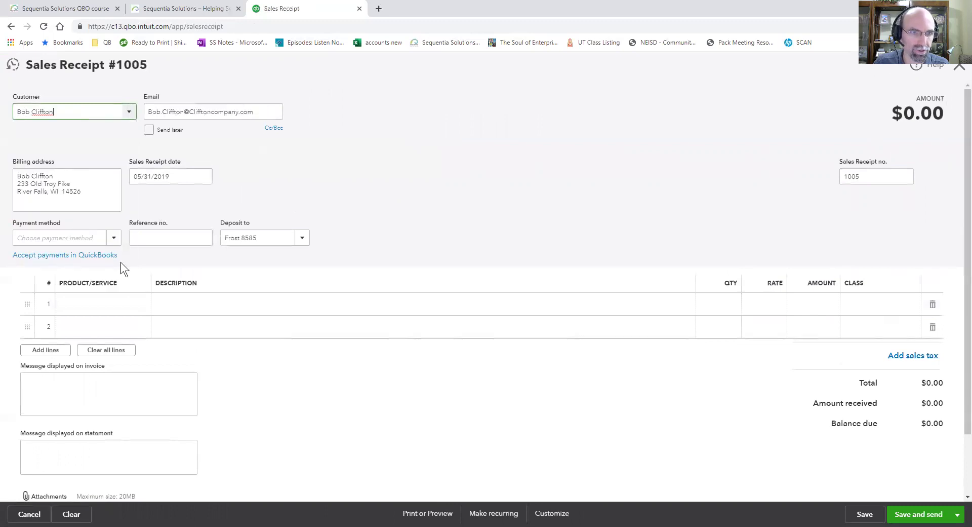
{"action": "left_click", "coordinate": [113, 238]}
{"action": "left_click", "coordinate": [78, 290]}
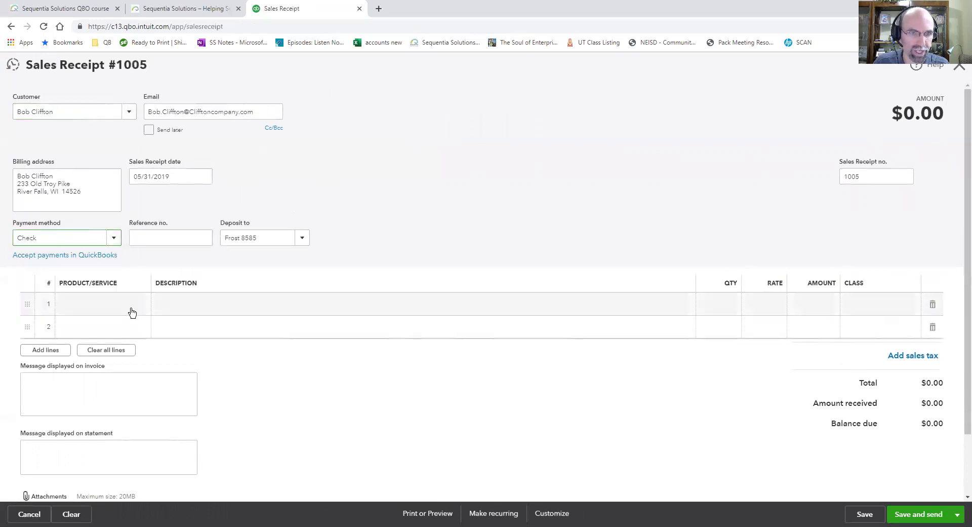
Add a Consulting line at 10,000 with a salesperson class, save receipt 1005 and close it
{"action": "left_click", "coordinate": [131, 307]}
{"action": "left_click", "coordinate": [121, 342]}
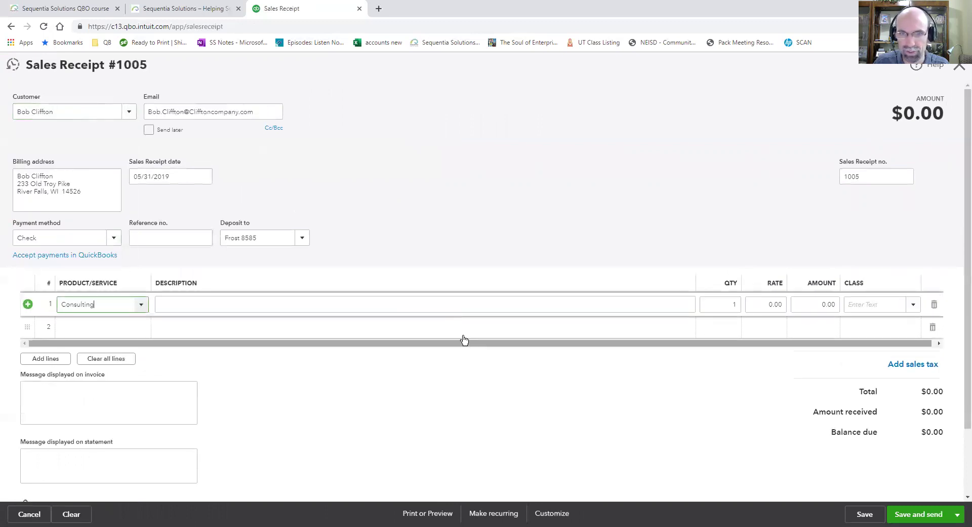
{"action": "left_click", "coordinate": [769, 306]}
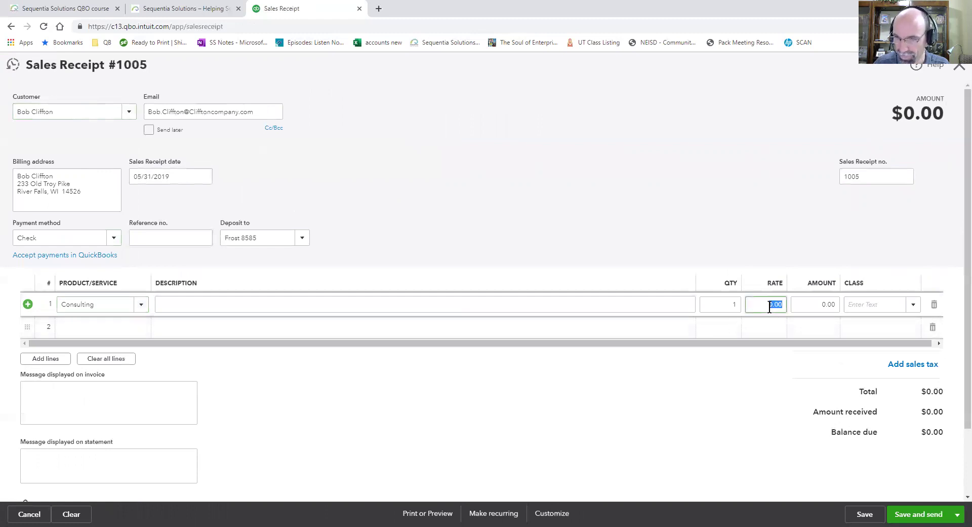
{"action": "type", "text": "10,000"}
{"action": "key", "text": "Tab"}
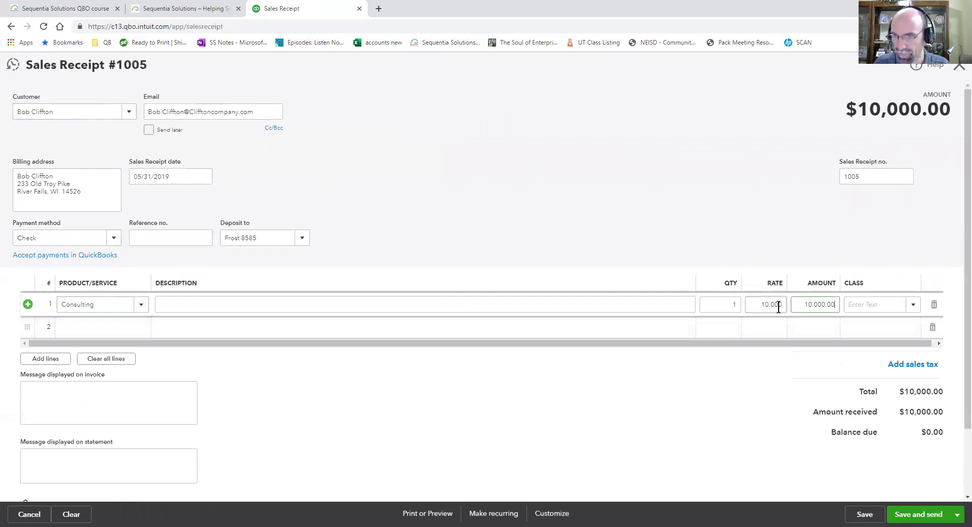
{"action": "left_click", "coordinate": [913, 309]}
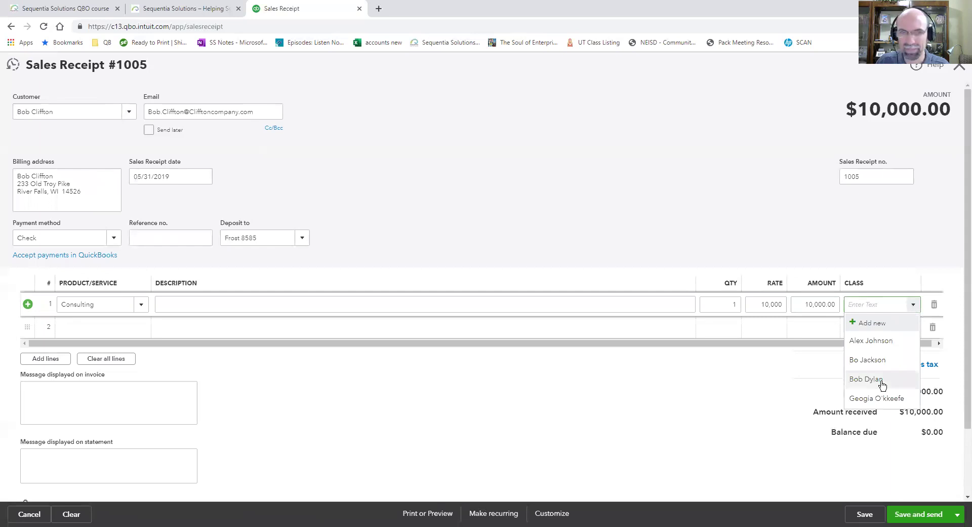
{"action": "left_click", "coordinate": [867, 379]}
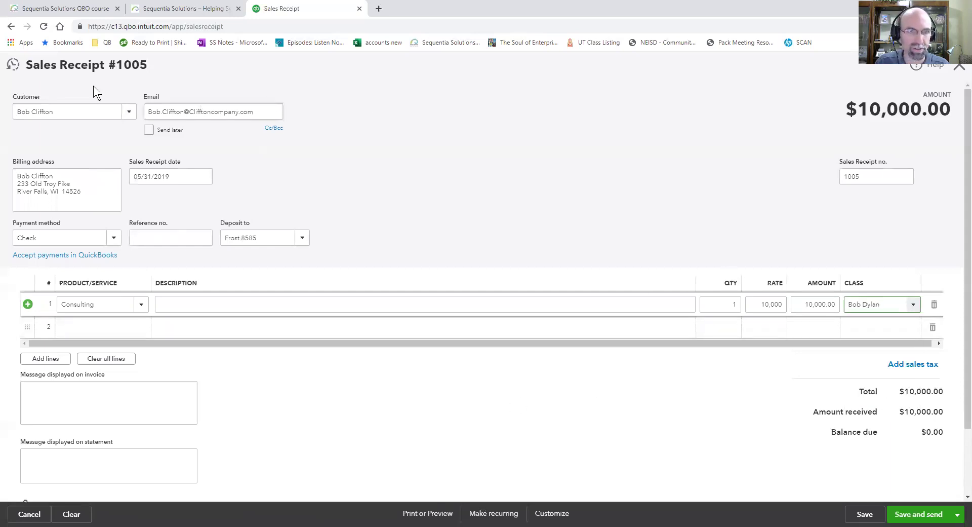
{"action": "left_click", "coordinate": [877, 517]}
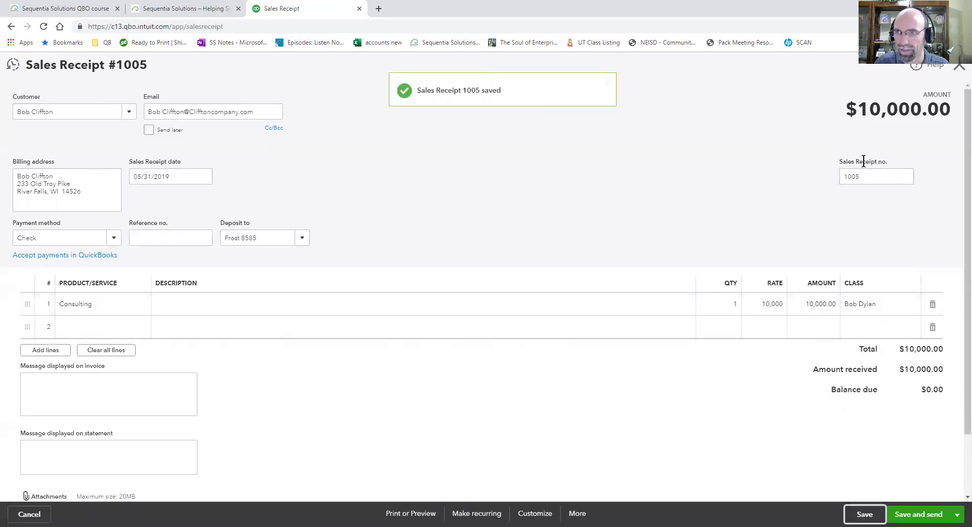
{"action": "left_click", "coordinate": [959, 69]}
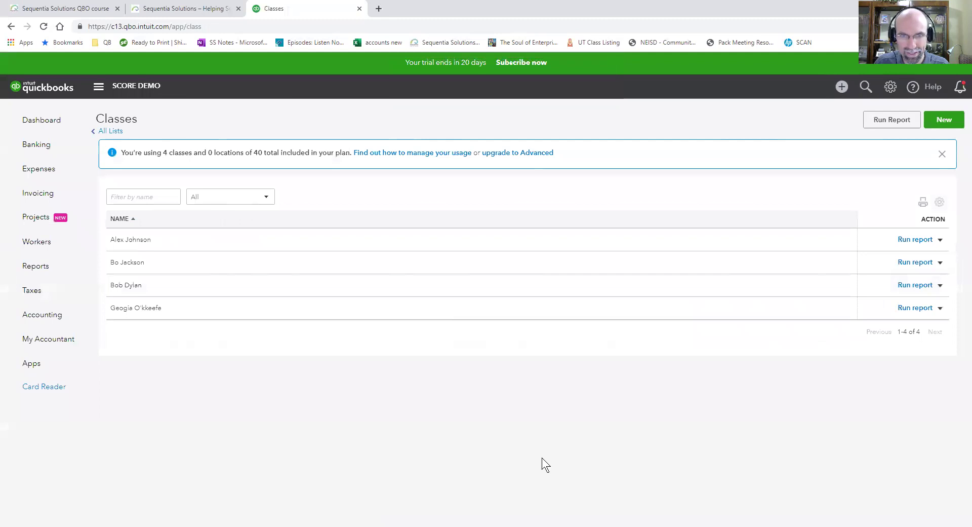
Run the Profit and Loss report for 05/31/2019
{"action": "left_click", "coordinate": [35, 276]}
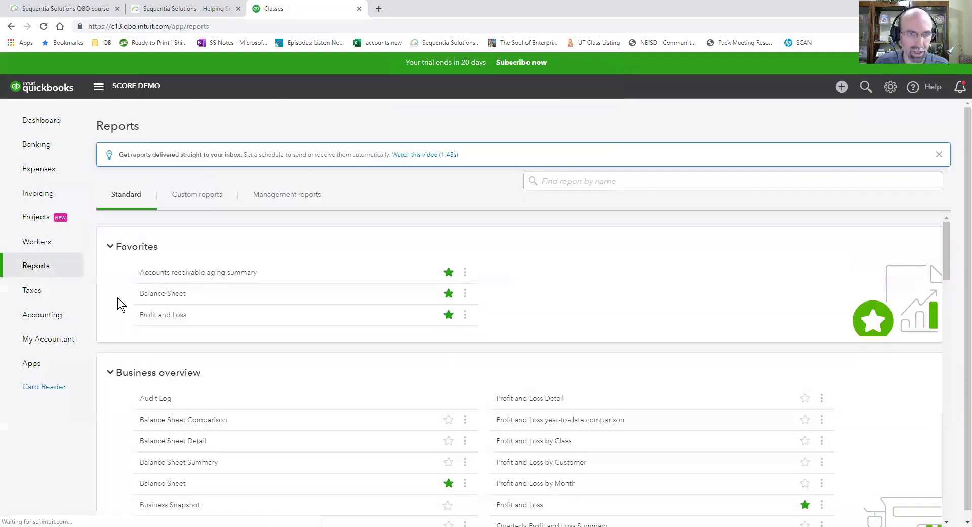
{"action": "left_click", "coordinate": [157, 315]}
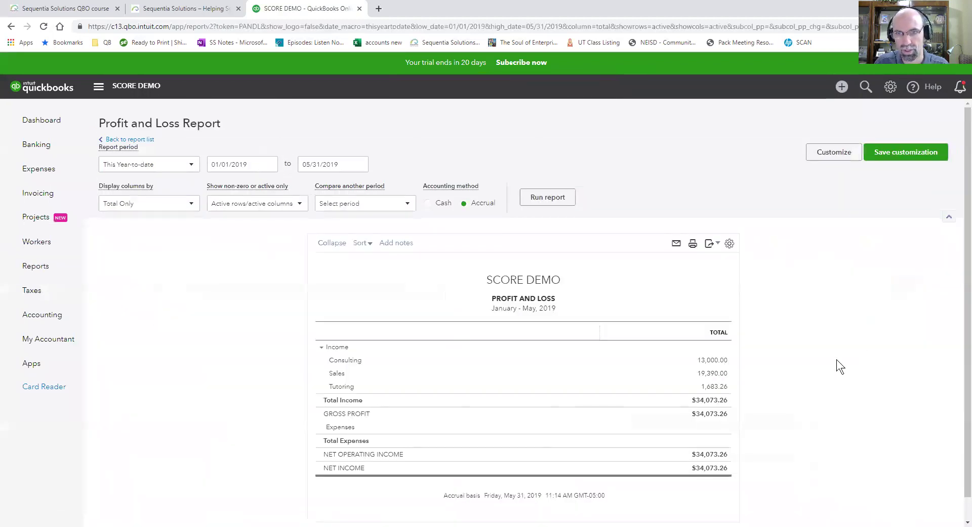
{"action": "scroll", "coordinate": [836, 360], "scroll_direction": "down", "scroll_amount": 1}
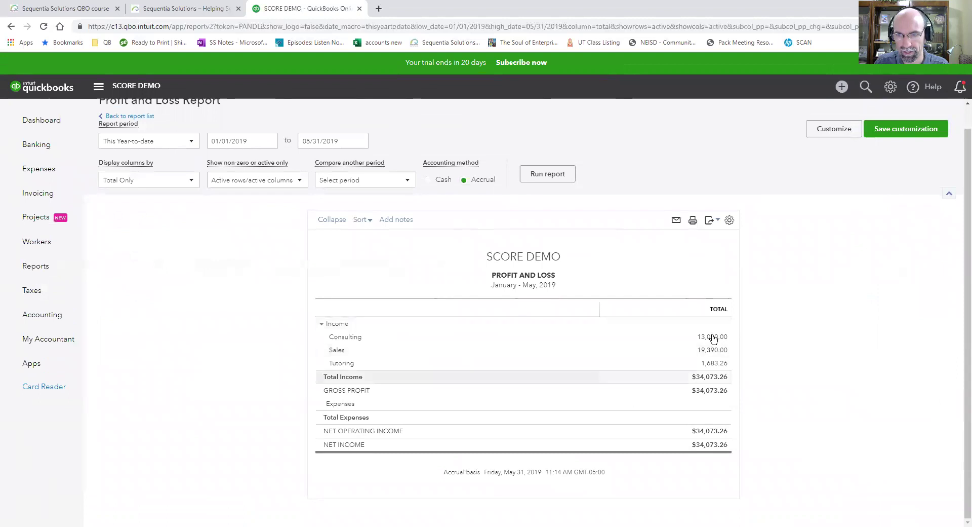
{"action": "scroll", "coordinate": [827, 378], "scroll_direction": "up", "scroll_amount": 1}
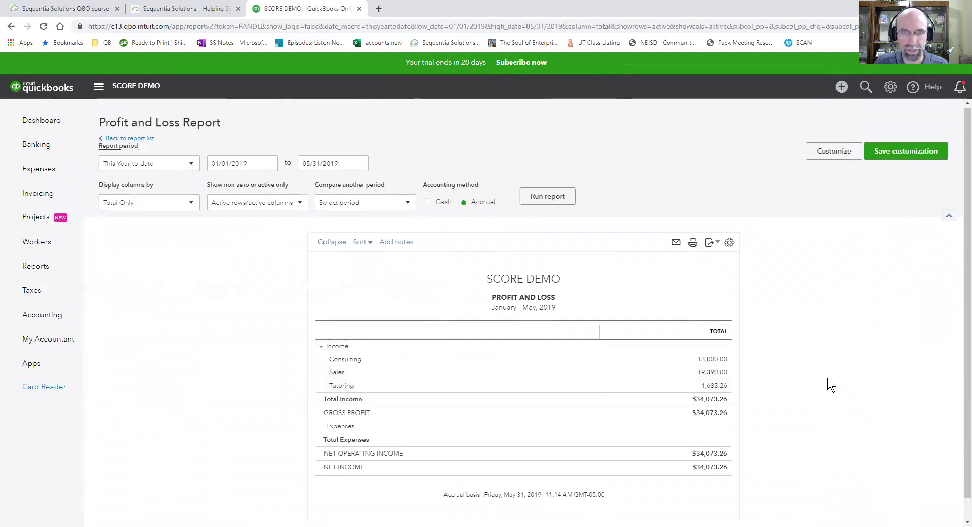
{"action": "triple_click", "coordinate": [250, 165]}
{"action": "type", "text": "05/31/2019"}
{"action": "key", "text": "Tab"}
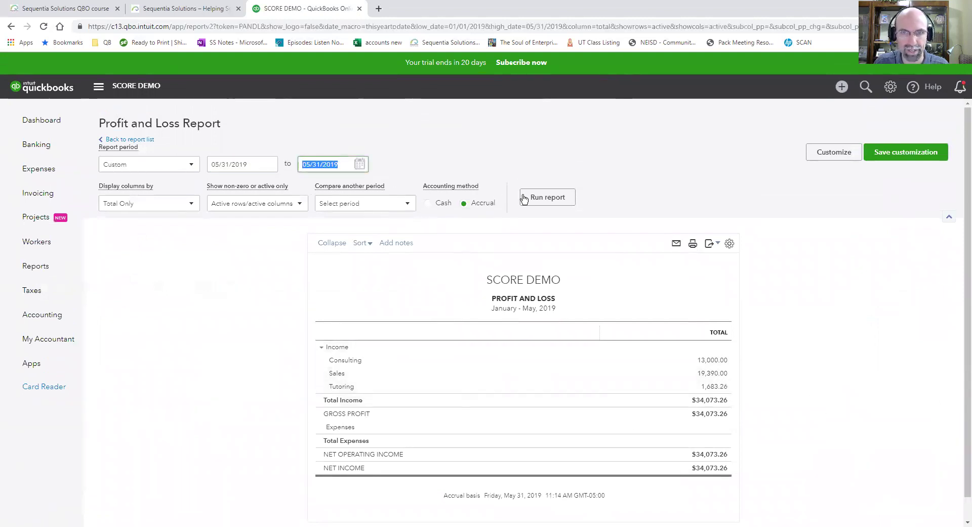
{"action": "left_click", "coordinate": [525, 198]}
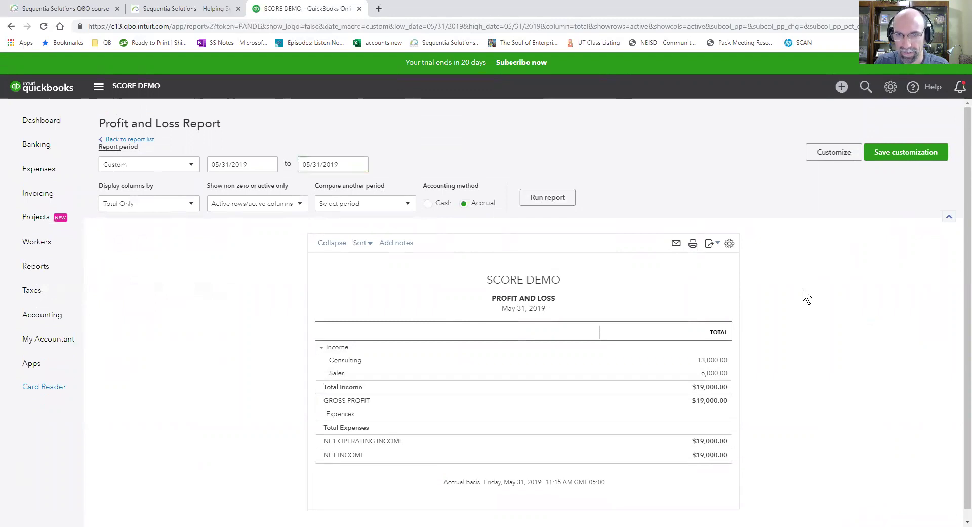
Rerun it on Cash basis, then back on Accrual, and return to Reports
{"action": "scroll", "coordinate": [804, 290], "scroll_direction": "down", "scroll_amount": 1}
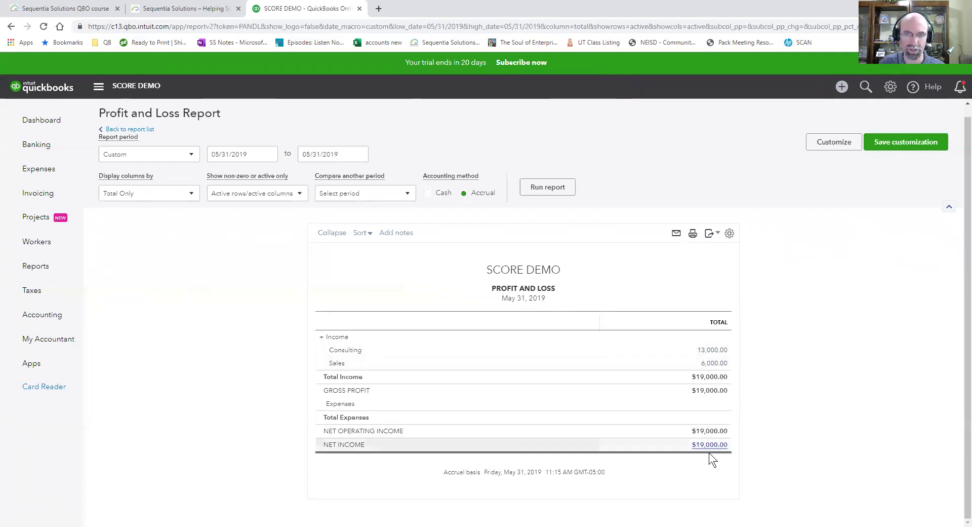
{"action": "left_click", "coordinate": [429, 193]}
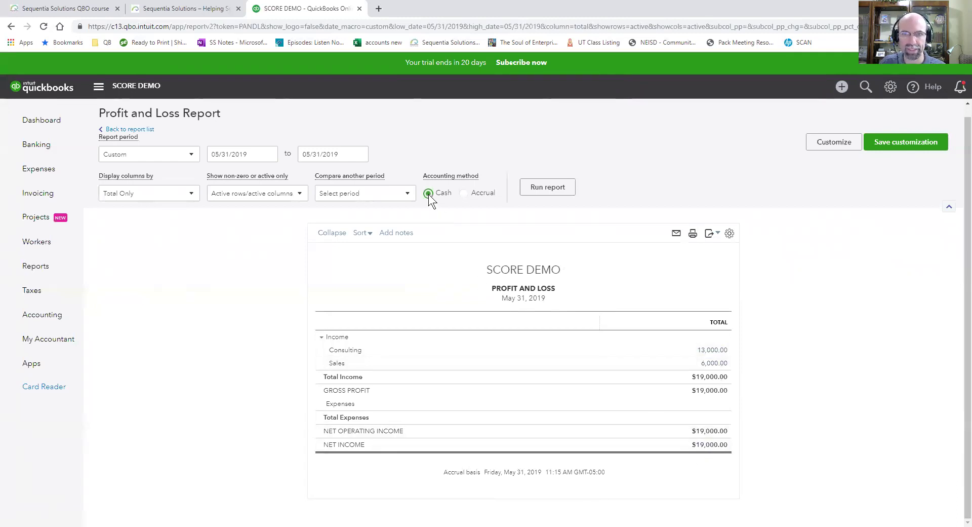
{"action": "left_click", "coordinate": [541, 188]}
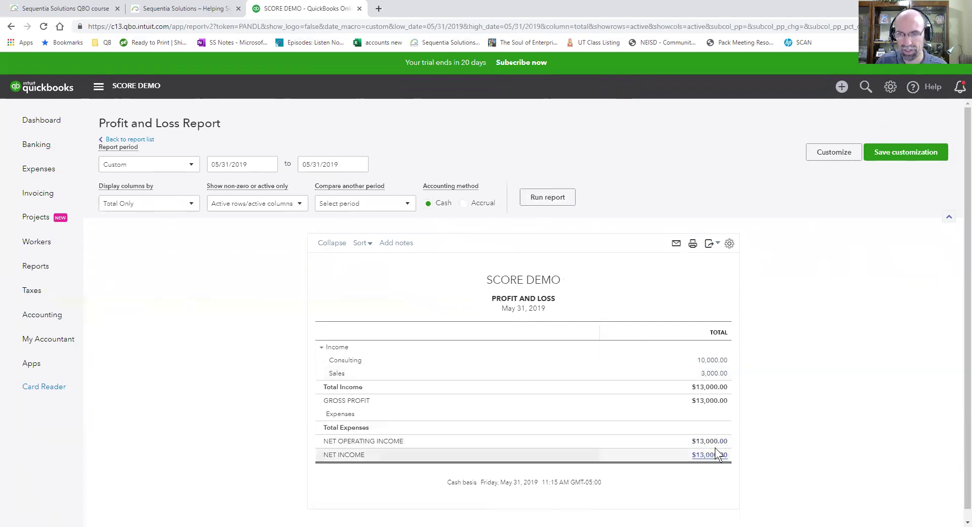
{"action": "left_click", "coordinate": [464, 203]}
{"action": "left_click", "coordinate": [542, 201]}
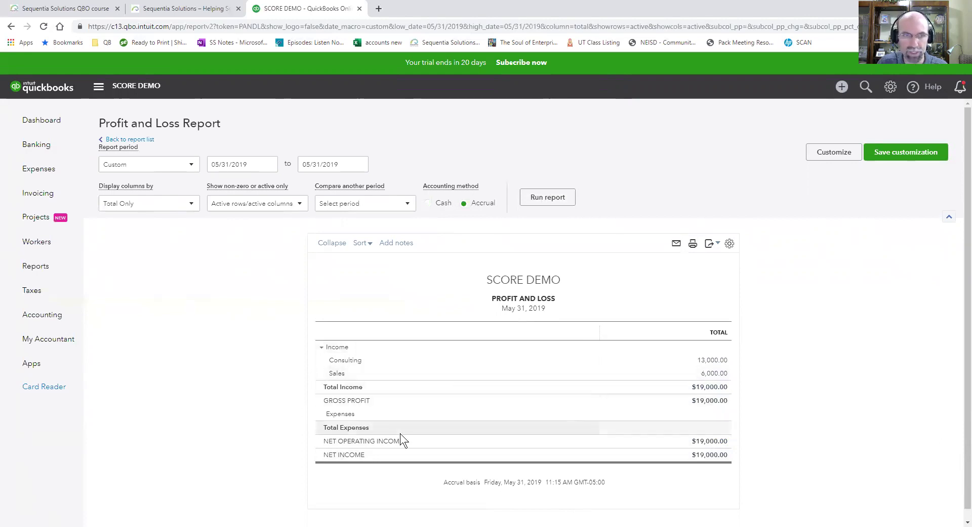
{"action": "left_click", "coordinate": [31, 274]}
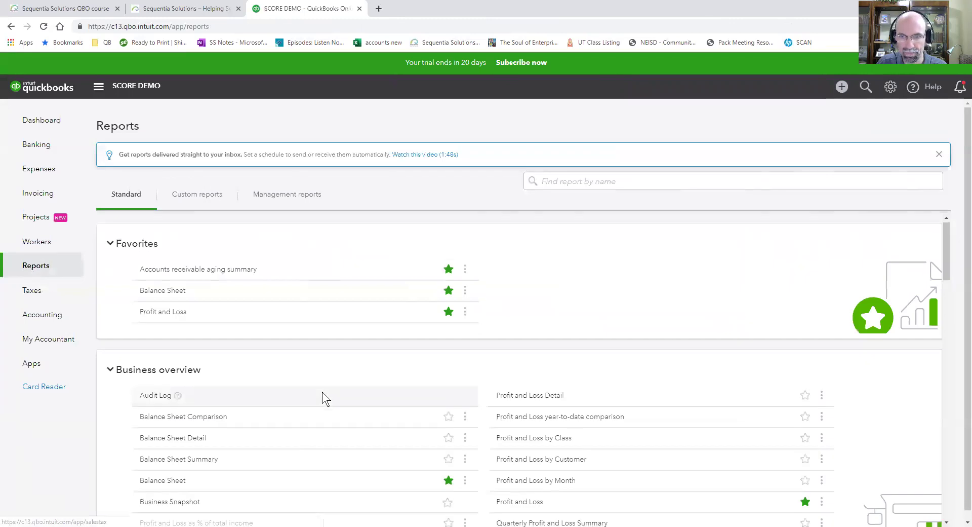
Run Profit and Loss by Class on Cash basis and drill into the 13,390.00 Not Specified Sales amount
{"action": "scroll", "coordinate": [323, 392], "scroll_direction": "down", "scroll_amount": 2}
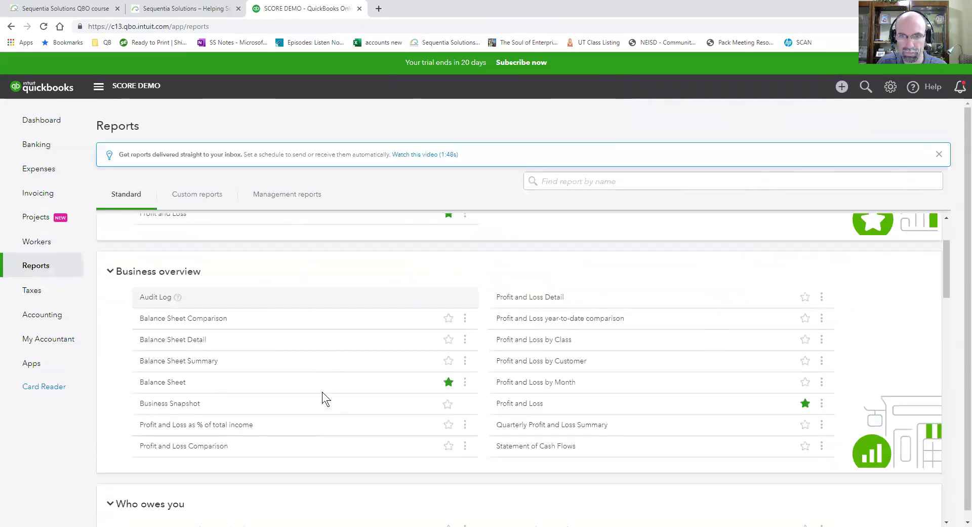
{"action": "left_click", "coordinate": [556, 344]}
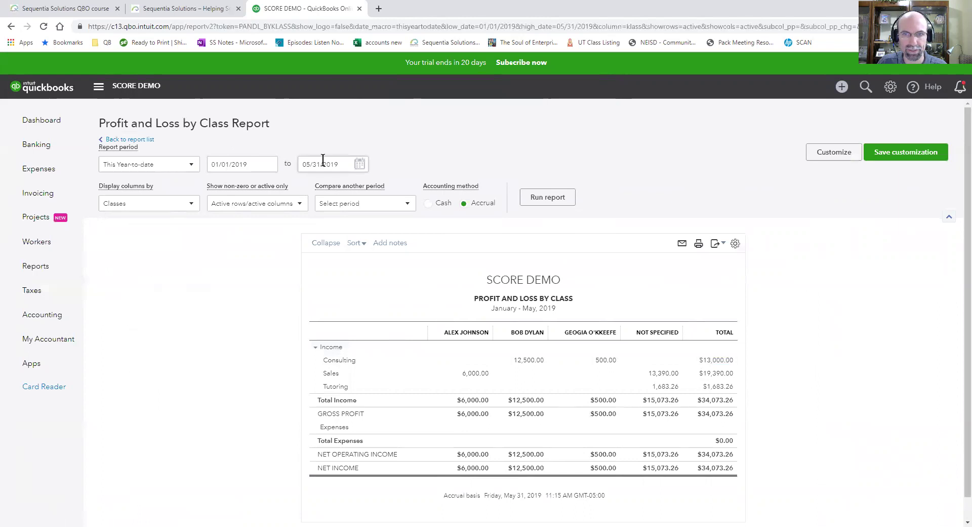
{"action": "left_click", "coordinate": [430, 200]}
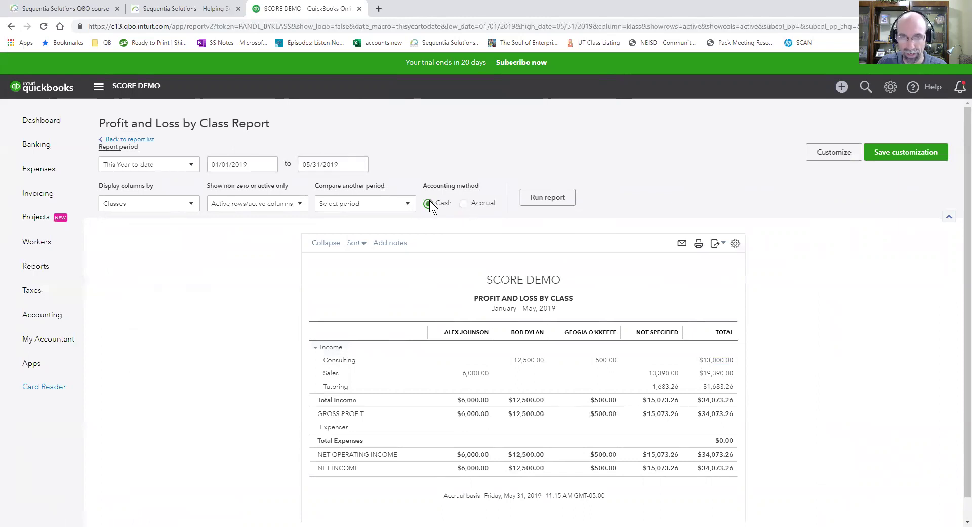
{"action": "left_click", "coordinate": [537, 202]}
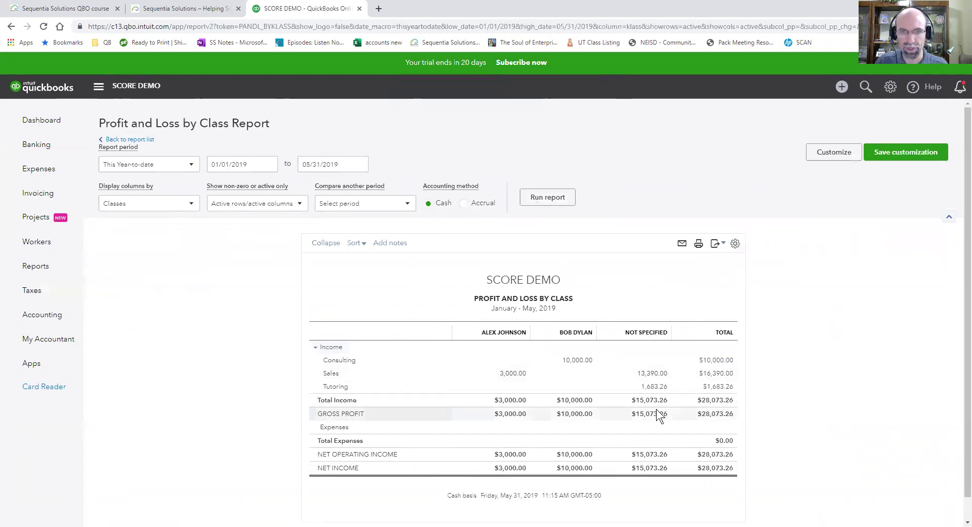
{"action": "left_click", "coordinate": [653, 374]}
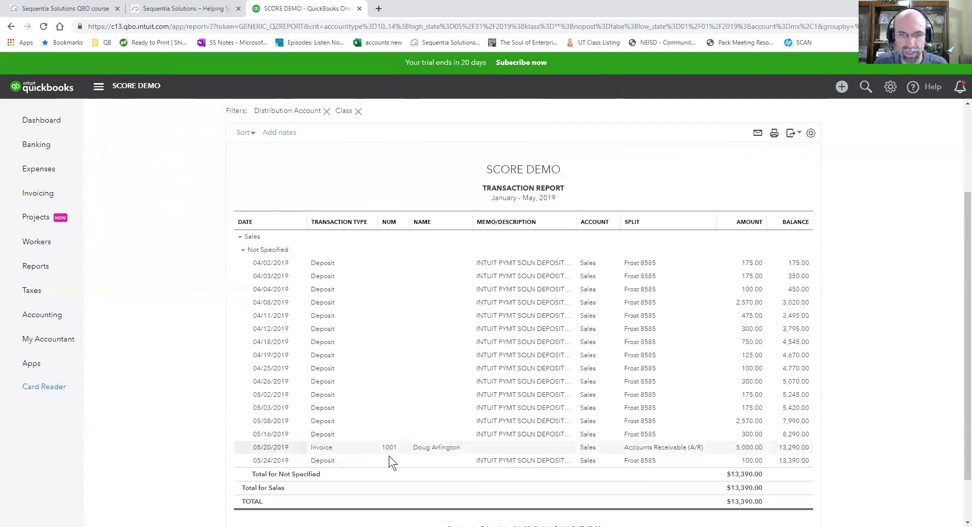
Open invoice 1001 and assign the salesperson class to its Consulting line
{"action": "left_click", "coordinate": [434, 449]}
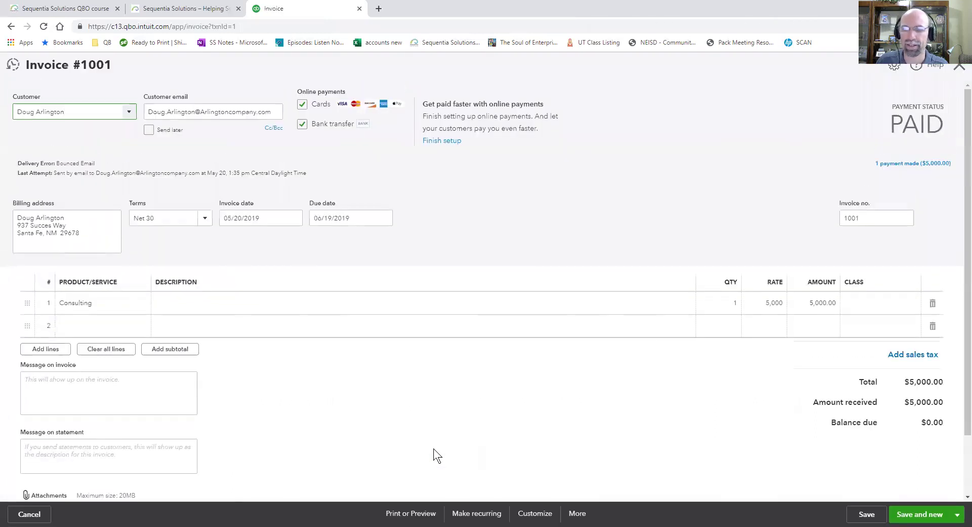
{"action": "left_click", "coordinate": [868, 304]}
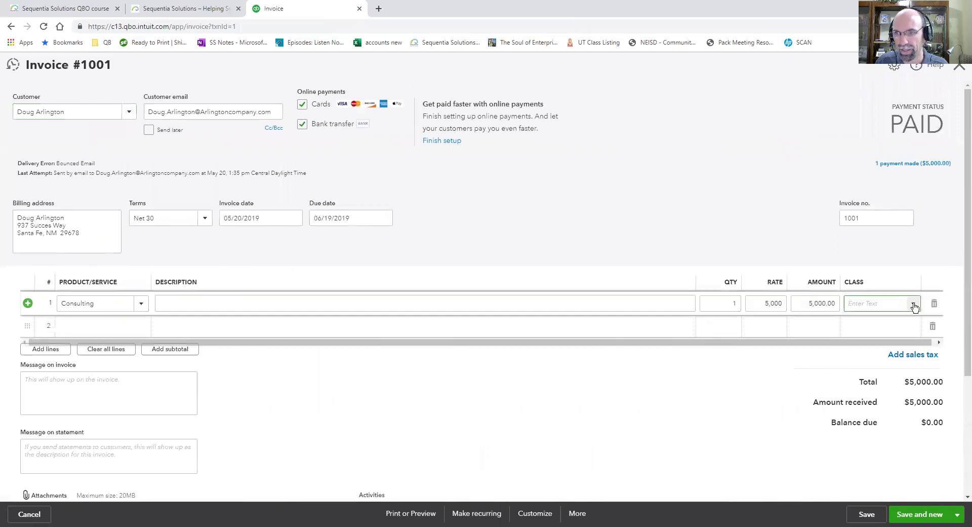
{"action": "left_click", "coordinate": [914, 305]}
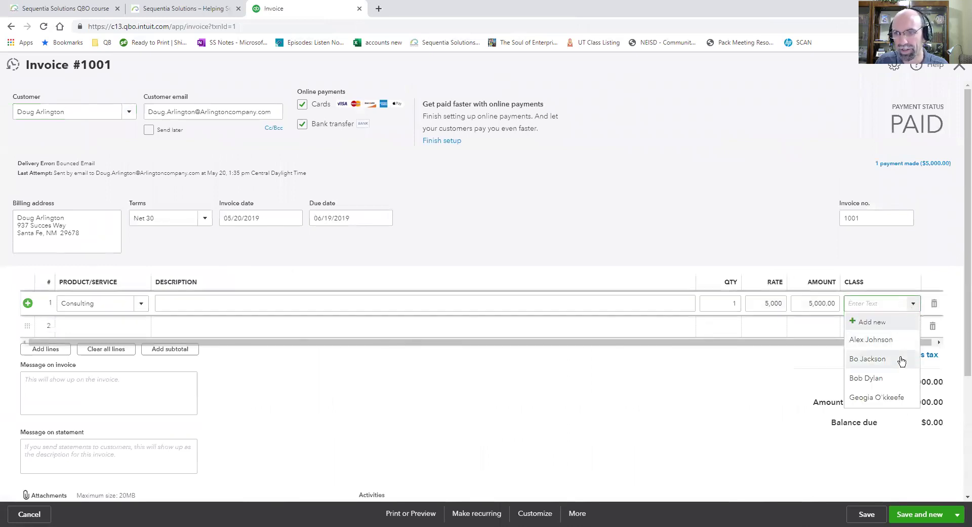
{"action": "left_click", "coordinate": [868, 359]}
Save invoice 1001, confirming the update warnings, and close it
{"action": "left_click", "coordinate": [879, 516]}
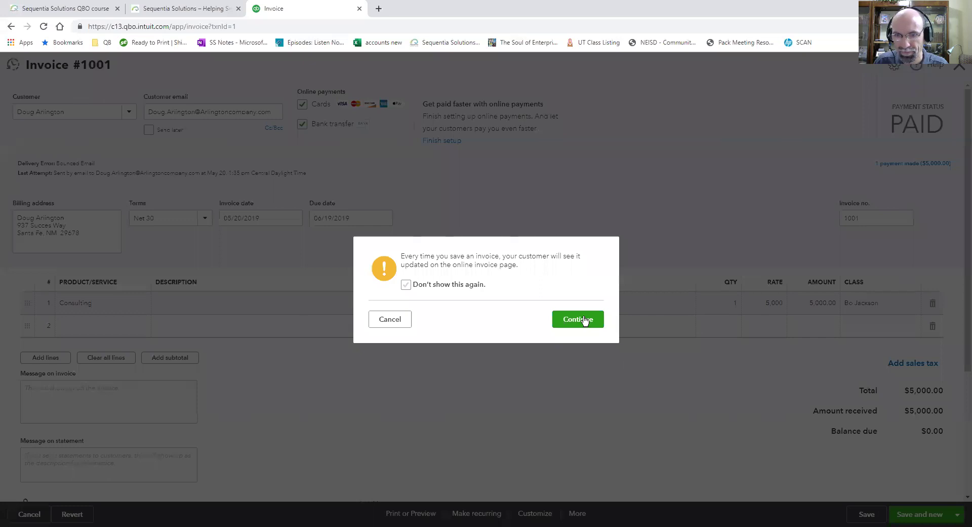
{"action": "left_click", "coordinate": [583, 319]}
{"action": "left_click", "coordinate": [582, 318]}
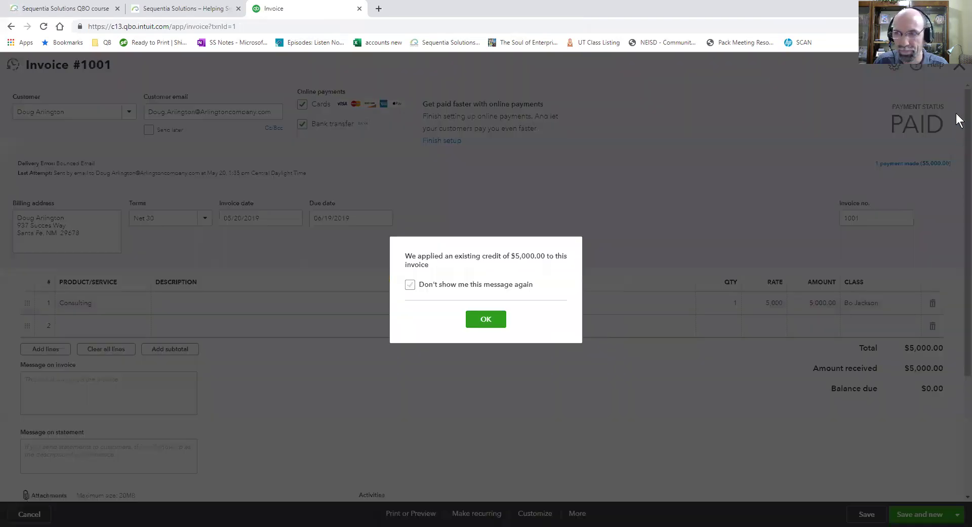
{"action": "left_click", "coordinate": [486, 319]}
{"action": "left_click", "coordinate": [959, 66]}
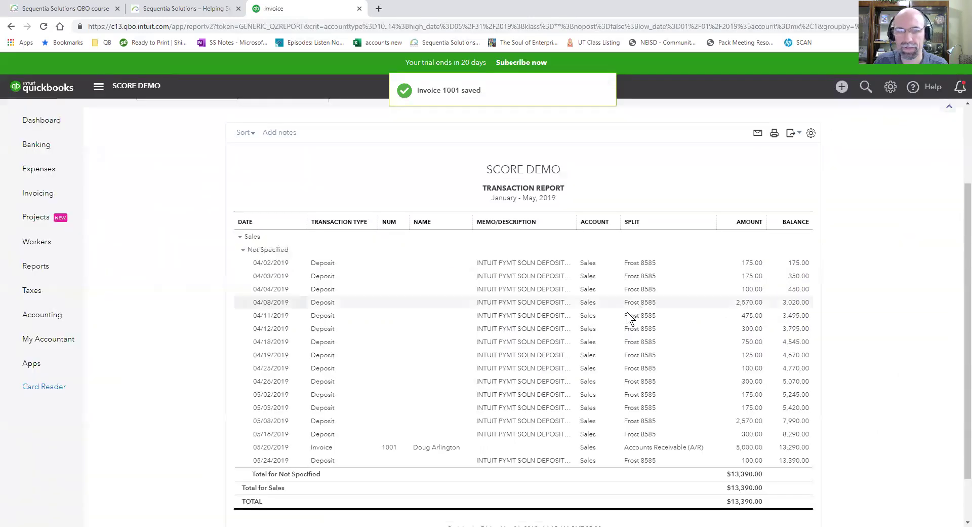
Run the Sales by Class Summary report on a cash basis
{"action": "left_click", "coordinate": [37, 266]}
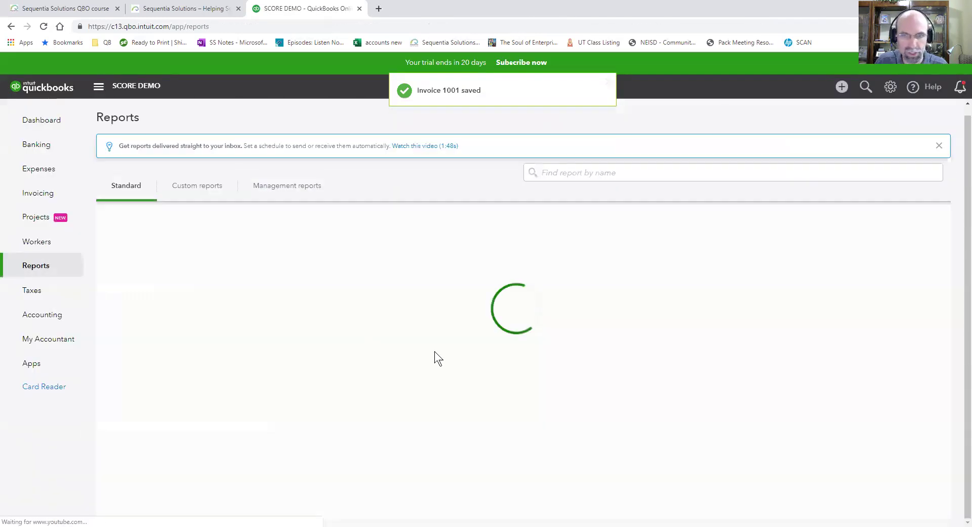
{"action": "scroll", "coordinate": [434, 351], "scroll_direction": "down", "scroll_amount": 4}
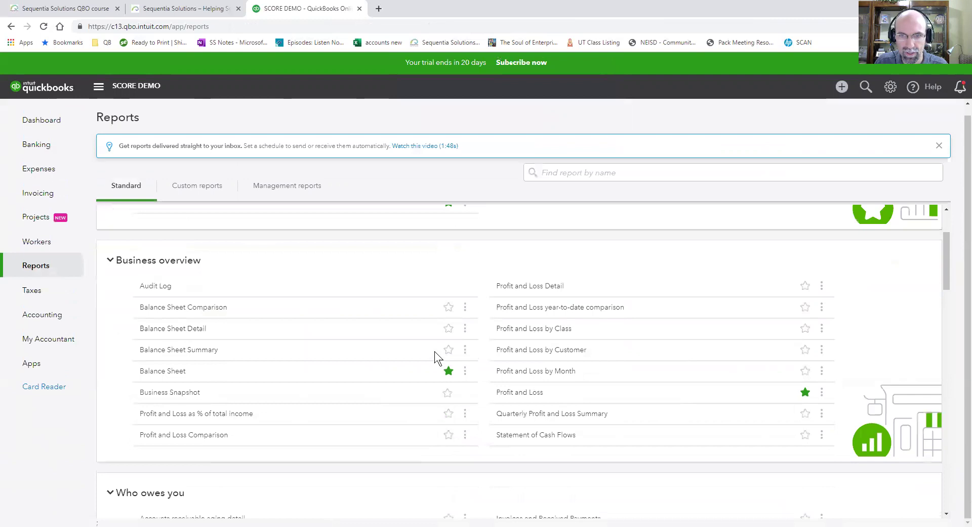
{"action": "scroll", "coordinate": [435, 351], "scroll_direction": "down", "scroll_amount": 6}
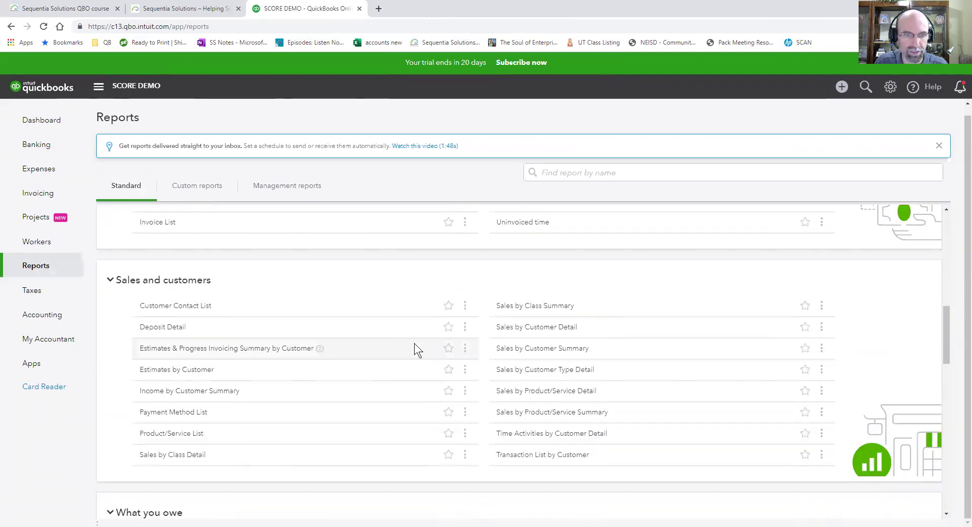
{"action": "left_click", "coordinate": [537, 306]}
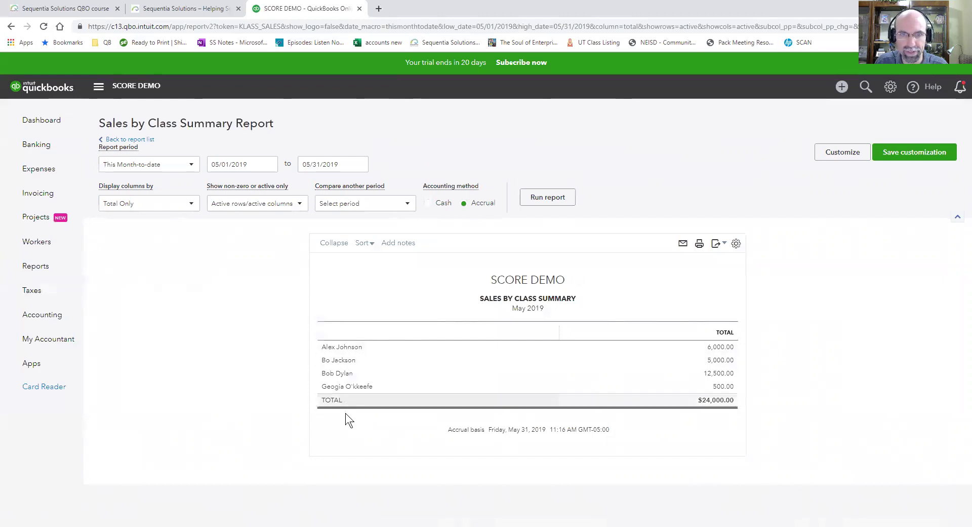
{"action": "left_click", "coordinate": [430, 204]}
{"action": "left_click", "coordinate": [552, 198]}
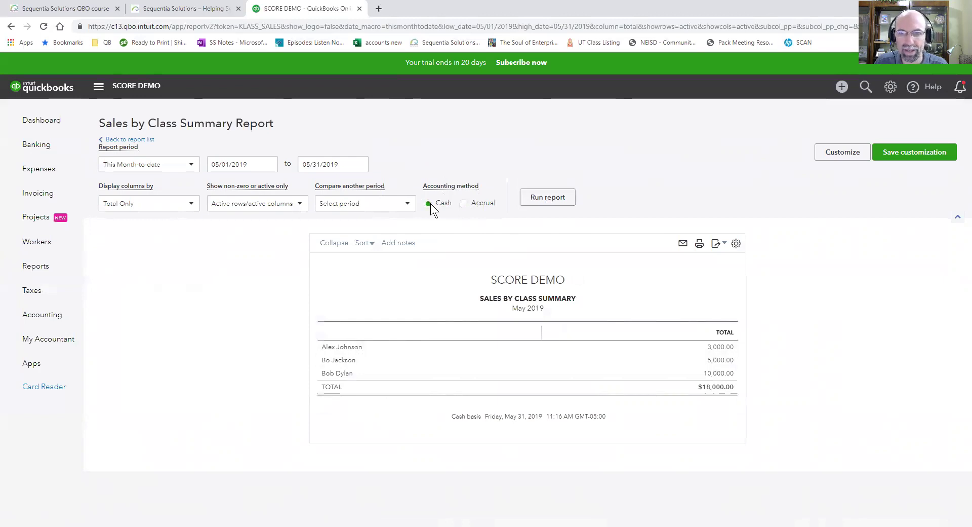
Change the report period to This Year and rerun the summary
{"action": "left_click", "coordinate": [191, 165]}
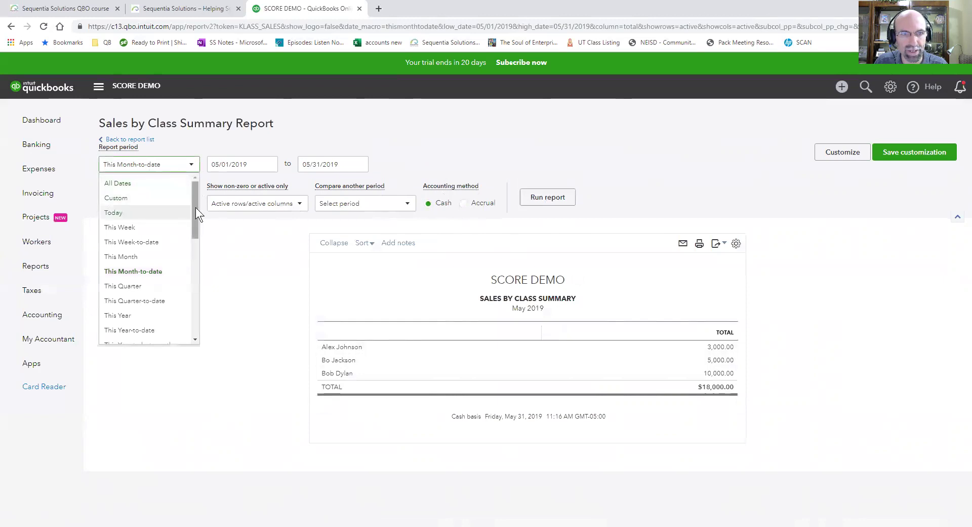
{"action": "left_click_drag", "start_coordinate": [196, 208], "coordinate": [197, 230]}
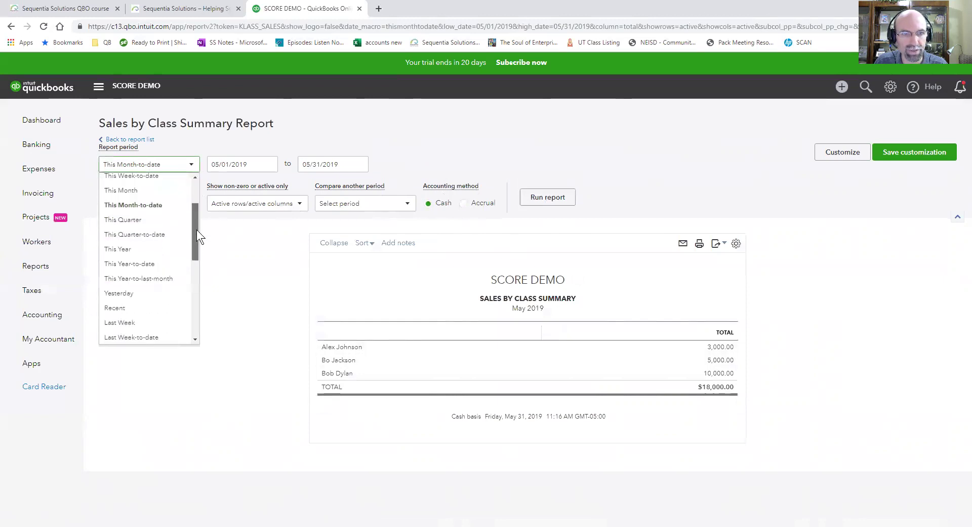
{"action": "left_click", "coordinate": [155, 250]}
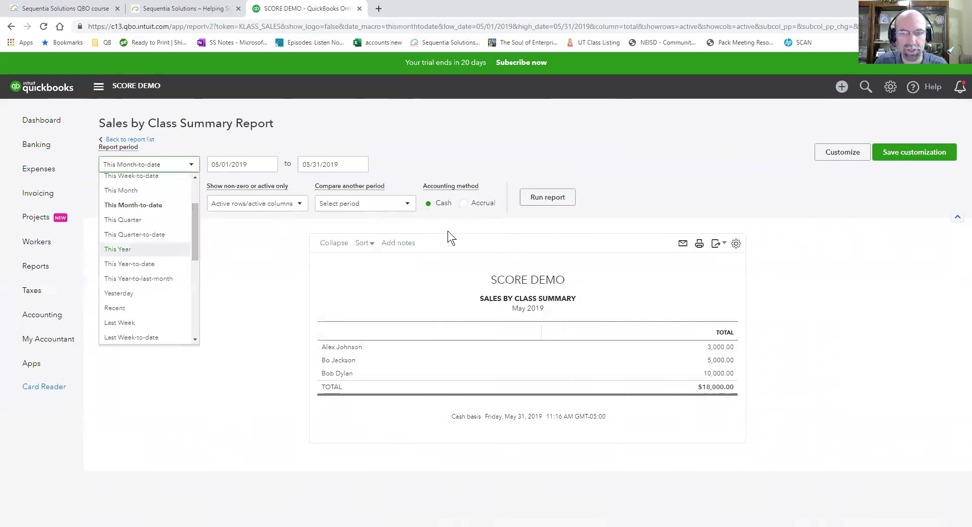
{"action": "left_click", "coordinate": [544, 203]}
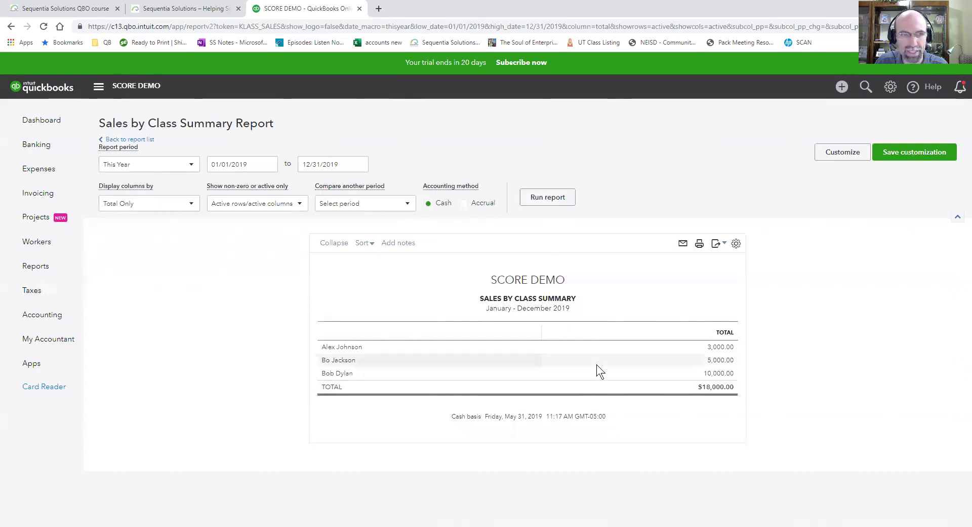
Open the Sales by Class Detail report from the reports list
{"action": "left_click", "coordinate": [55, 275]}
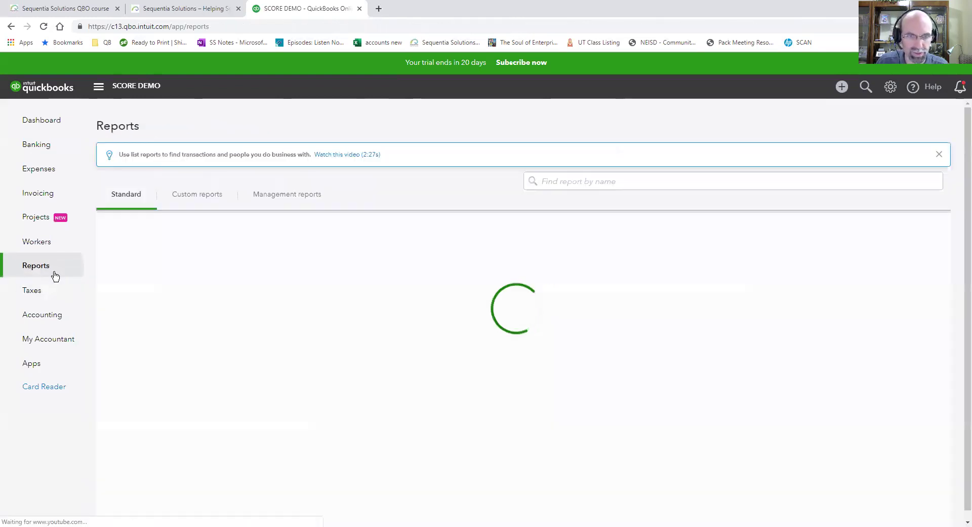
{"action": "scroll", "coordinate": [403, 366], "scroll_direction": "down", "scroll_amount": 1}
{"action": "scroll", "coordinate": [403, 360], "scroll_direction": "down", "scroll_amount": 9}
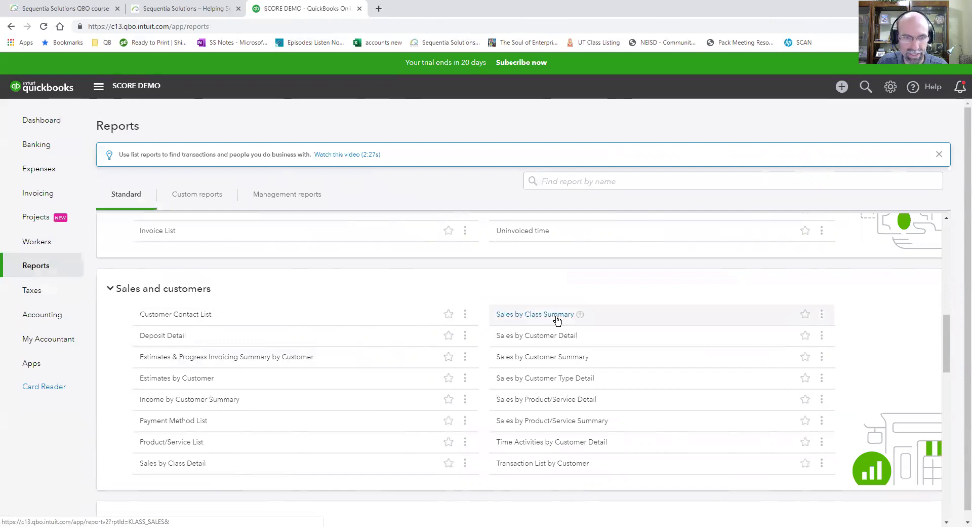
{"action": "left_click", "coordinate": [172, 464]}
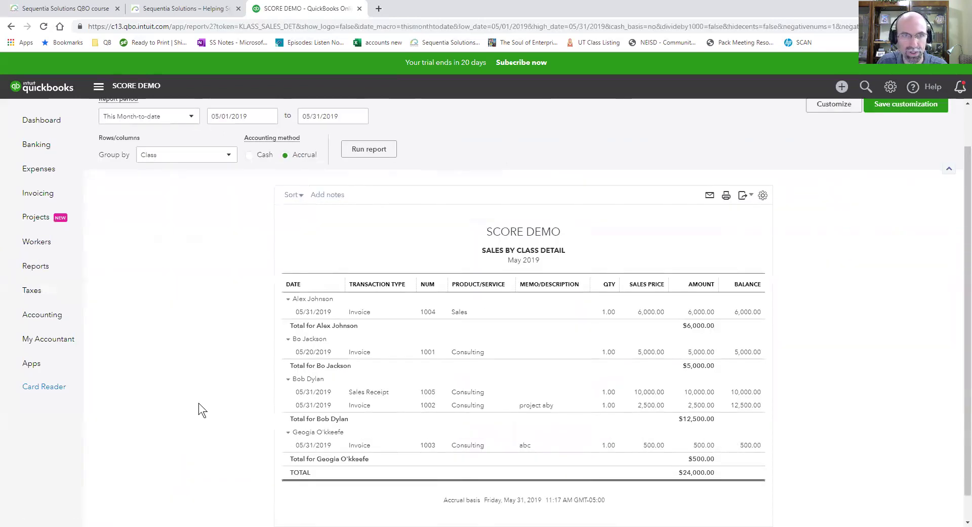
Run the detail report for This Week-to-date on cash basis
{"action": "scroll", "coordinate": [199, 403], "scroll_direction": "up", "scroll_amount": 1}
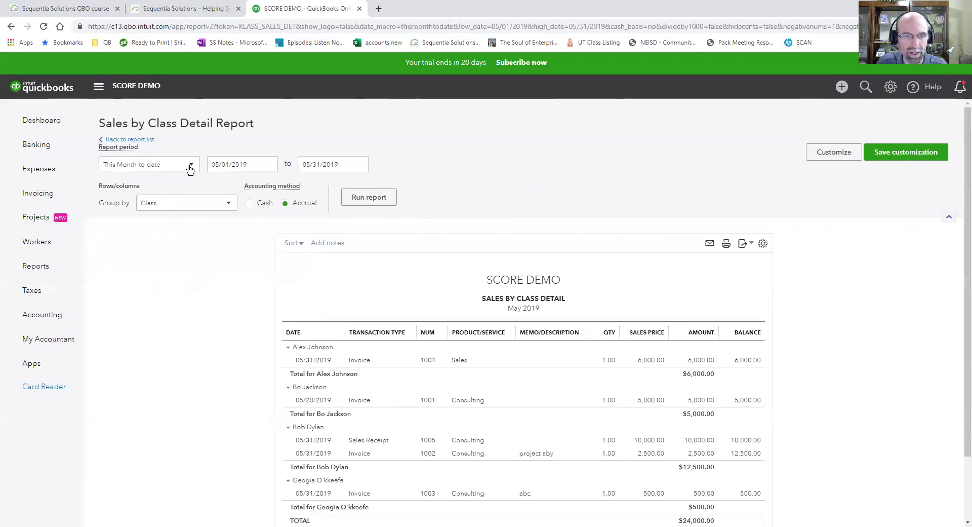
{"action": "left_click", "coordinate": [189, 167]}
{"action": "mouse_move", "coordinate": [193, 190]}
{"action": "left_mouse_down"}
{"action": "mouse_move", "coordinate": [195, 262]}
{"action": "mouse_move", "coordinate": [194, 188]}
{"action": "left_mouse_up"}
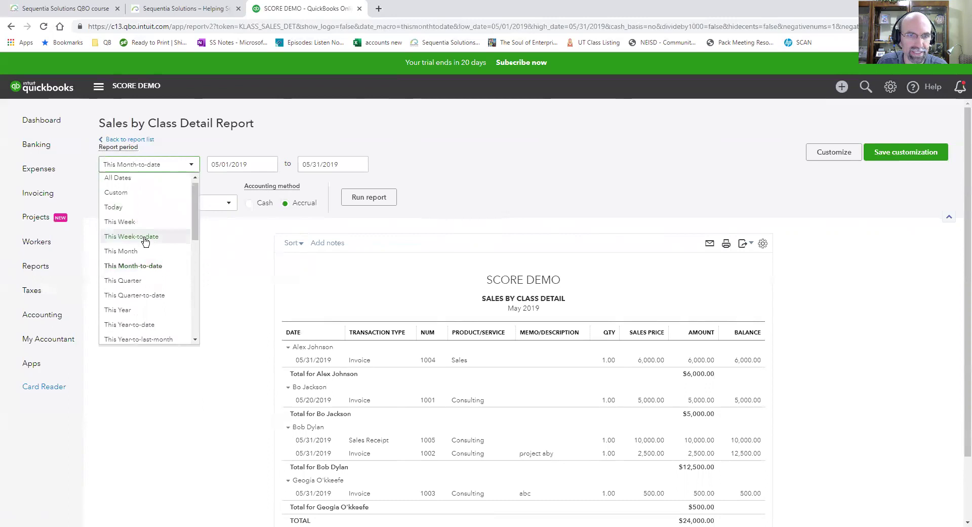
{"action": "left_click", "coordinate": [142, 237]}
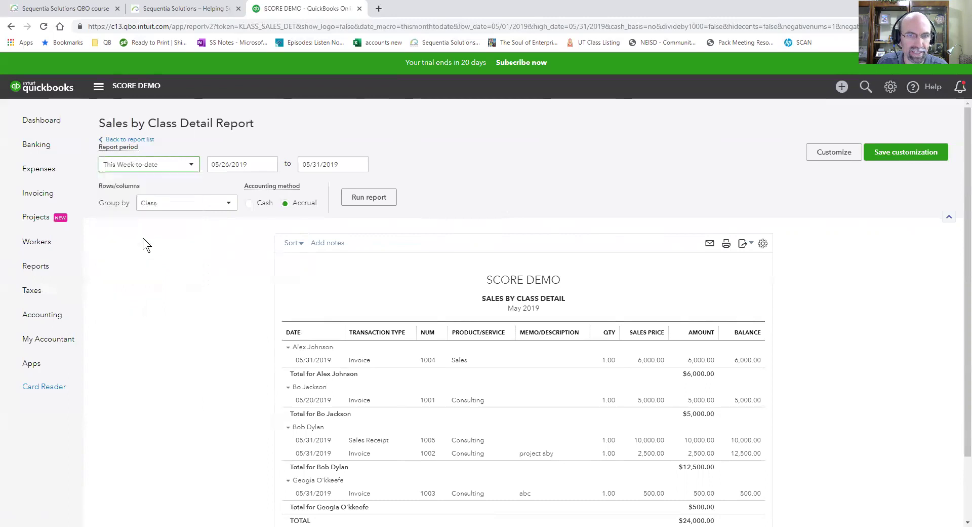
{"action": "left_click", "coordinate": [248, 204]}
{"action": "left_click", "coordinate": [349, 200]}
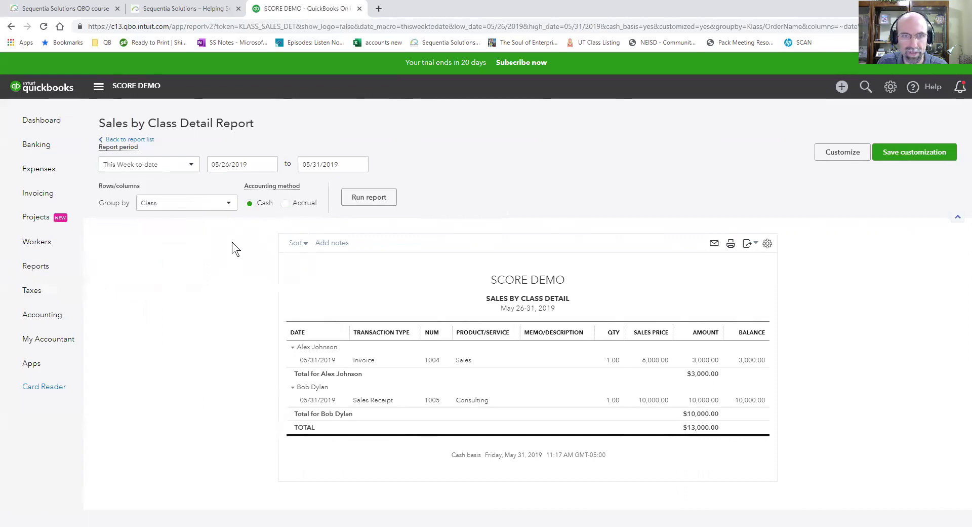
Rerun the detail report for This Month-to-date, then open its customization settings
{"action": "left_click", "coordinate": [193, 172]}
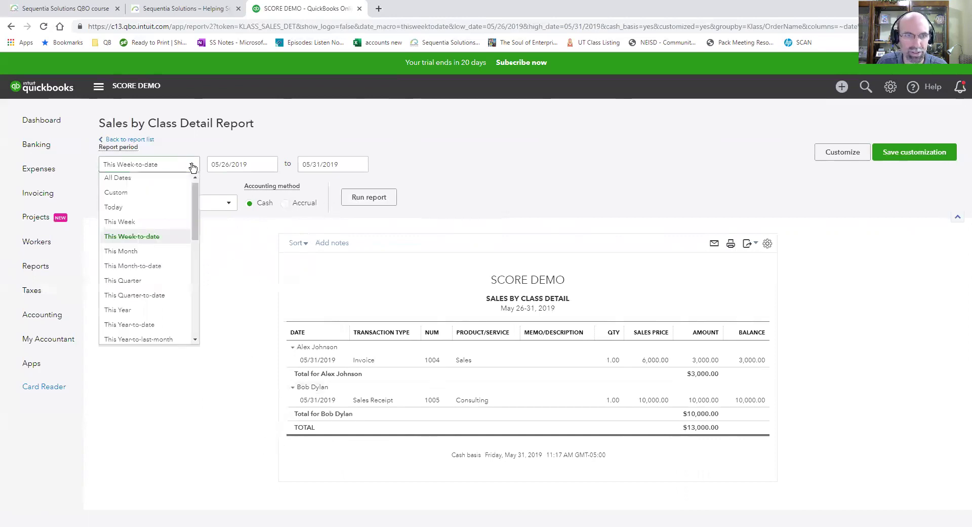
{"action": "left_click", "coordinate": [159, 266]}
{"action": "left_click", "coordinate": [371, 202]}
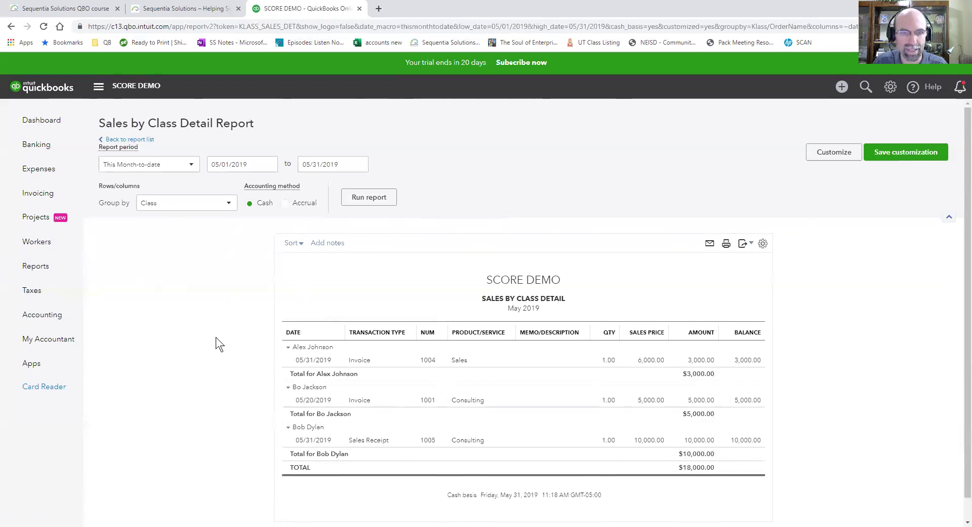
{"action": "left_click", "coordinate": [192, 165]}
{"action": "left_click", "coordinate": [194, 166]}
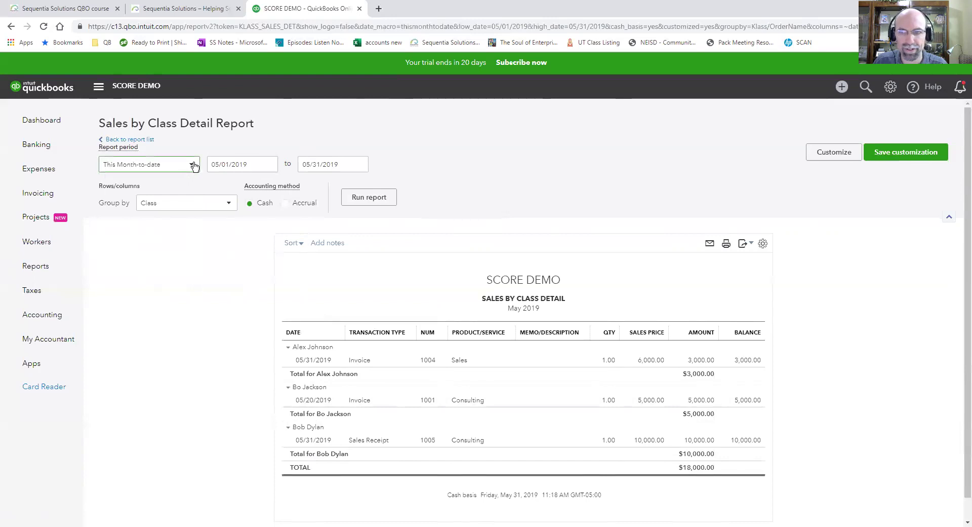
{"action": "left_click", "coordinate": [833, 153]}
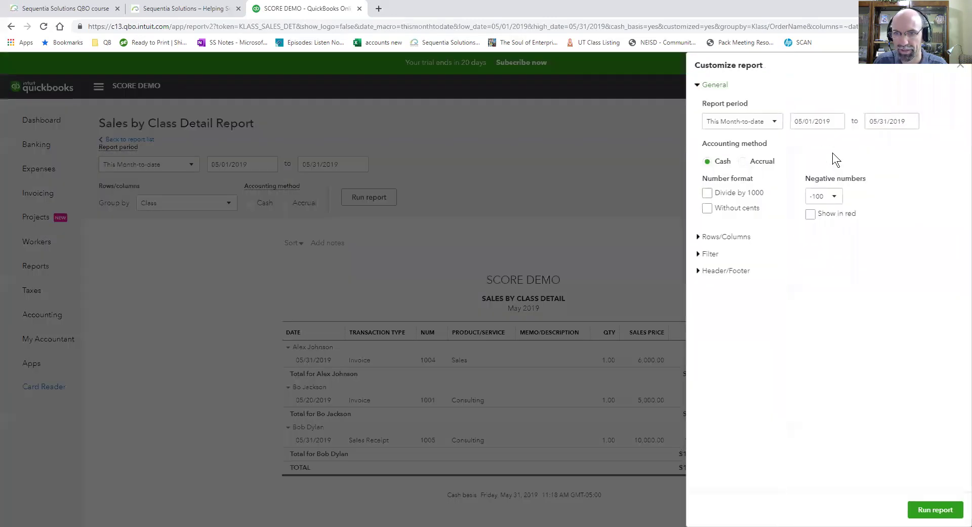
Add the A/R Paid column to the detail report and rerun it
{"action": "left_click", "coordinate": [716, 244]}
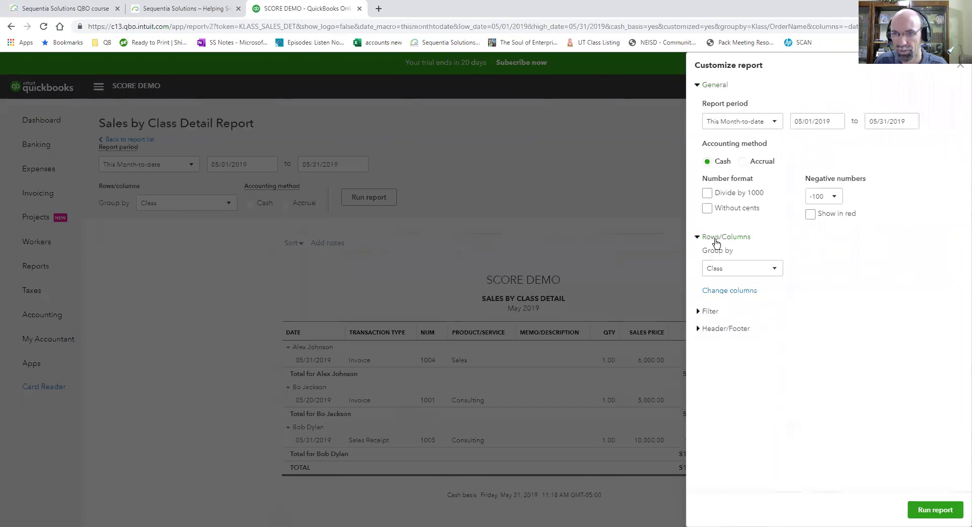
{"action": "left_click", "coordinate": [723, 290]}
{"action": "scroll", "coordinate": [860, 345], "scroll_direction": "down", "scroll_amount": 2}
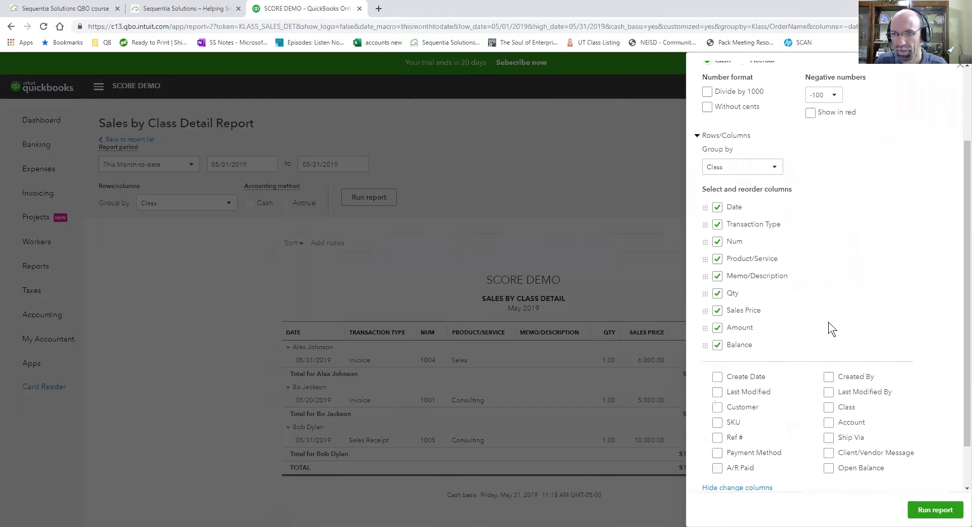
{"action": "scroll", "coordinate": [815, 326], "scroll_direction": "down", "scroll_amount": 1}
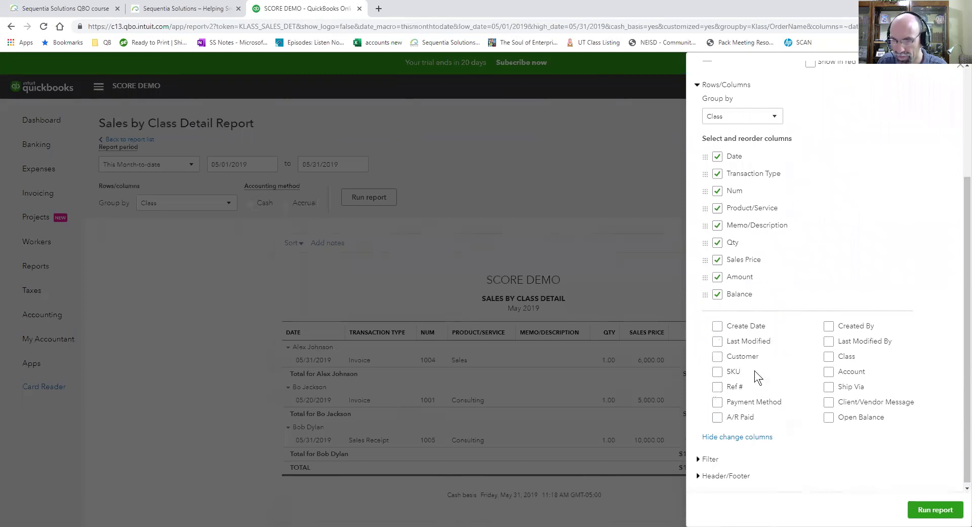
{"action": "left_click", "coordinate": [724, 420]}
{"action": "left_click", "coordinate": [935, 510]}
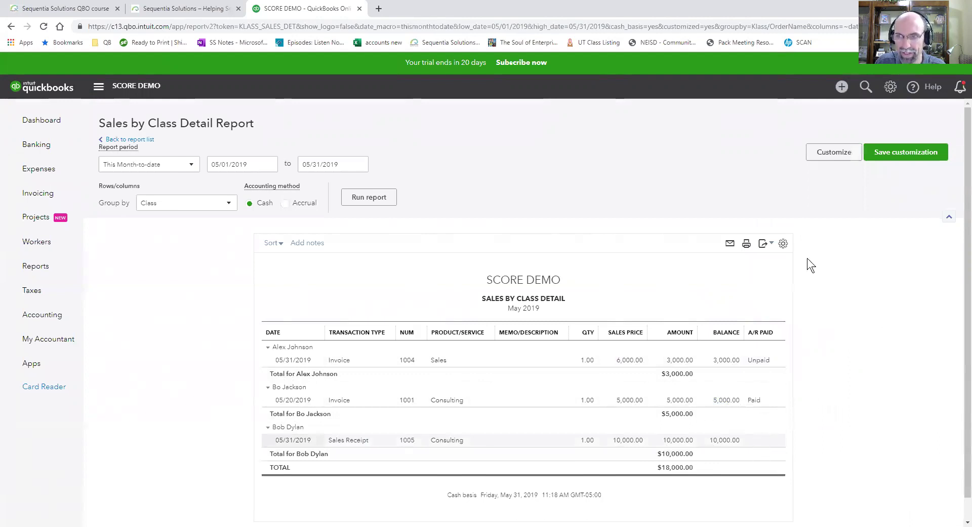
Add the Payment Method column and rerun the report
{"action": "left_click", "coordinate": [833, 153]}
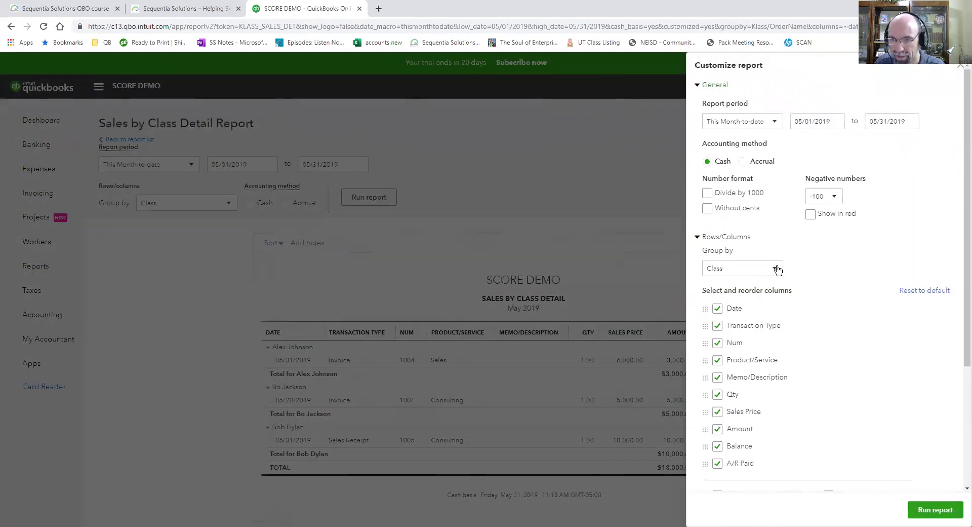
{"action": "scroll", "coordinate": [830, 341], "scroll_direction": "down", "scroll_amount": 3}
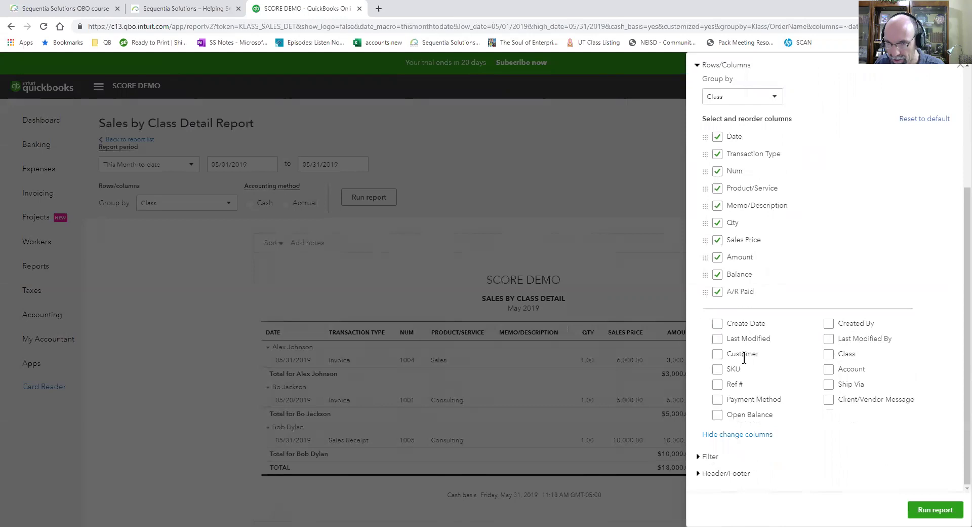
{"action": "left_click", "coordinate": [718, 399]}
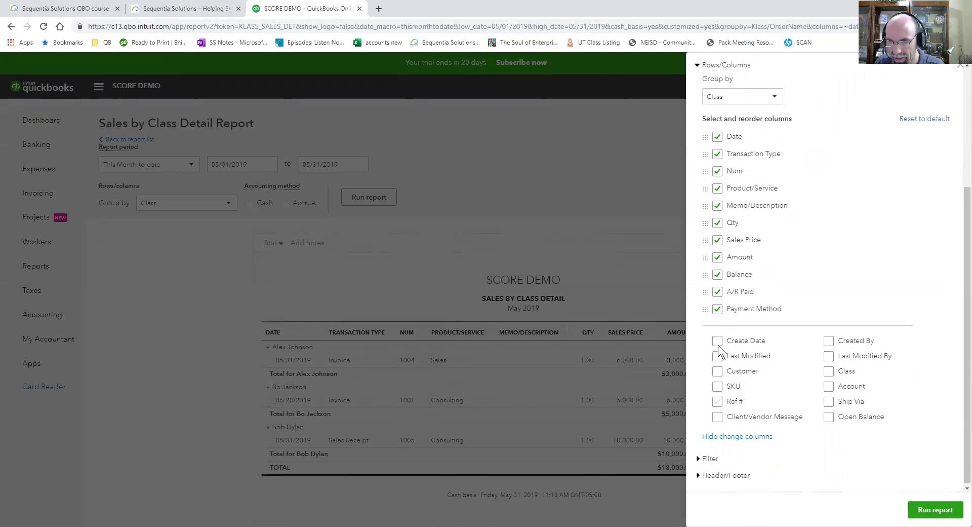
{"action": "left_click", "coordinate": [937, 510]}
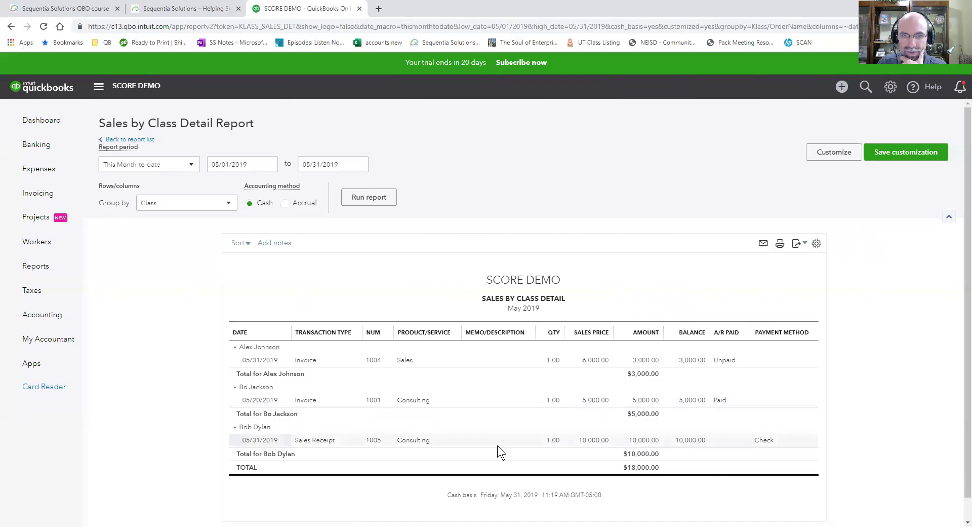
Set the report period to This Month-to-date
{"action": "left_click", "coordinate": [188, 164]}
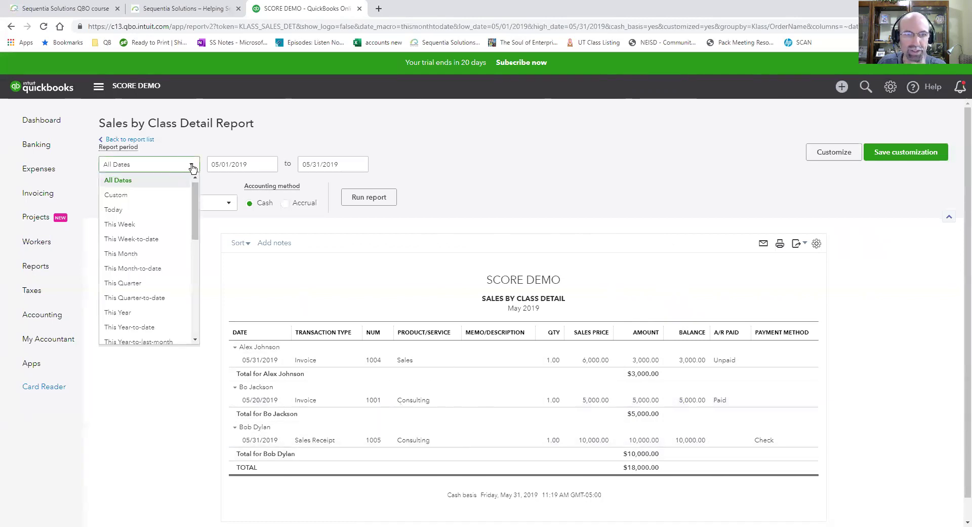
{"action": "left_click", "coordinate": [192, 166]}
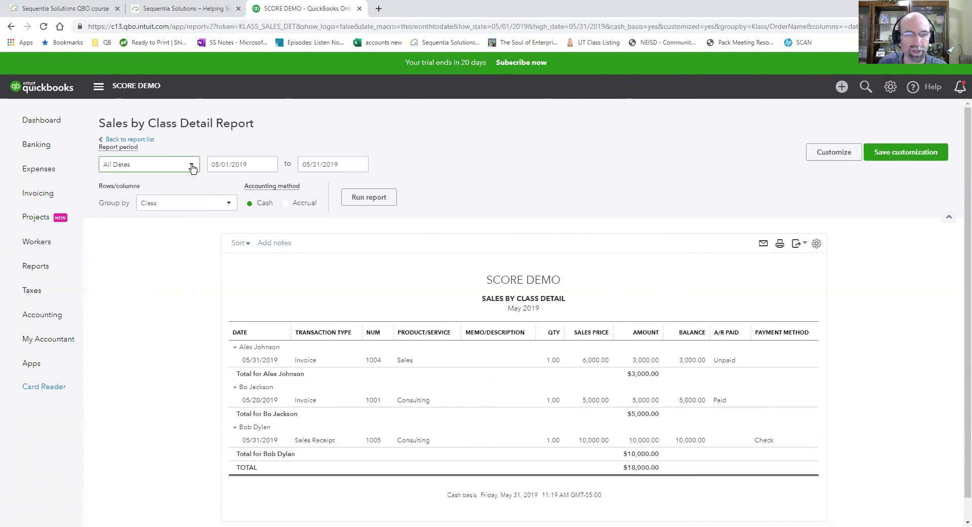
{"action": "left_click", "coordinate": [192, 164]}
{"action": "mouse_move", "coordinate": [193, 196]}
{"action": "left_mouse_down"}
{"action": "mouse_move", "coordinate": [195, 226]}
{"action": "mouse_move", "coordinate": [194, 211]}
{"action": "left_mouse_up"}
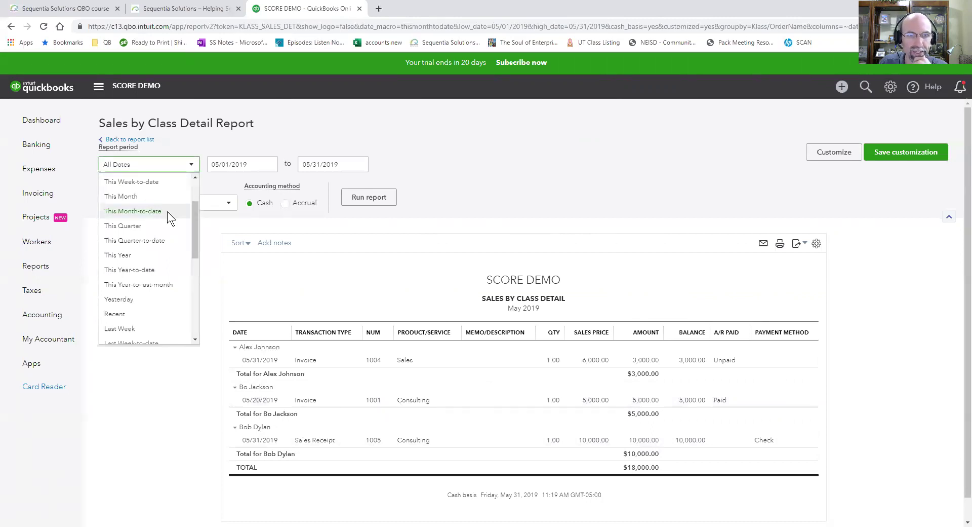
{"action": "left_click", "coordinate": [167, 211]}
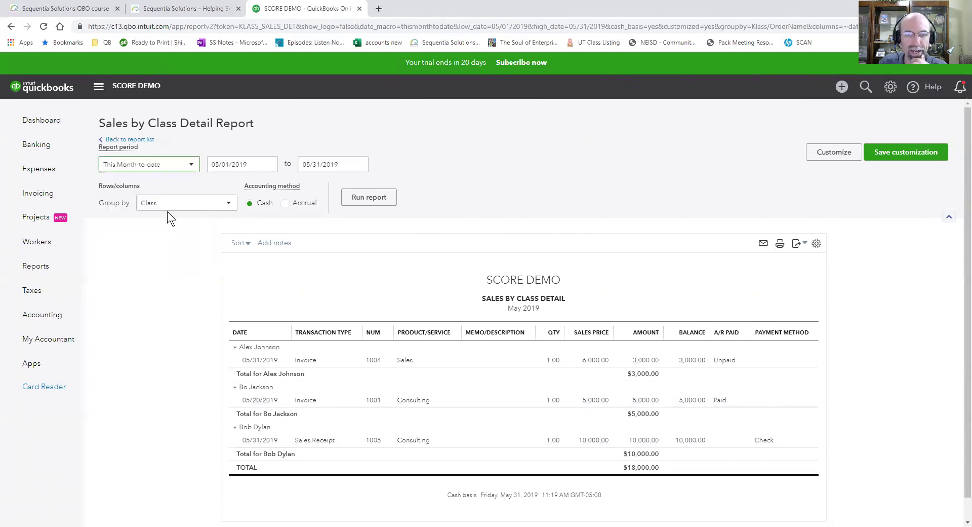
Save the customization as 'Sales By Class This Month To Date' shared with All users
{"action": "left_click", "coordinate": [895, 153]}
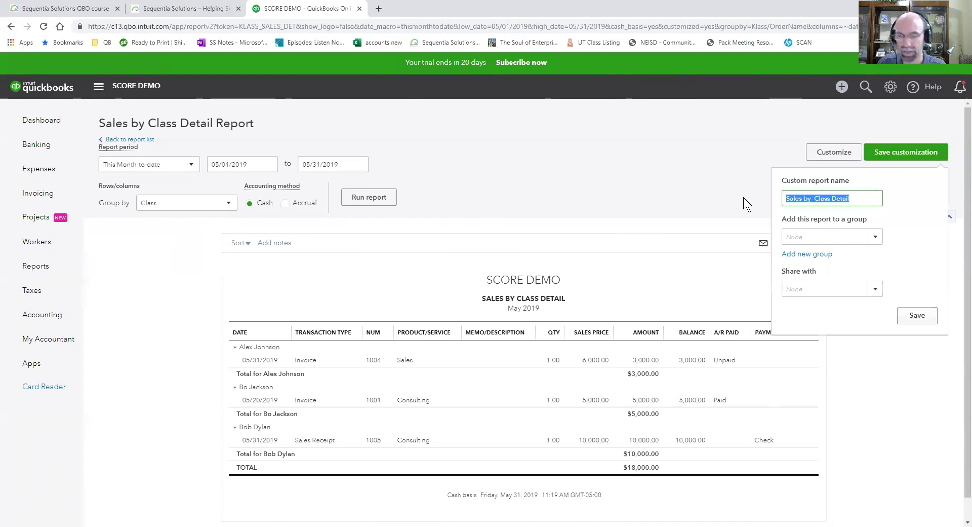
{"action": "type", "text": "Sales "}
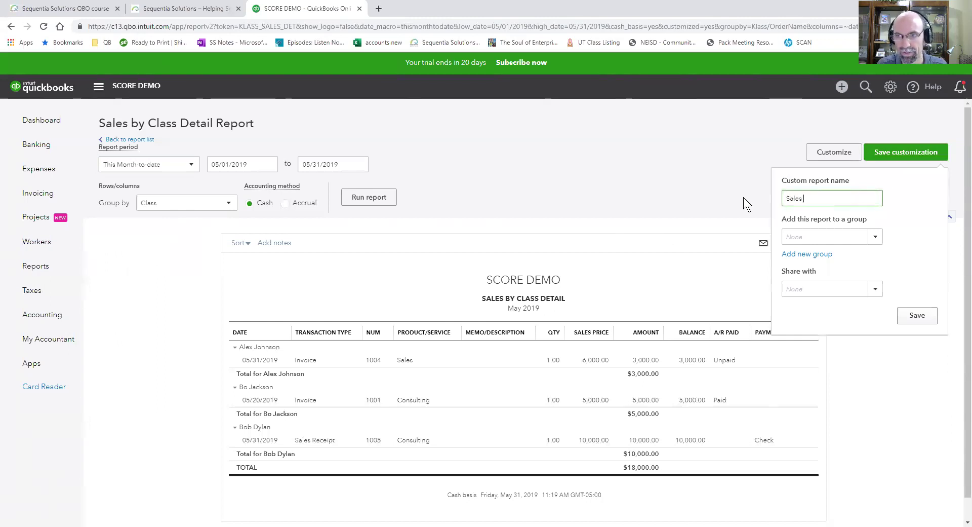
{"action": "type", "text": "By Class "}
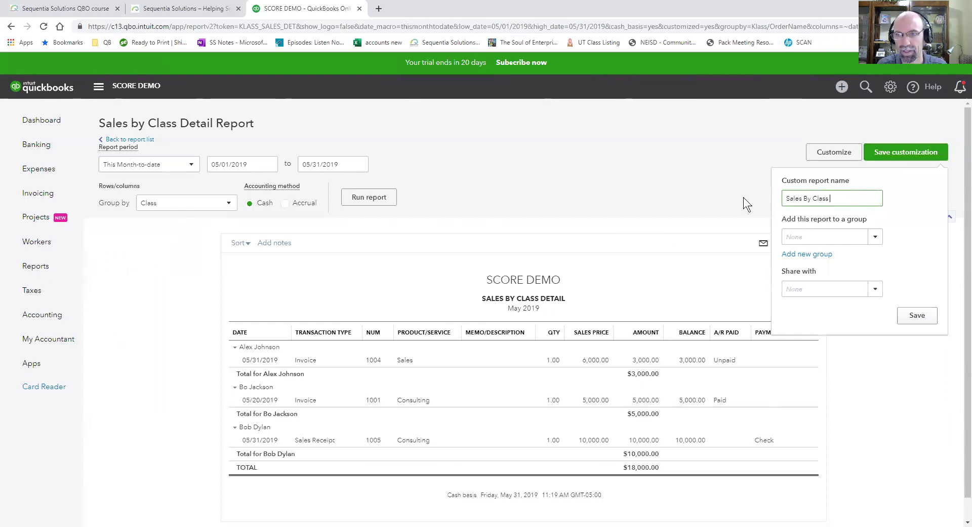
{"action": "type", "text": "This Month To"}
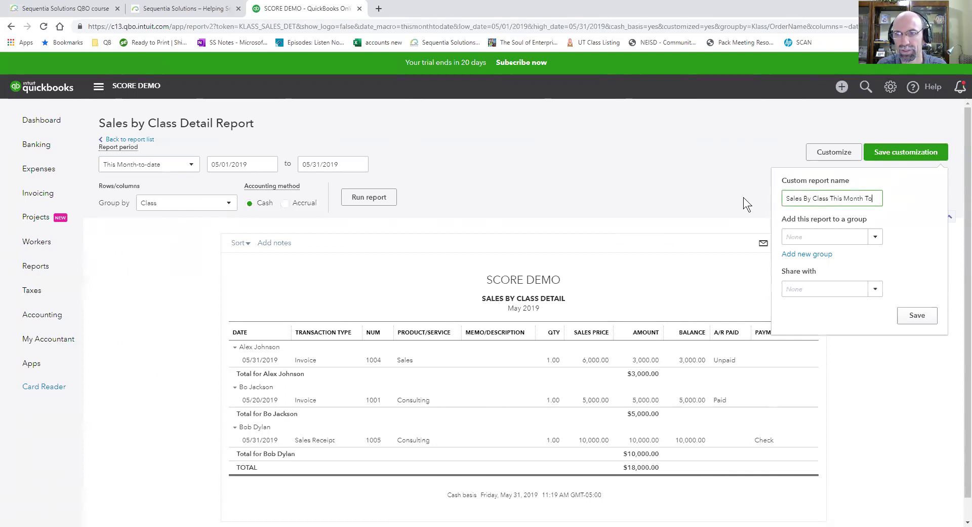
{"action": "type", "text": " Date"}
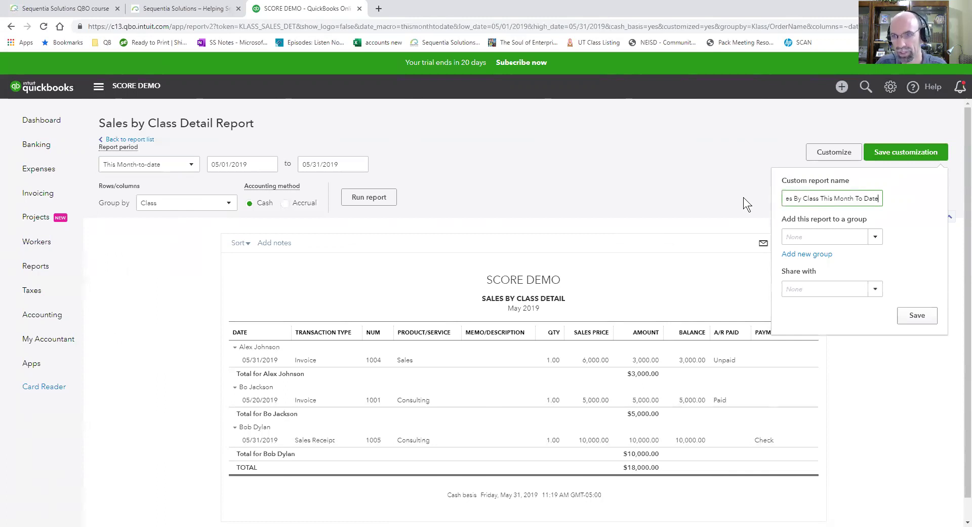
{"action": "left_click", "coordinate": [876, 289]}
{"action": "left_click", "coordinate": [805, 306]}
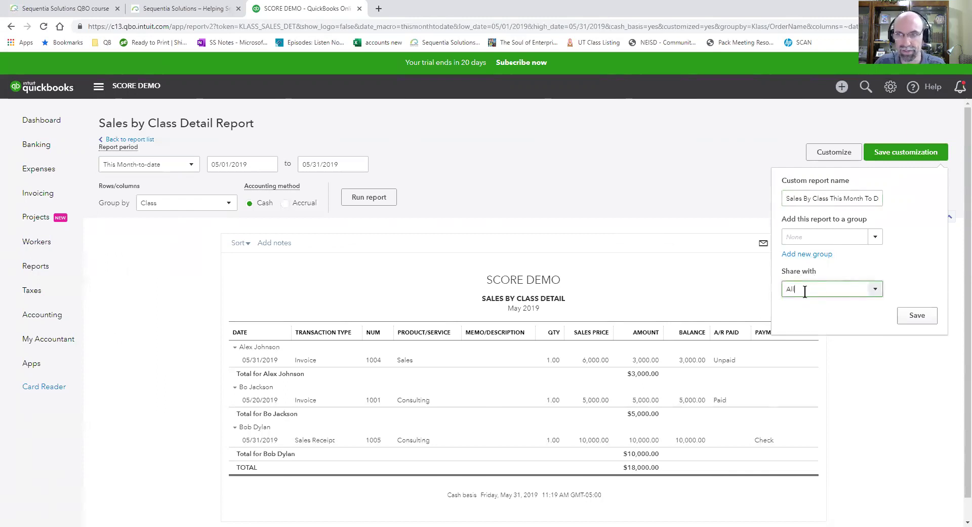
{"action": "left_click", "coordinate": [815, 290]}
{"action": "left_click", "coordinate": [825, 324]}
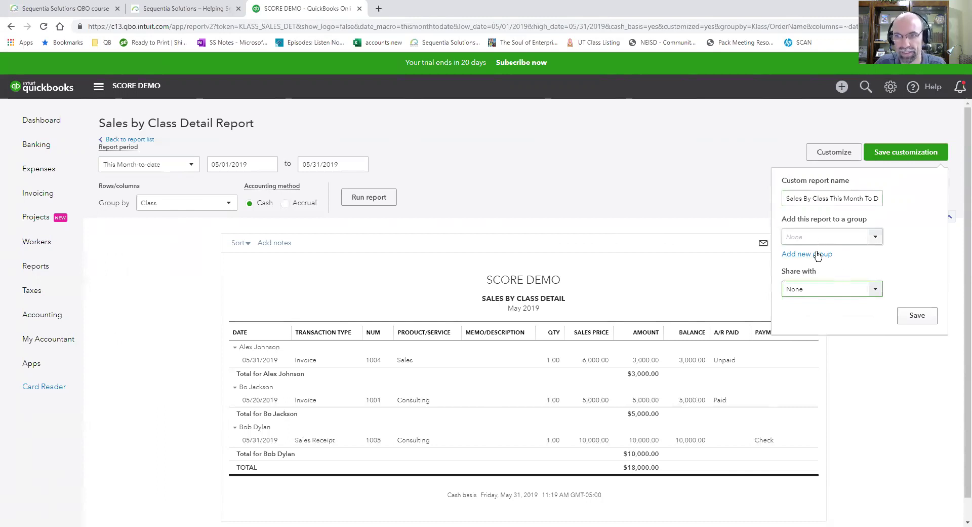
{"action": "left_click", "coordinate": [872, 289]}
{"action": "left_click", "coordinate": [825, 309]}
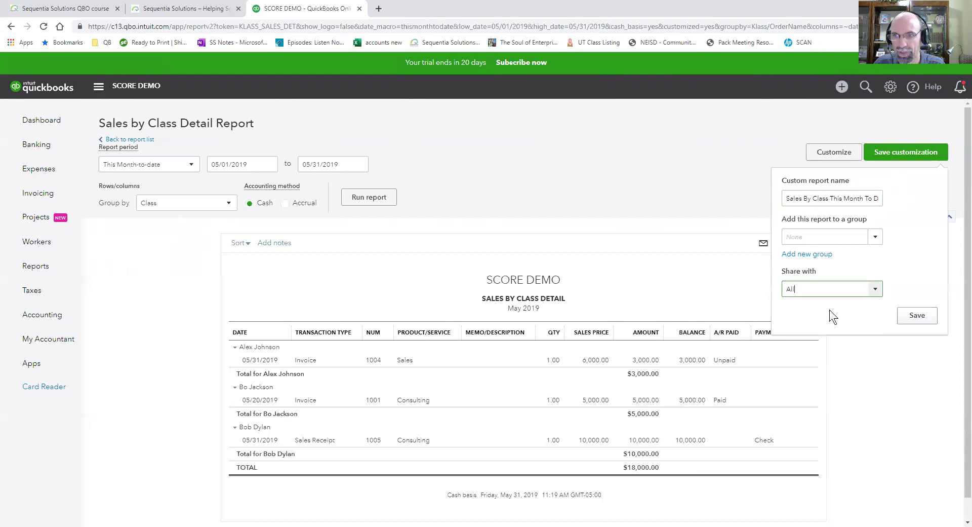
{"action": "left_click", "coordinate": [918, 316]}
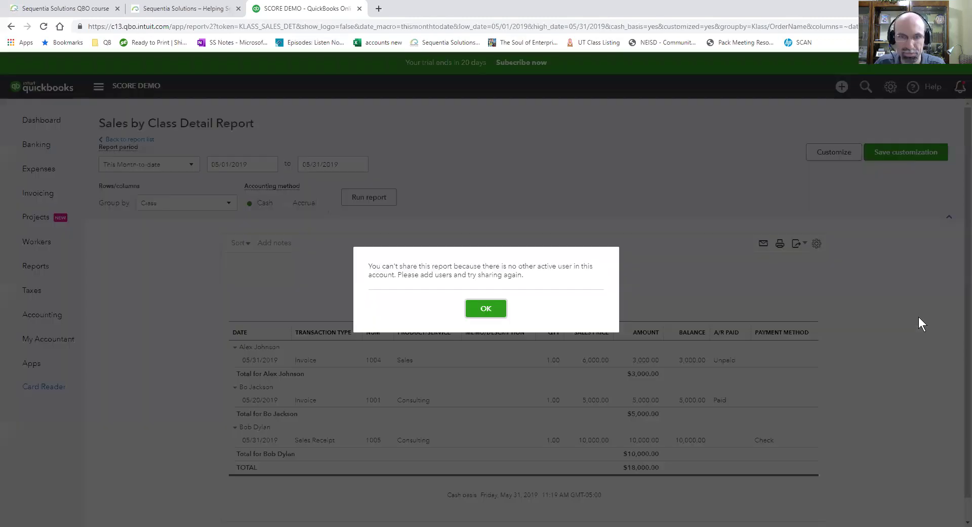
{"action": "left_click", "coordinate": [490, 313]}
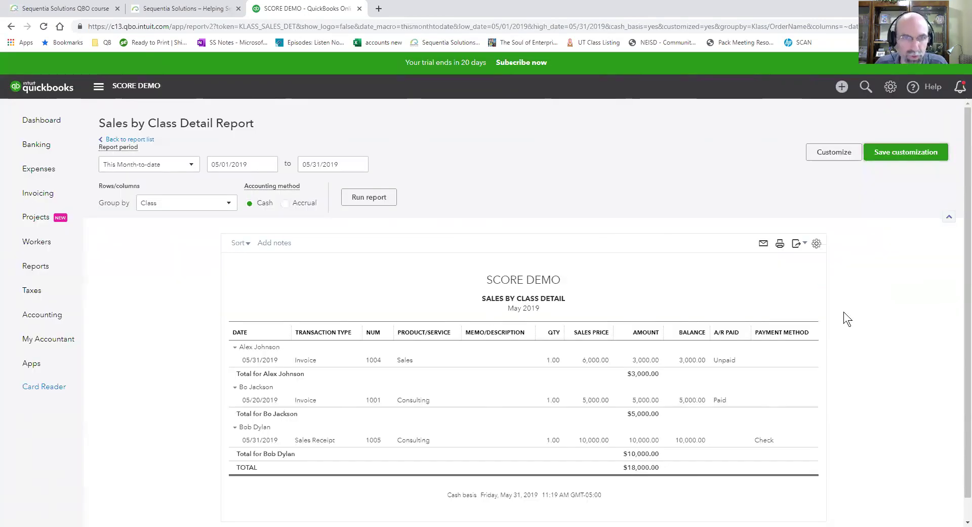
Append '(Cash Basis)' to the report title and save the customization again
{"action": "left_click", "coordinate": [541, 299]}
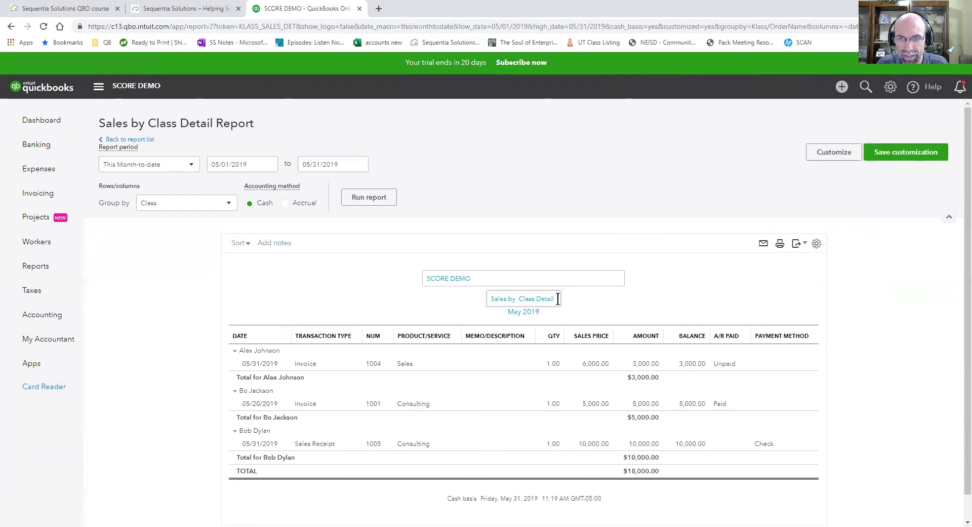
{"action": "left_click", "coordinate": [560, 298]}
{"action": "type", "text": "(Cas"}
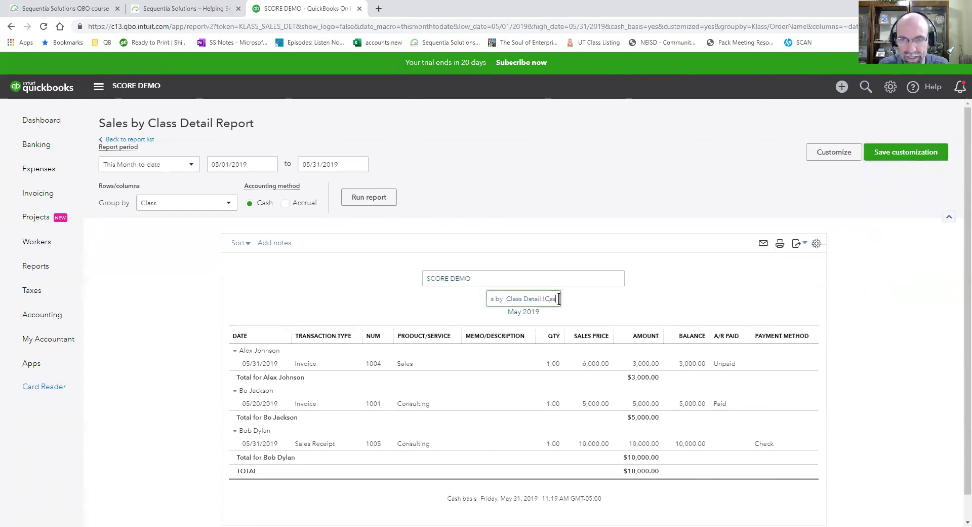
{"action": "type", "text": "h Bas"}
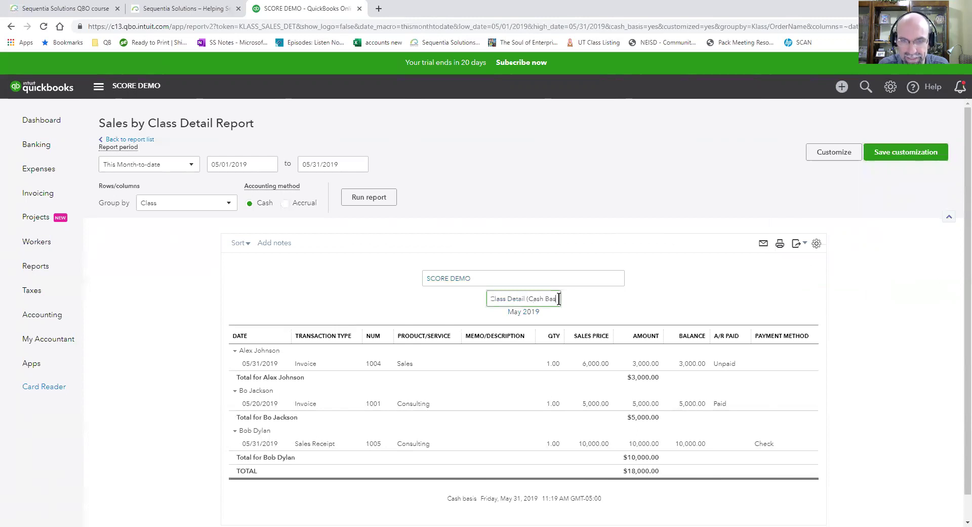
{"action": "type", "text": "is"}
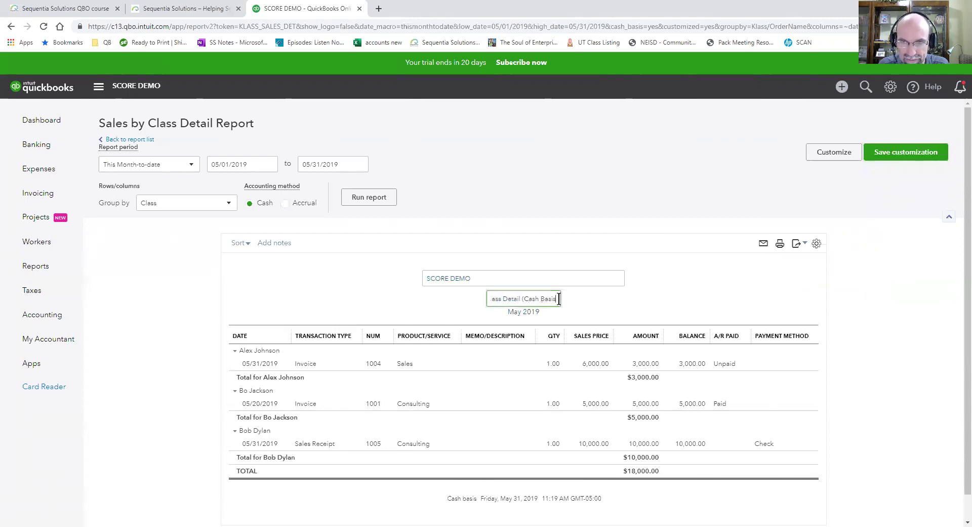
{"action": "type", "text": ")"}
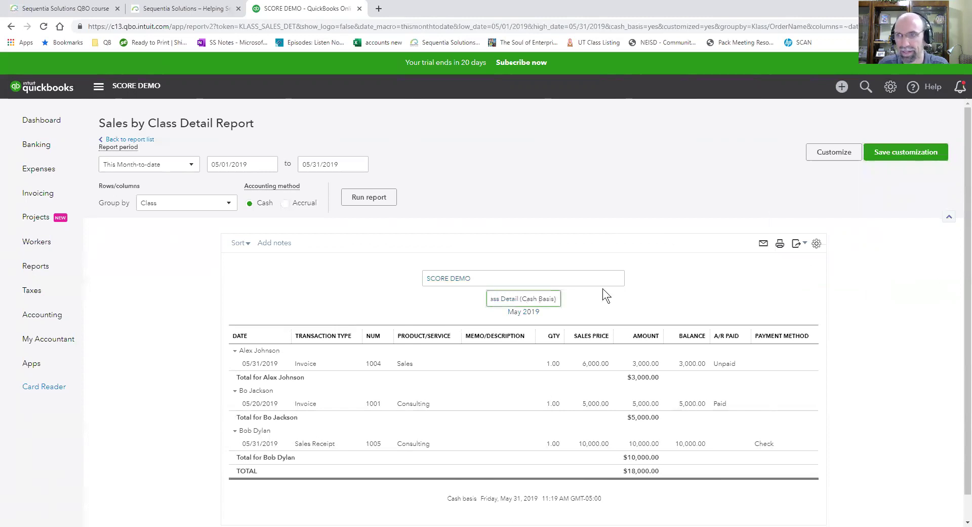
{"action": "left_click", "coordinate": [901, 157]}
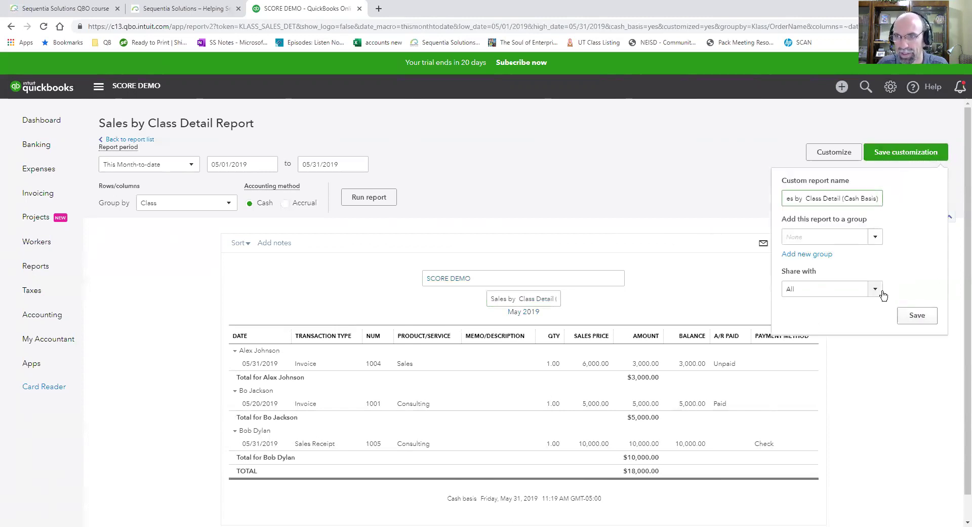
{"action": "left_click", "coordinate": [909, 311]}
{"action": "left_click", "coordinate": [485, 306]}
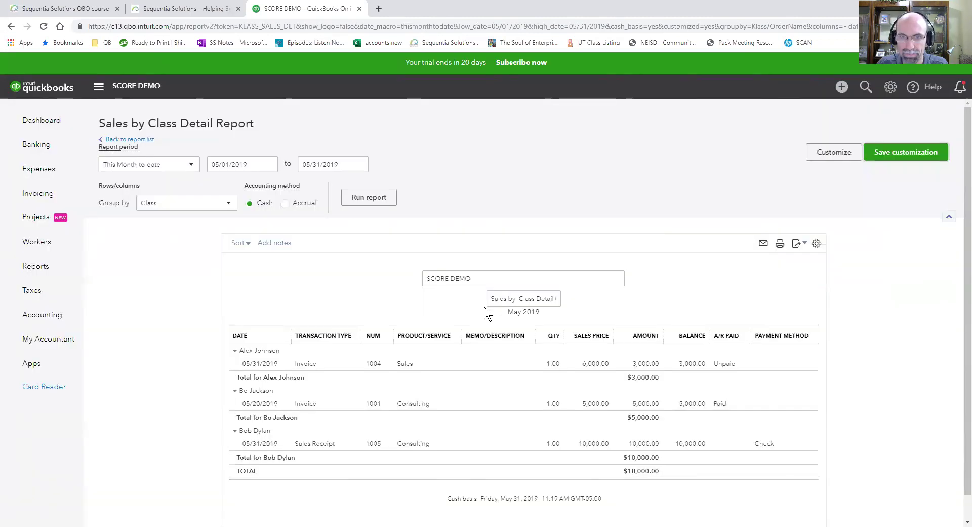
Select the company name SCORE DEMO in the header, then finish editing
{"action": "left_click", "coordinate": [568, 277]}
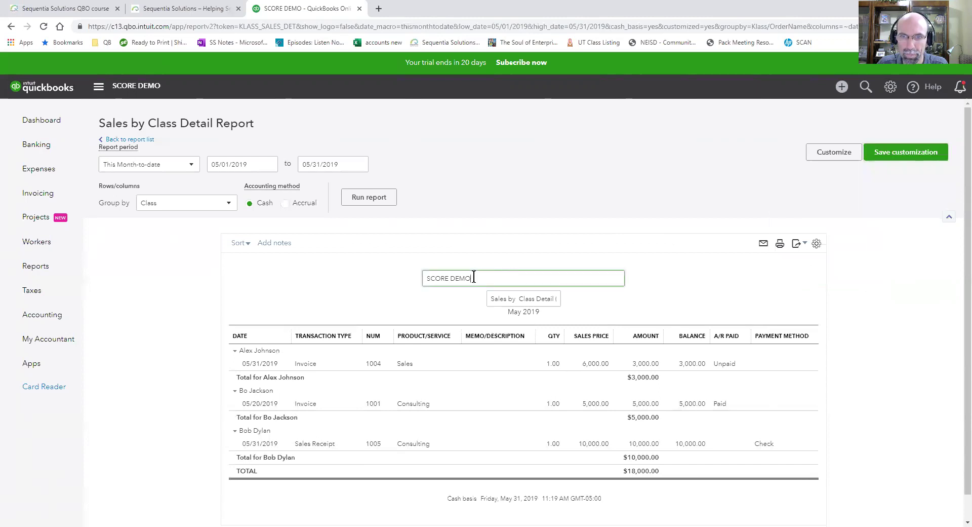
{"action": "left_click_drag", "start_coordinate": [473, 277], "coordinate": [426, 278]}
{"action": "left_click", "coordinate": [913, 282]}
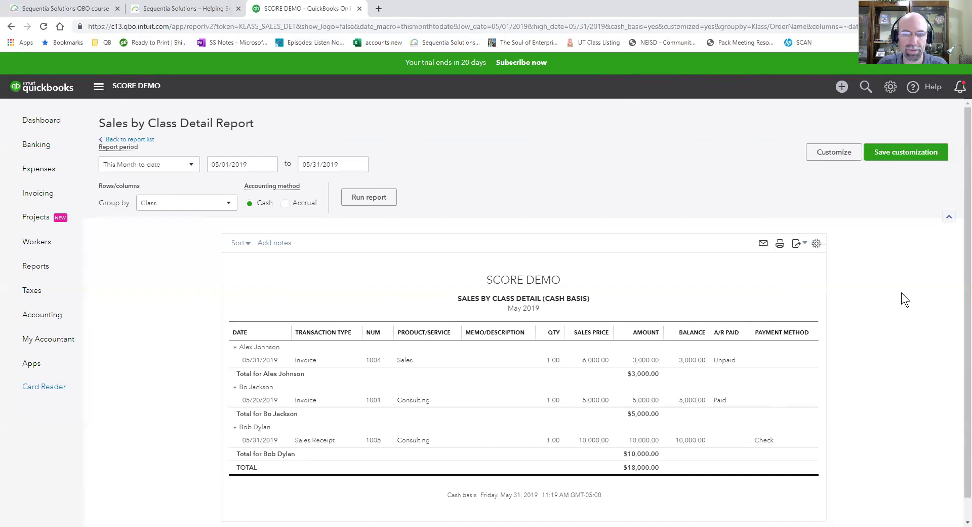
Open the standard Sales by Class Detail report from the Standard reports list
{"action": "left_click", "coordinate": [34, 269]}
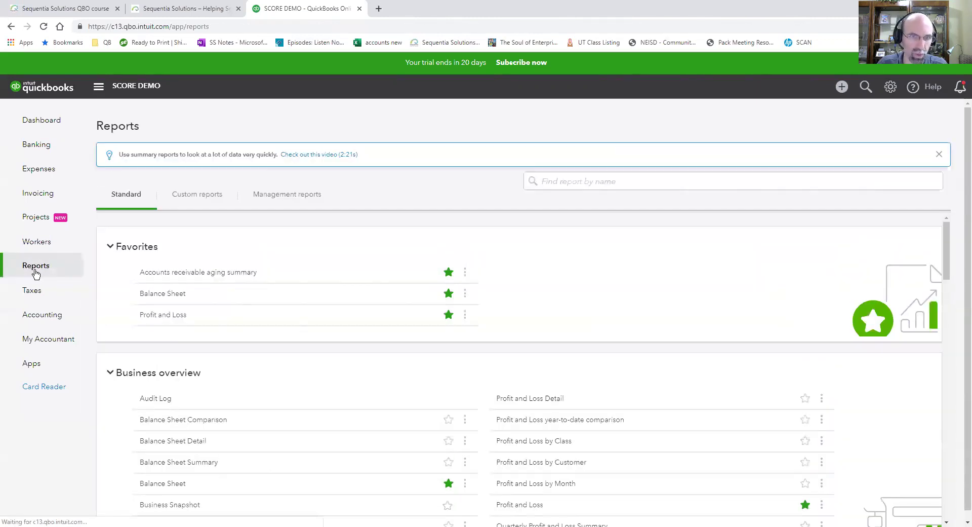
{"action": "left_click", "coordinate": [205, 199]}
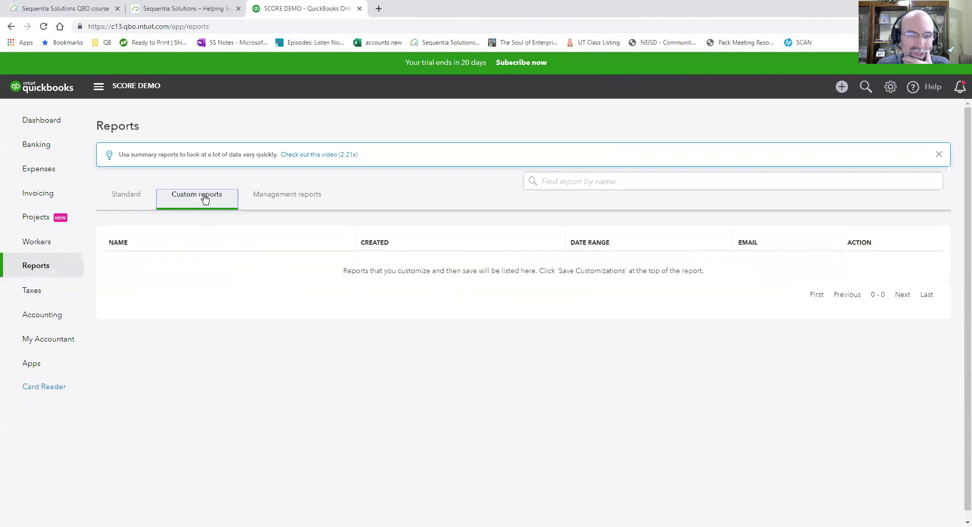
{"action": "left_click", "coordinate": [127, 198]}
{"action": "scroll", "coordinate": [336, 395], "scroll_direction": "down", "scroll_amount": 5}
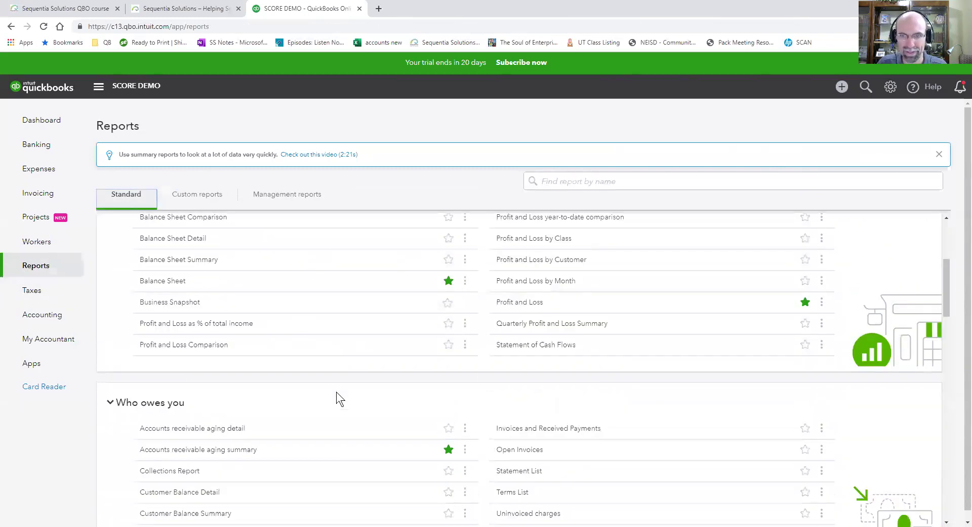
{"action": "scroll", "coordinate": [337, 399], "scroll_direction": "down", "scroll_amount": 1}
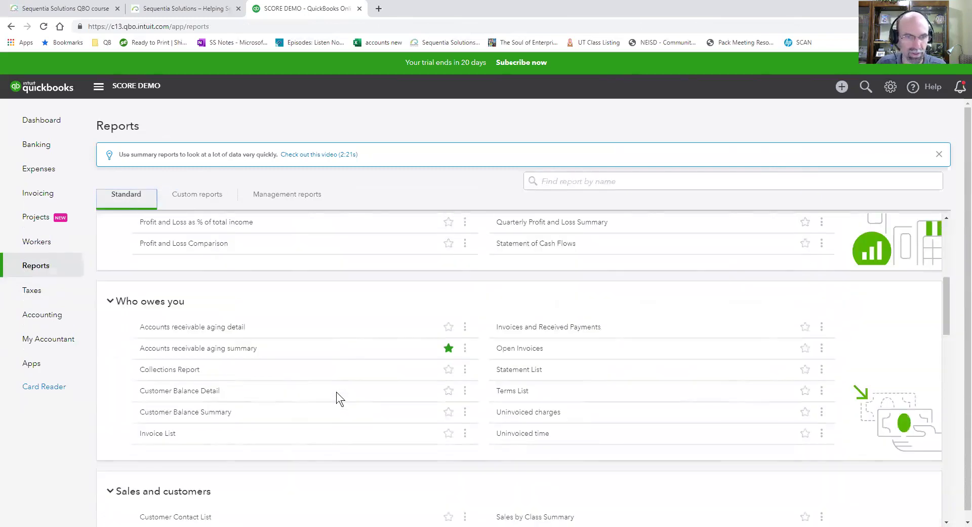
{"action": "scroll", "coordinate": [263, 400], "scroll_direction": "down", "scroll_amount": 5}
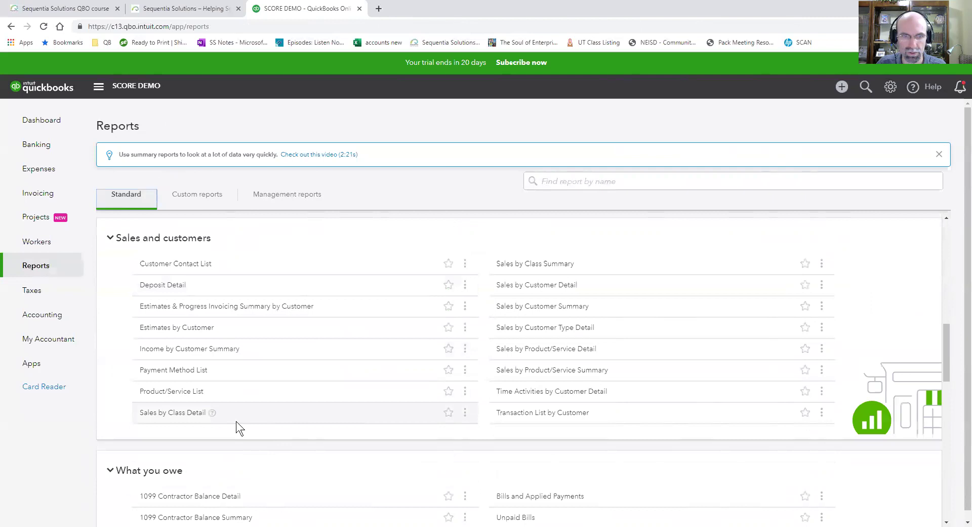
{"action": "left_click", "coordinate": [185, 412]}
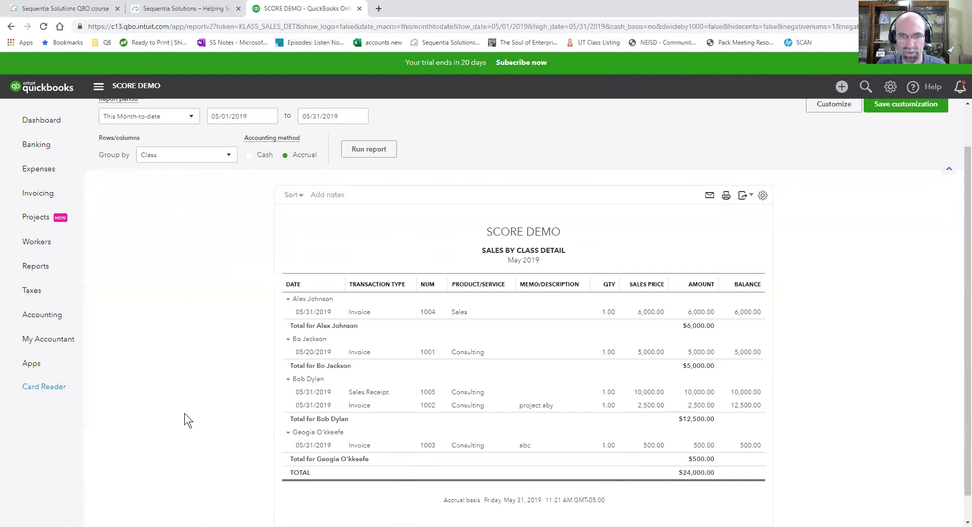
Rerun the Sales by Class Detail report on cash basis
{"action": "scroll", "coordinate": [322, 386], "scroll_direction": "up", "scroll_amount": 1}
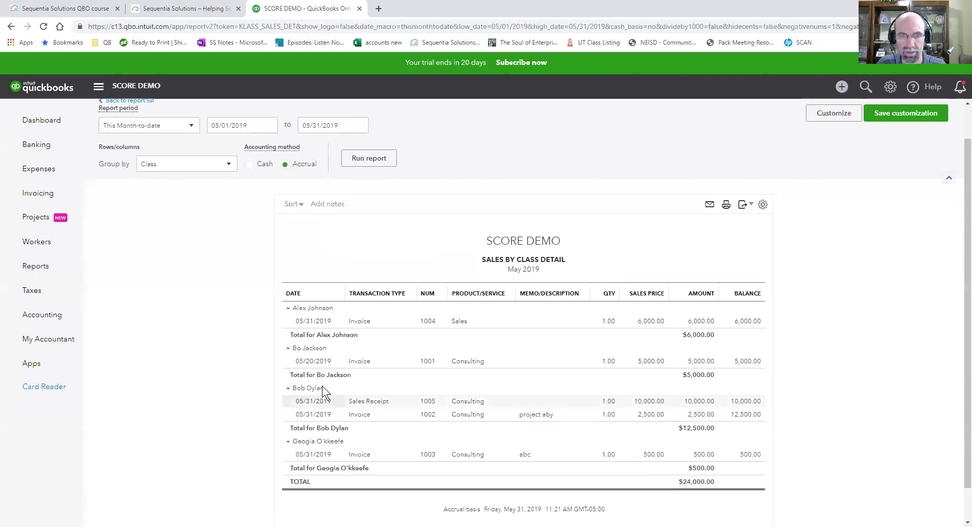
{"action": "scroll", "coordinate": [322, 386], "scroll_direction": "up", "scroll_amount": 2}
{"action": "left_click", "coordinate": [249, 204]}
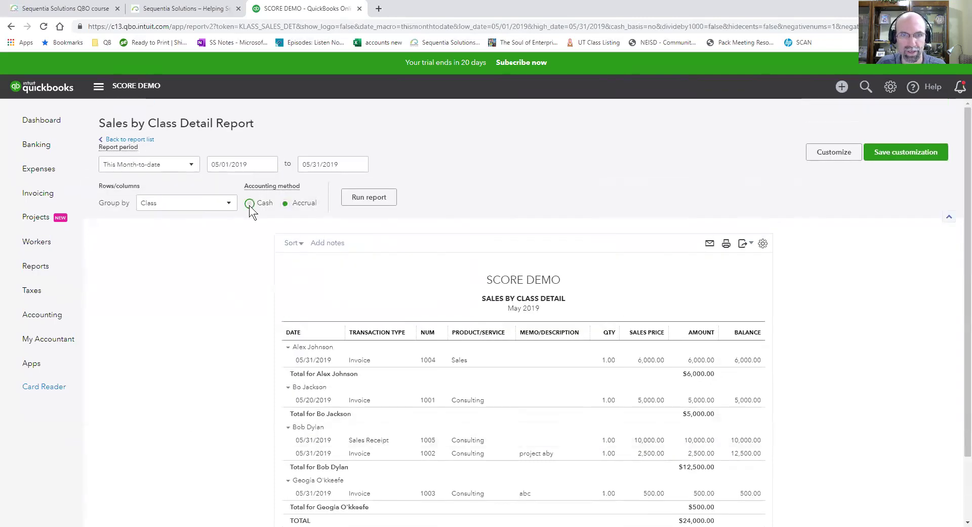
{"action": "scroll", "coordinate": [387, 201], "scroll_direction": "down", "scroll_amount": 3}
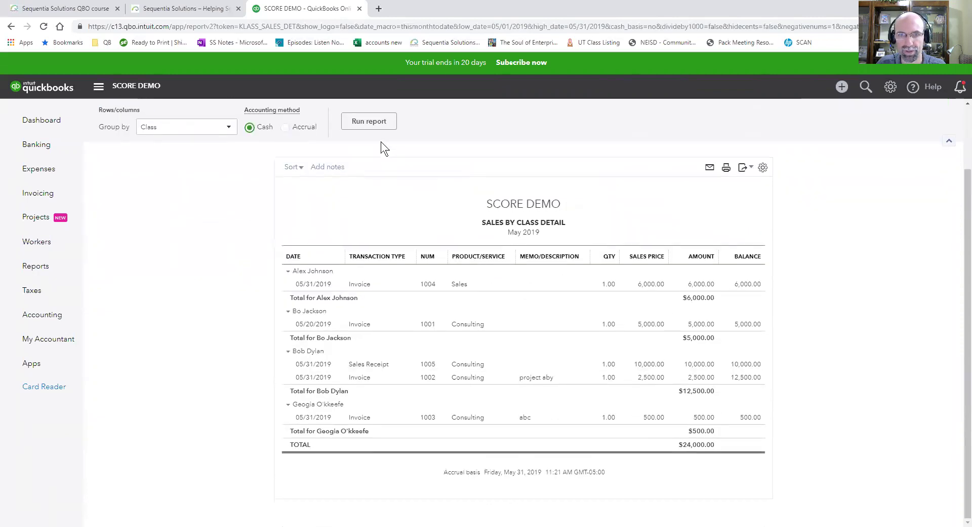
{"action": "left_click", "coordinate": [376, 123]}
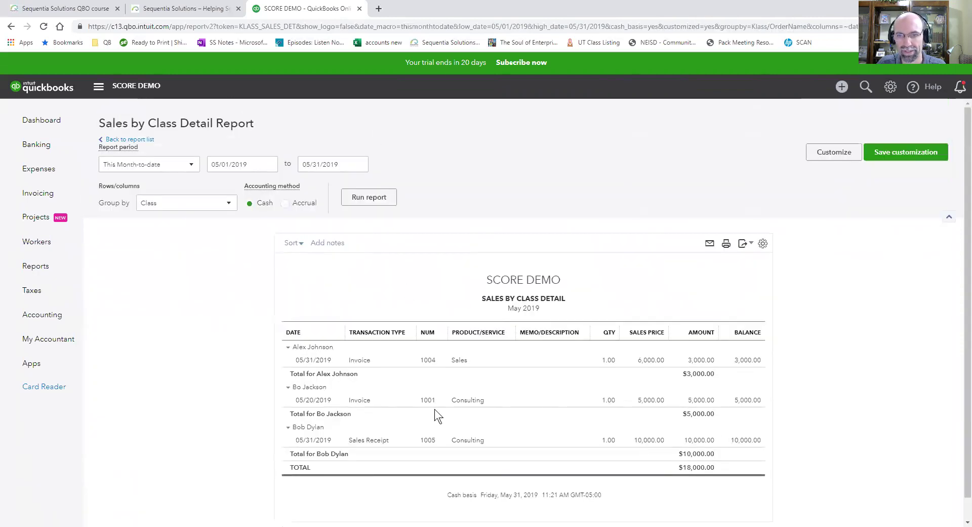
Tick the Payment Method, A/R Paid and Class columns in the customization panel
{"action": "left_click", "coordinate": [829, 154]}
{"action": "left_click", "coordinate": [728, 239]}
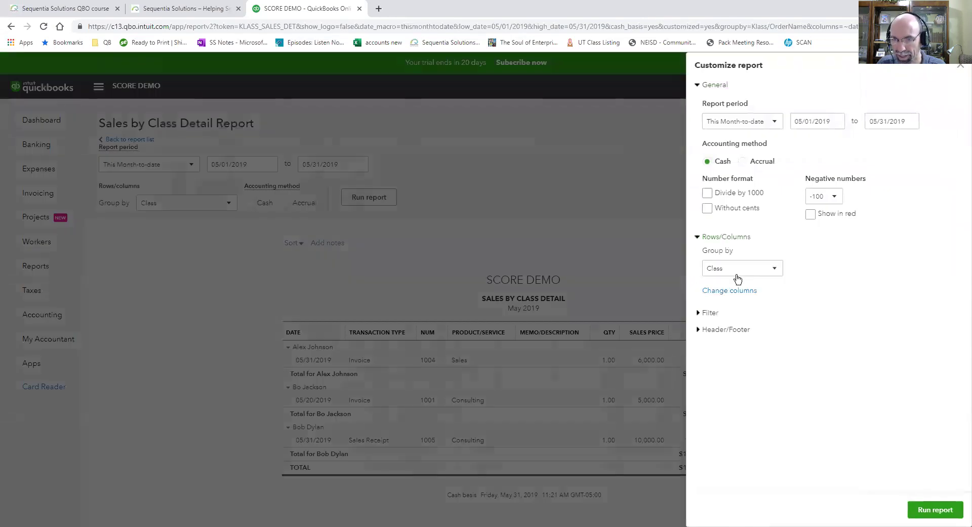
{"action": "left_click", "coordinate": [735, 290]}
{"action": "scroll", "coordinate": [841, 379], "scroll_direction": "down", "scroll_amount": 3}
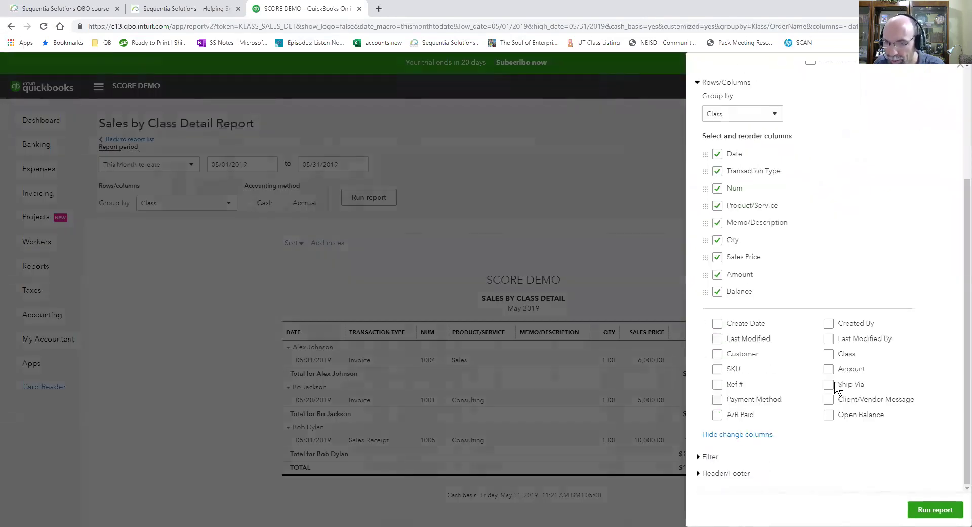
{"action": "left_click", "coordinate": [719, 400]}
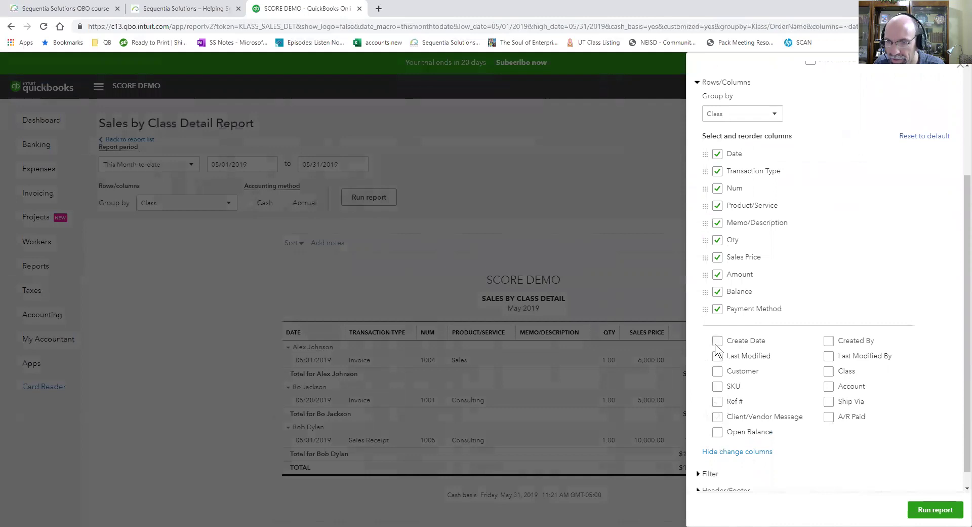
{"action": "left_click", "coordinate": [828, 418]}
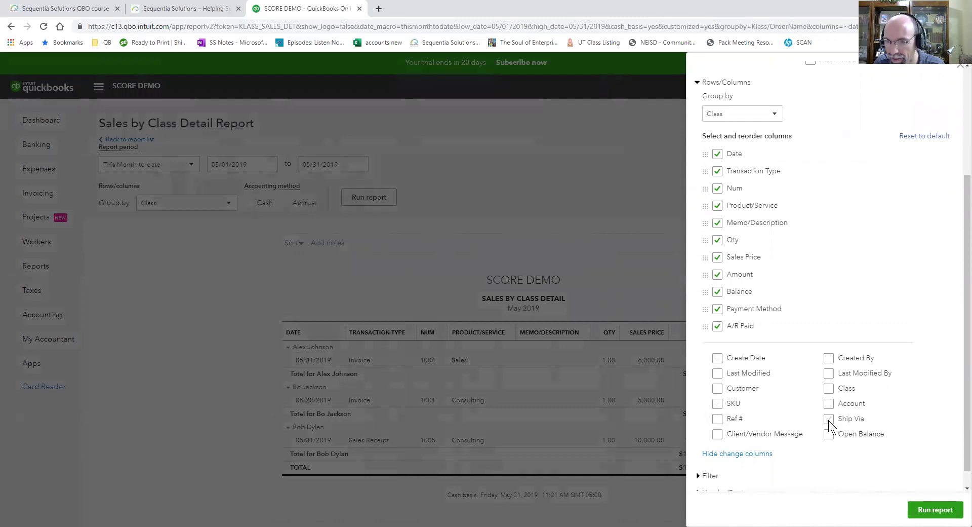
{"action": "left_click", "coordinate": [831, 390]}
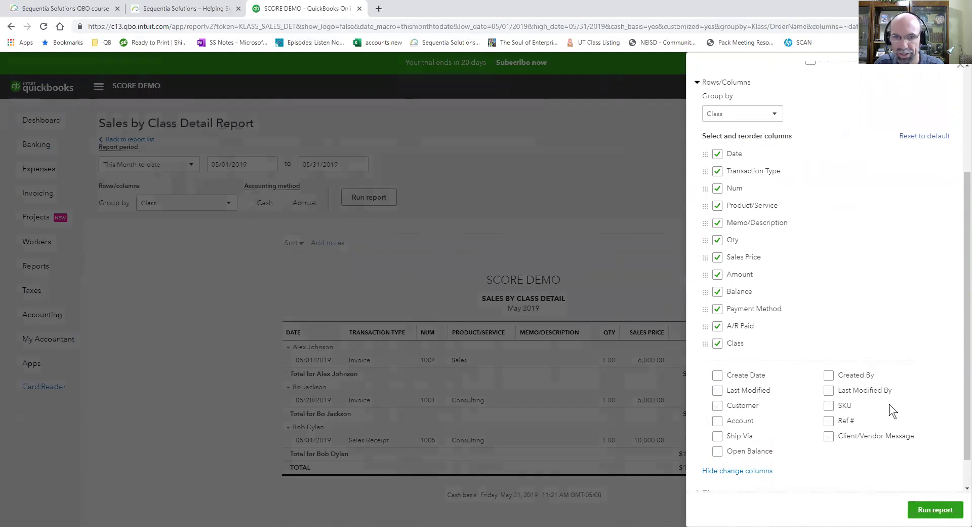
Apply the new columns and save the report unshared as 'Monthly Commission Report - Cash Basis'
{"action": "left_click", "coordinate": [940, 506]}
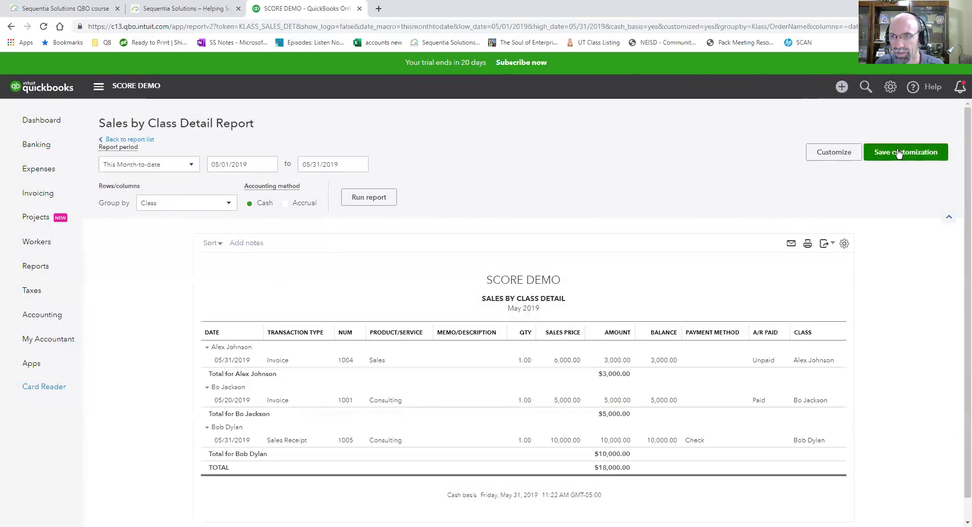
{"action": "left_click", "coordinate": [898, 153]}
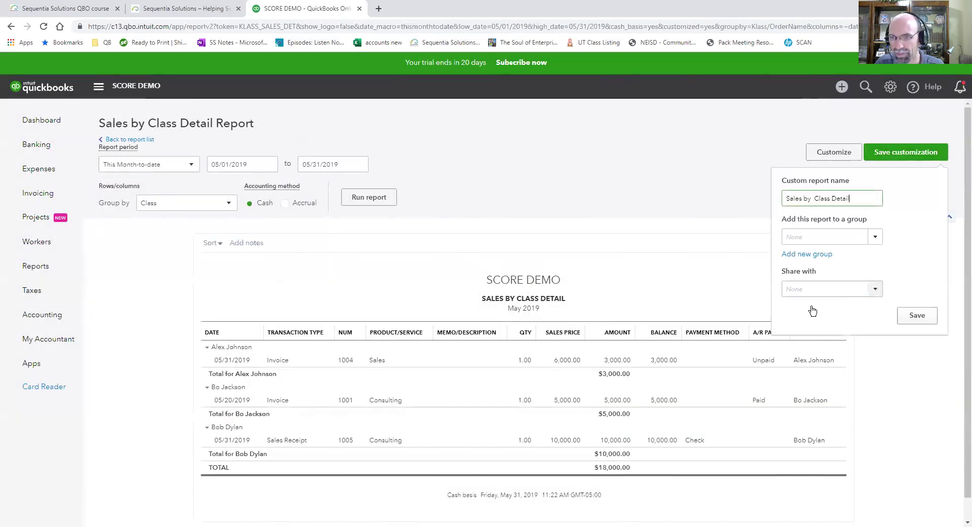
{"action": "left_click", "coordinate": [823, 291]}
{"action": "left_click", "coordinate": [838, 327]}
{"action": "triple_click", "coordinate": [848, 198]}
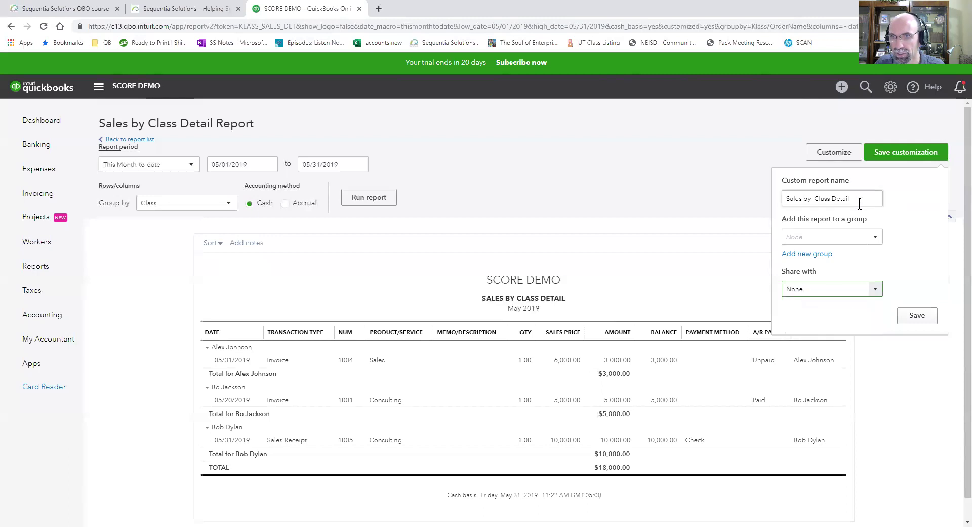
{"action": "type", "text": "Month"}
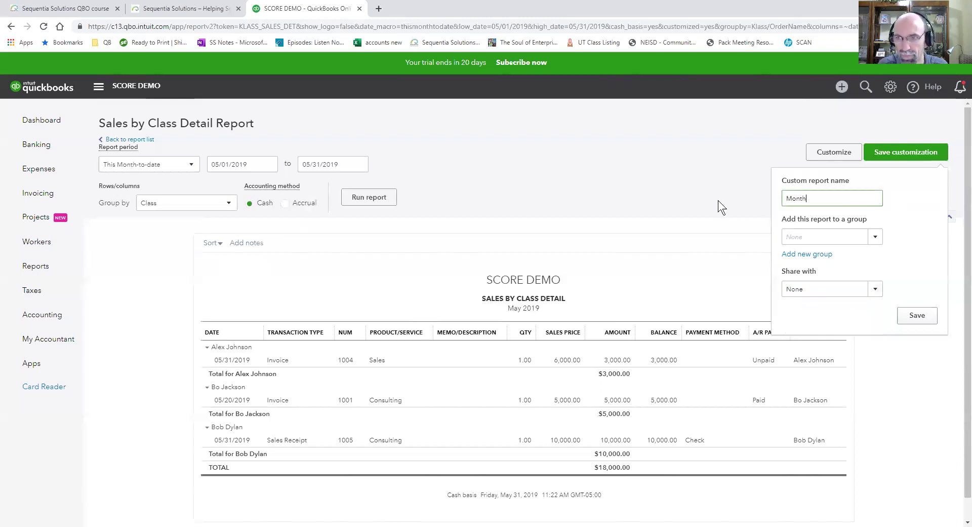
{"action": "type", "text": "ly Commission"}
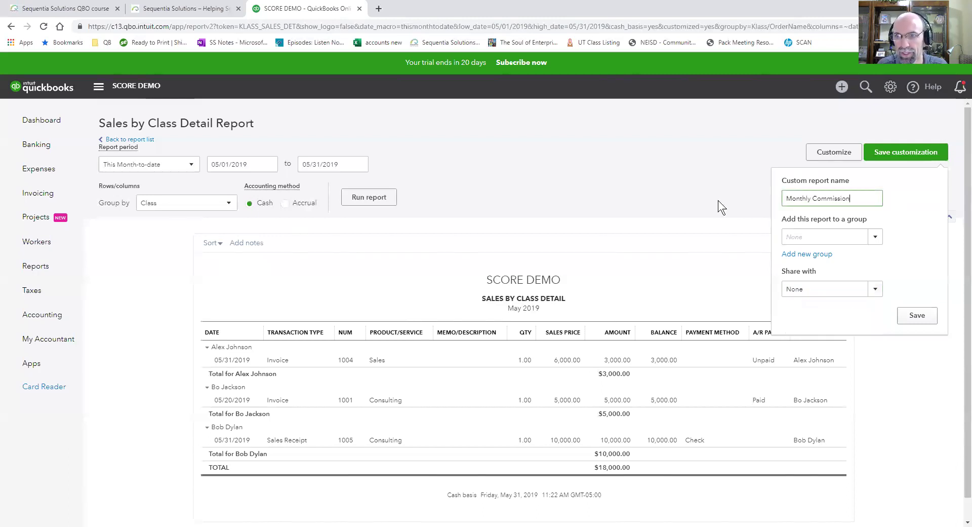
{"action": "type", "text": " Report "}
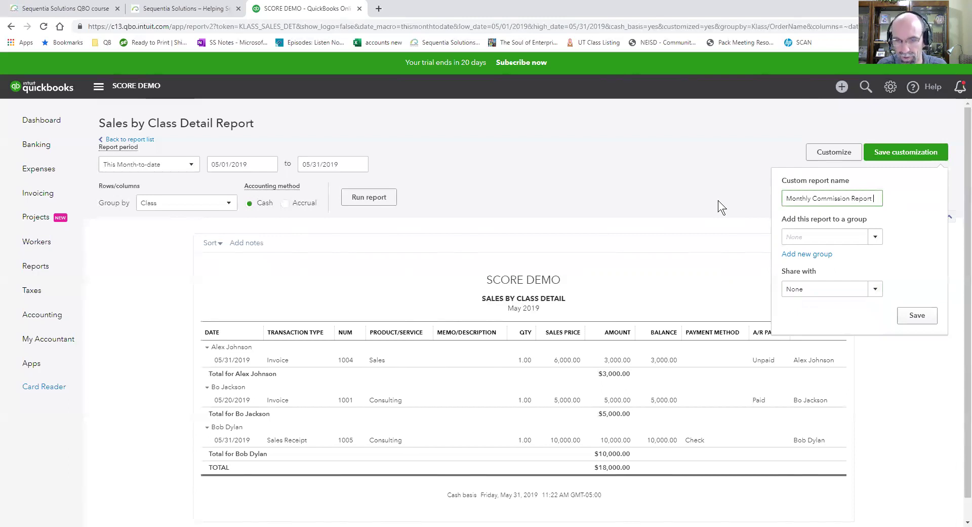
{"action": "type", "text": "- Cash Bais"}
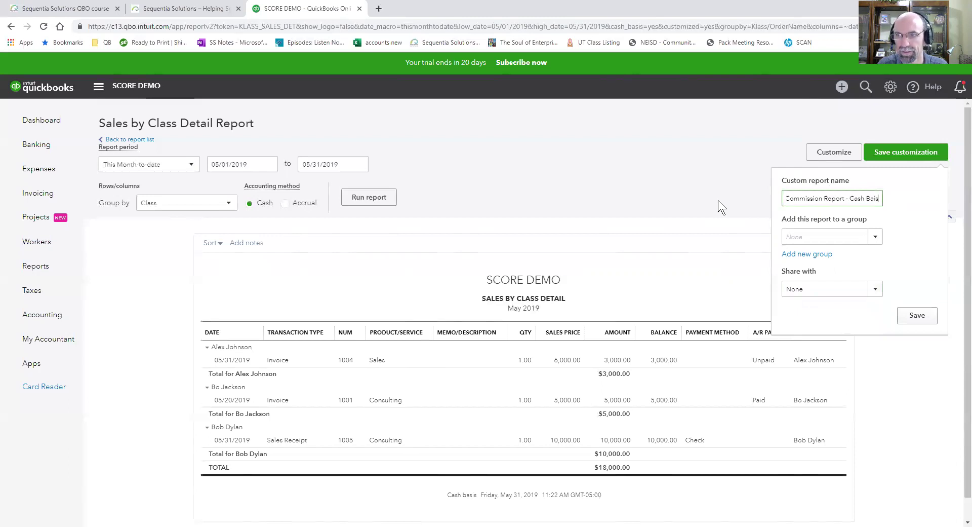
{"action": "key", "text": "BackSpace"}
{"action": "key", "text": "BackSpace"}
{"action": "type", "text": "sis"}
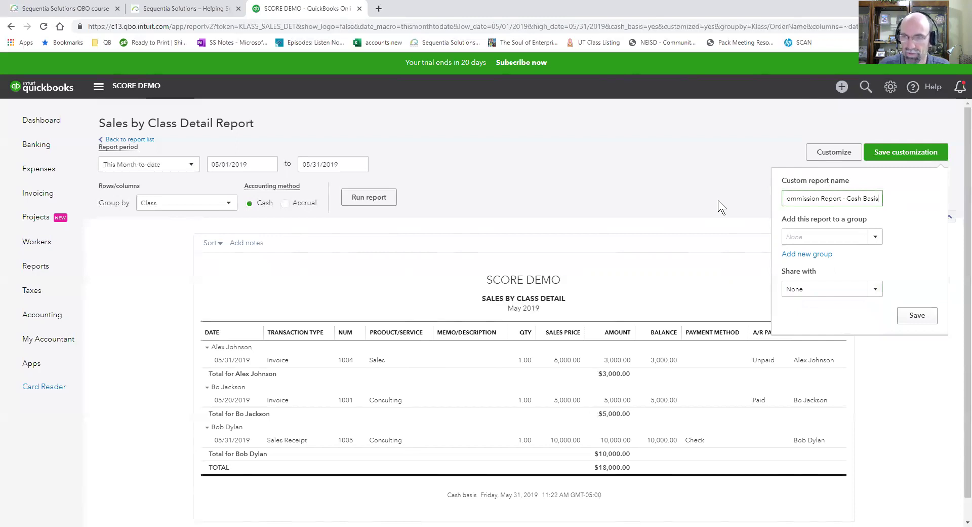
{"action": "left_click", "coordinate": [928, 320]}
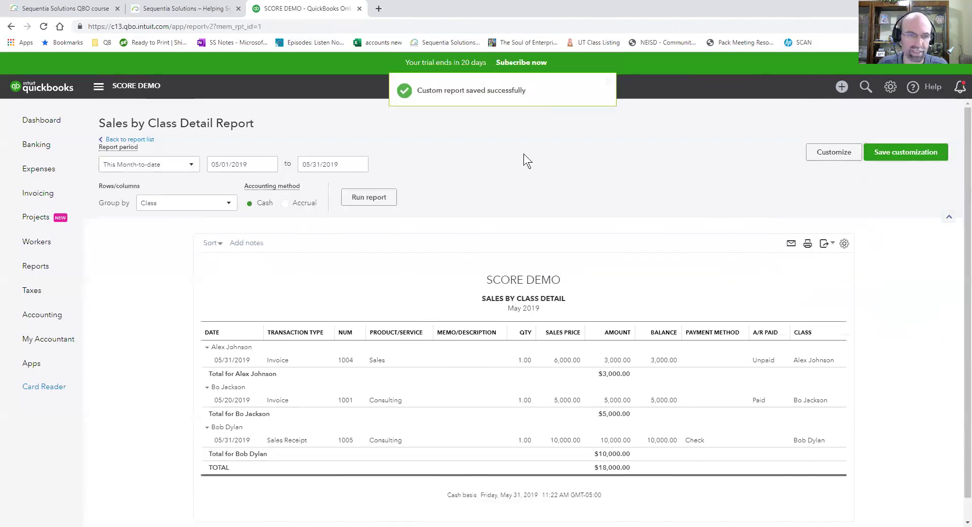
Return to Reports and view the Custom reports list
{"action": "left_click", "coordinate": [44, 272]}
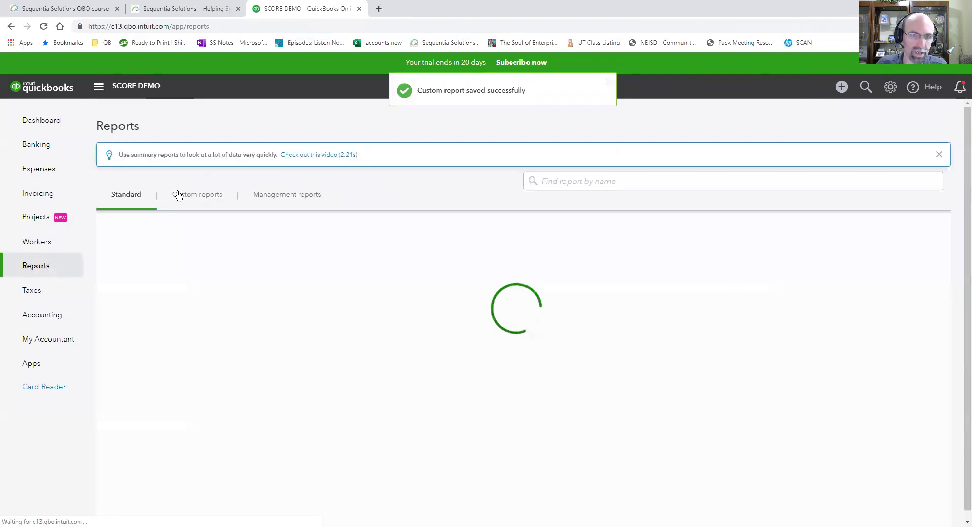
{"action": "left_click", "coordinate": [195, 197]}
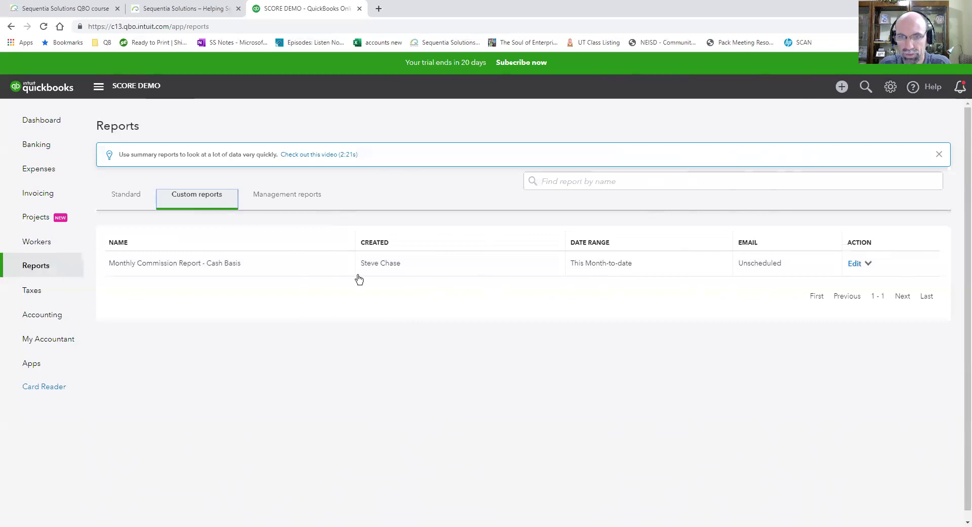
Open the saved Monthly Commission Report - Cash Basis for May 2019 and check its start date
{"action": "left_click", "coordinate": [219, 264]}
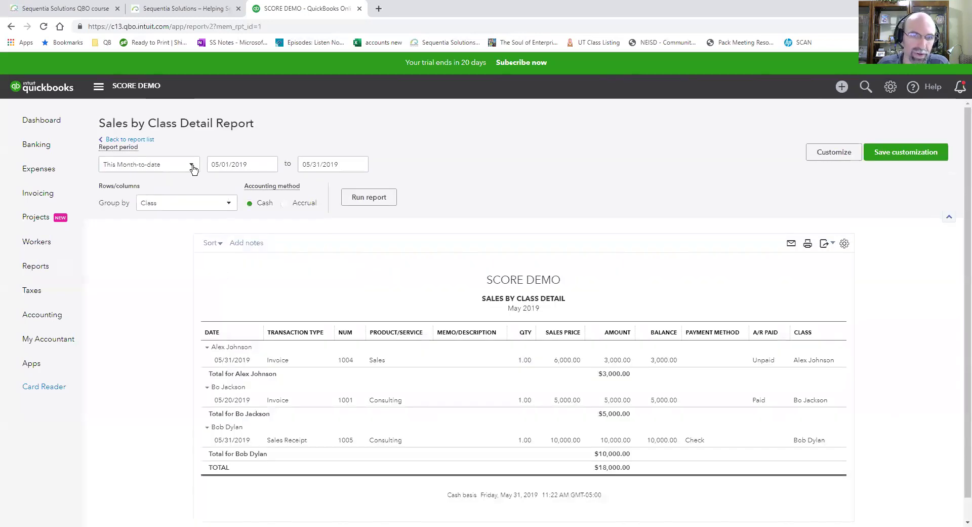
{"action": "left_click", "coordinate": [270, 165]}
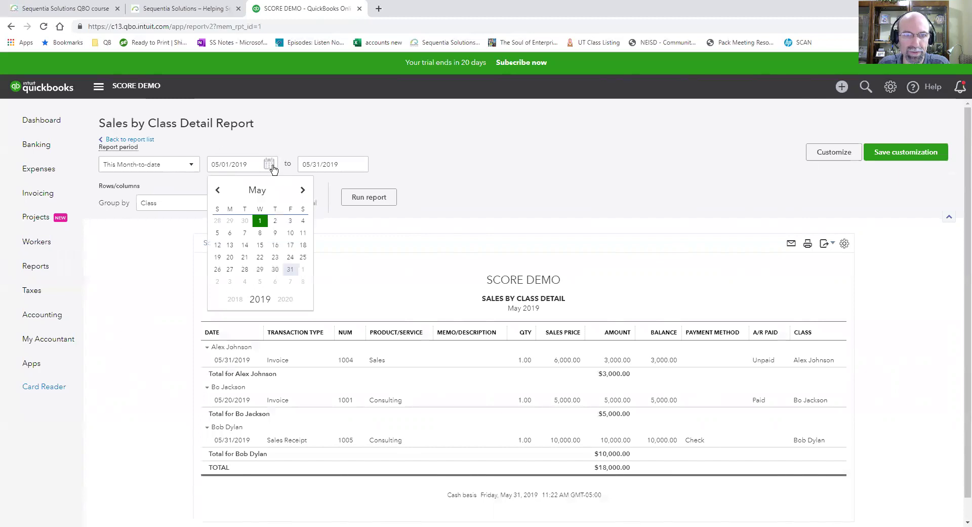
{"action": "left_click", "coordinate": [488, 242]}
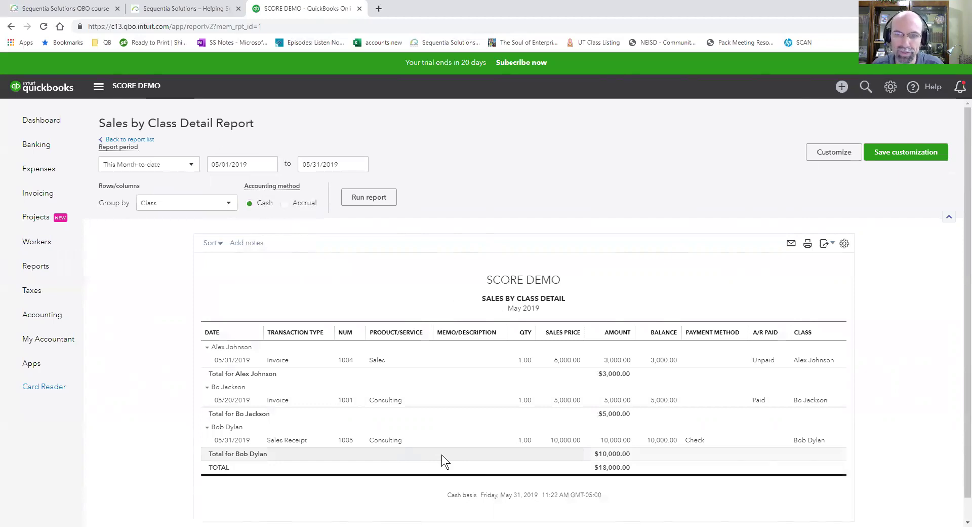
View the report's Export to Excel and Export to PDF options
{"action": "left_click", "coordinate": [827, 244]}
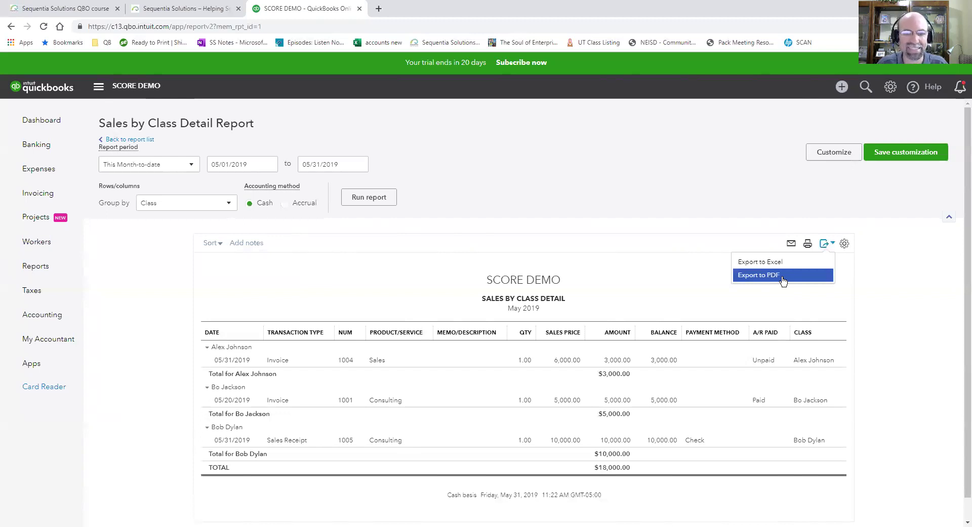
Open the Sales by Class Summary report from the standard reports list
{"action": "left_click", "coordinate": [37, 267]}
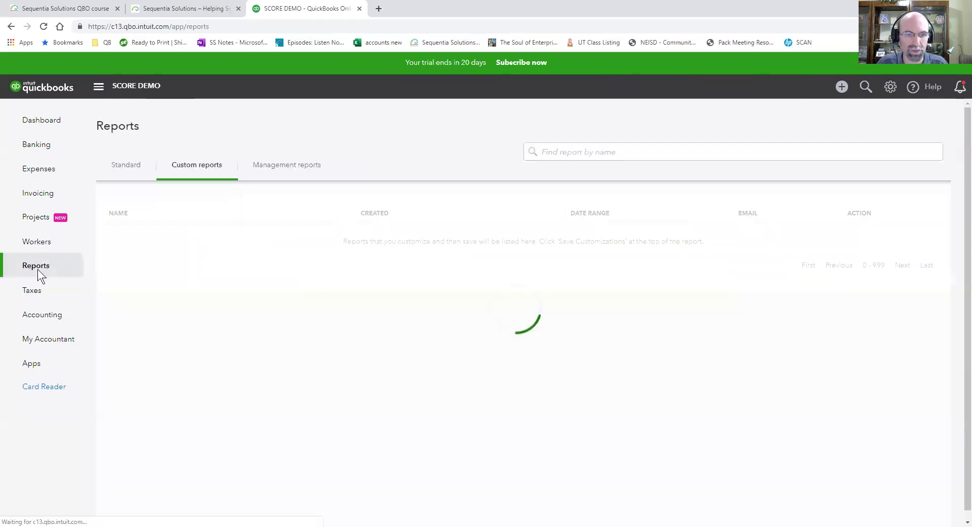
{"action": "left_click", "coordinate": [141, 199]}
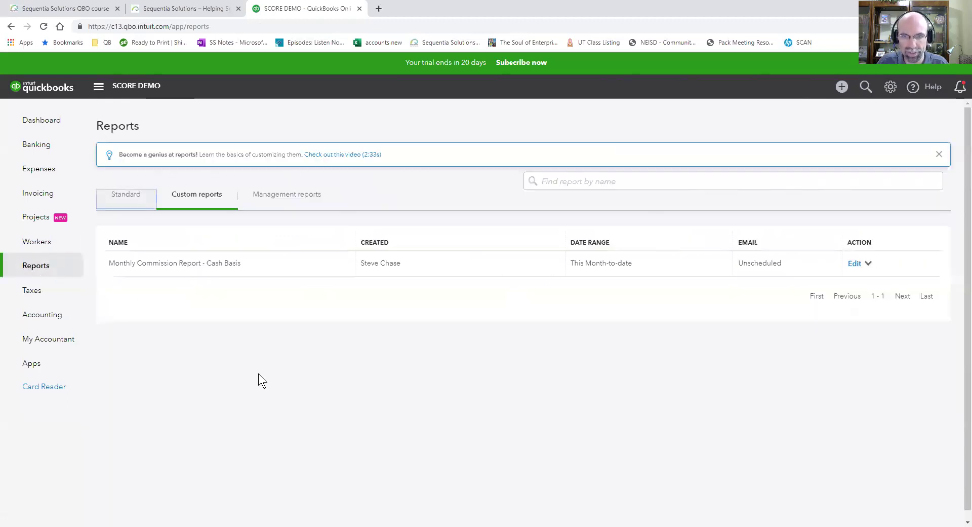
{"action": "scroll", "coordinate": [501, 403], "scroll_direction": "down", "scroll_amount": 7}
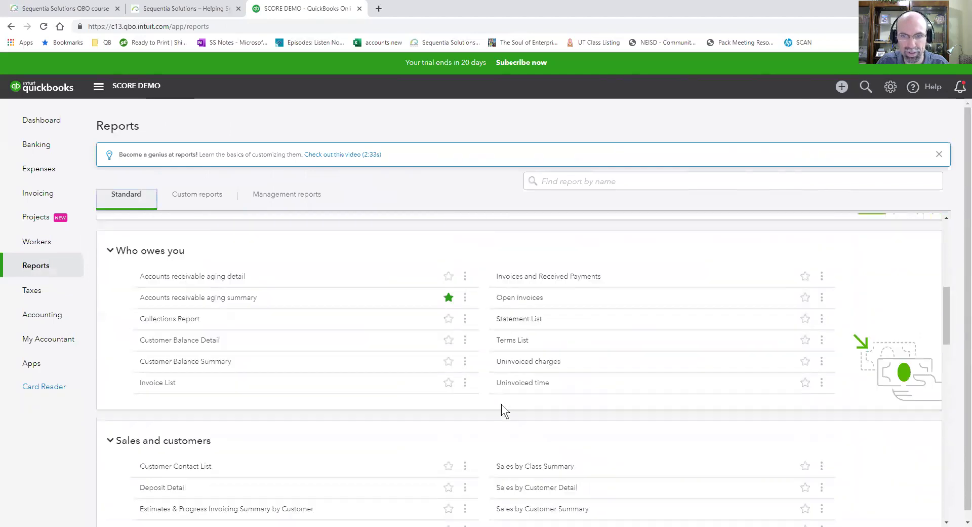
{"action": "scroll", "coordinate": [533, 415], "scroll_direction": "down", "scroll_amount": 1}
{"action": "left_click", "coordinate": [533, 415]}
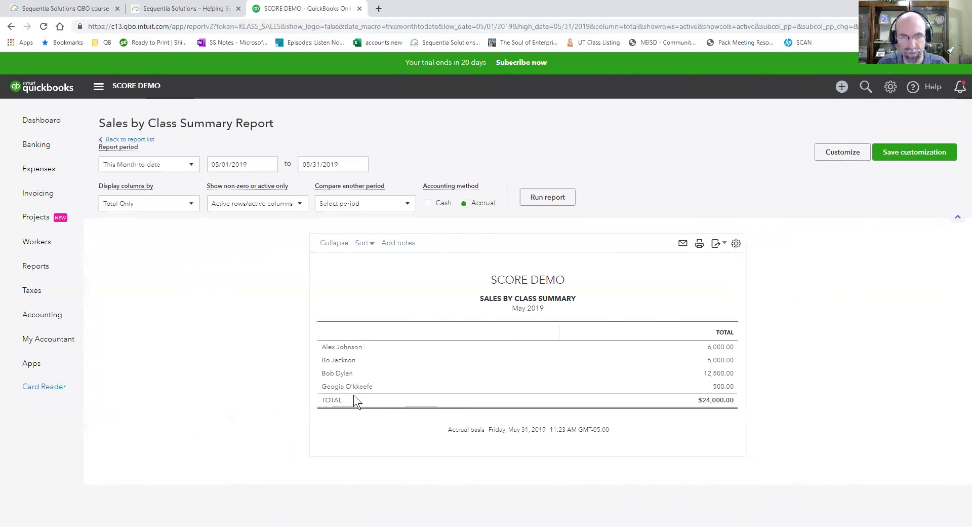
Rerun Sales by Class Summary for All Dates with columns split by Quarters
{"action": "left_click", "coordinate": [177, 165]}
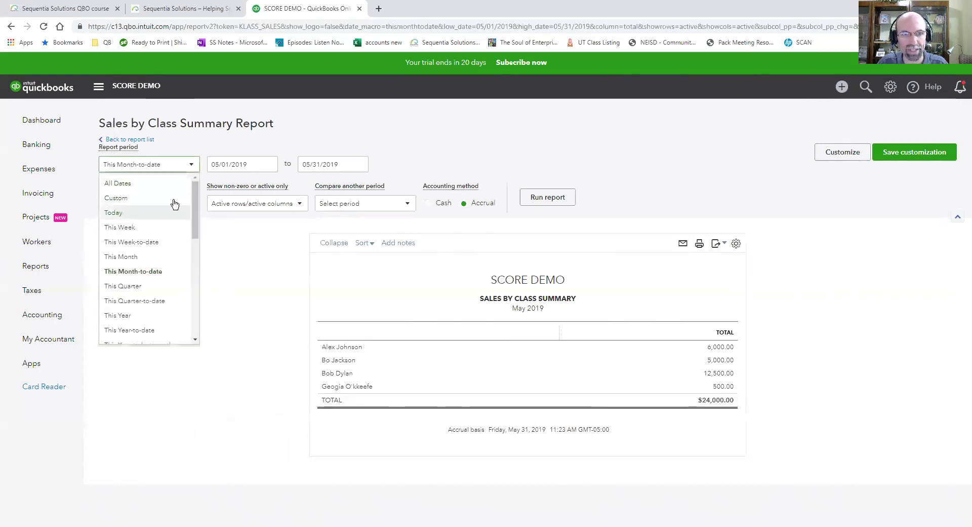
{"action": "left_click", "coordinate": [242, 277]}
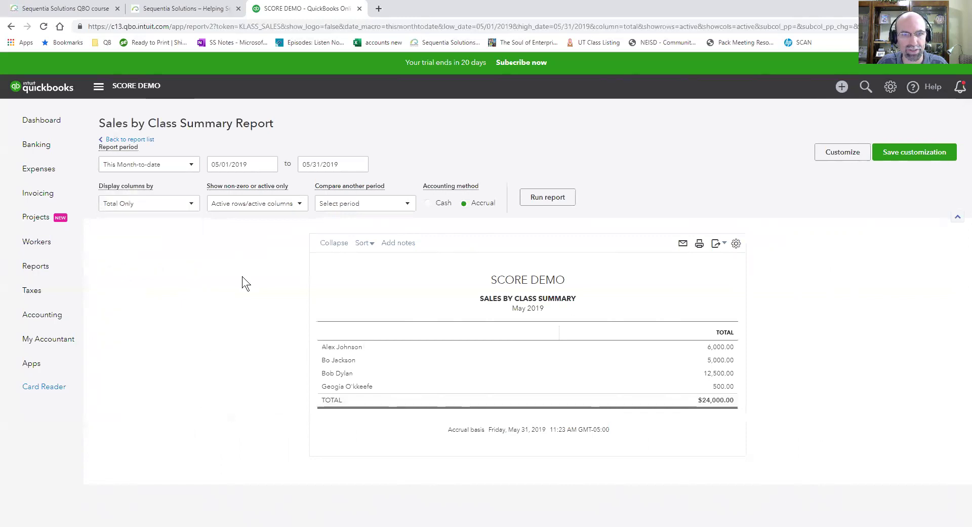
{"action": "left_click", "coordinate": [180, 204]}
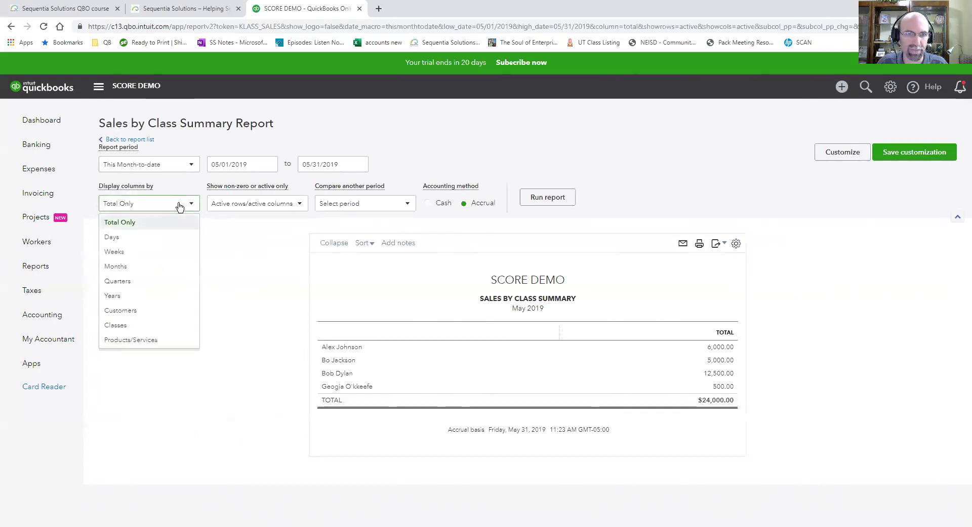
{"action": "left_click", "coordinate": [193, 165]}
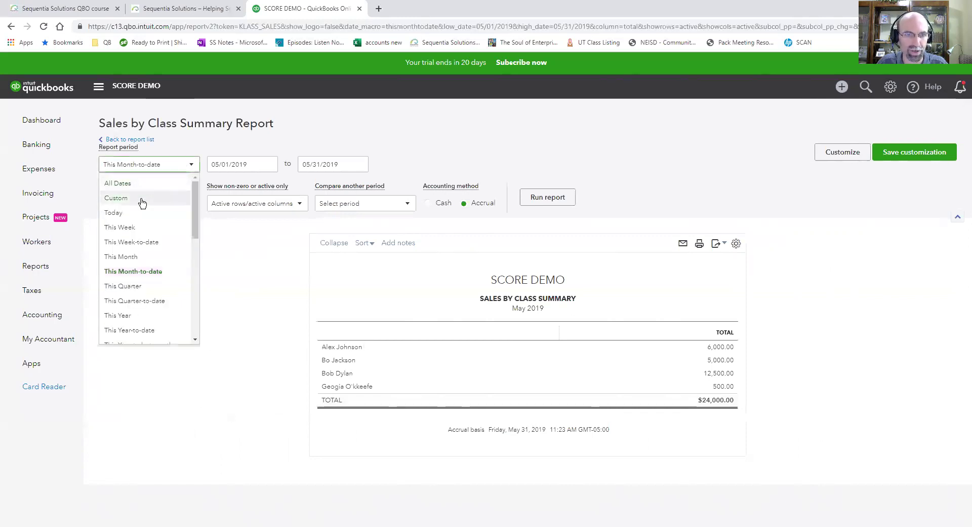
{"action": "left_click", "coordinate": [143, 184]}
{"action": "left_click", "coordinate": [190, 204]}
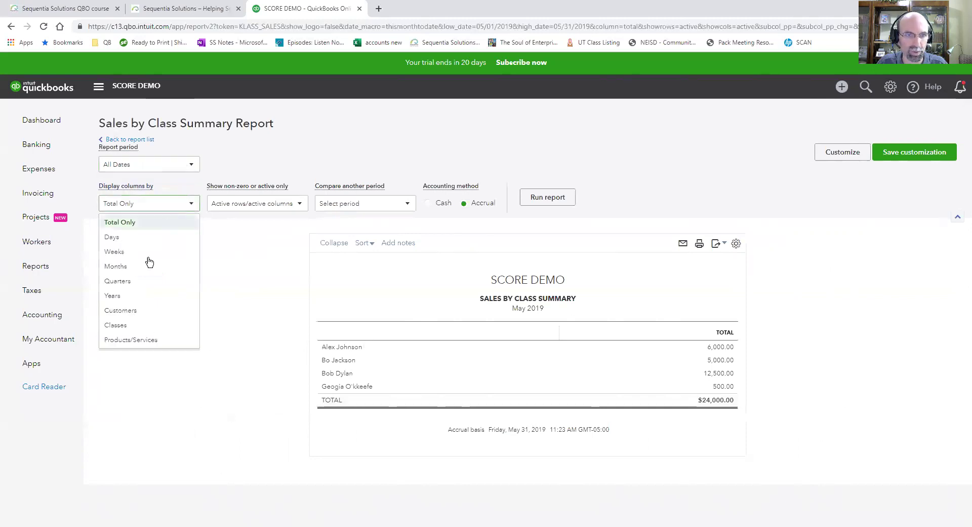
{"action": "left_click", "coordinate": [141, 267]}
{"action": "left_click", "coordinate": [547, 197]}
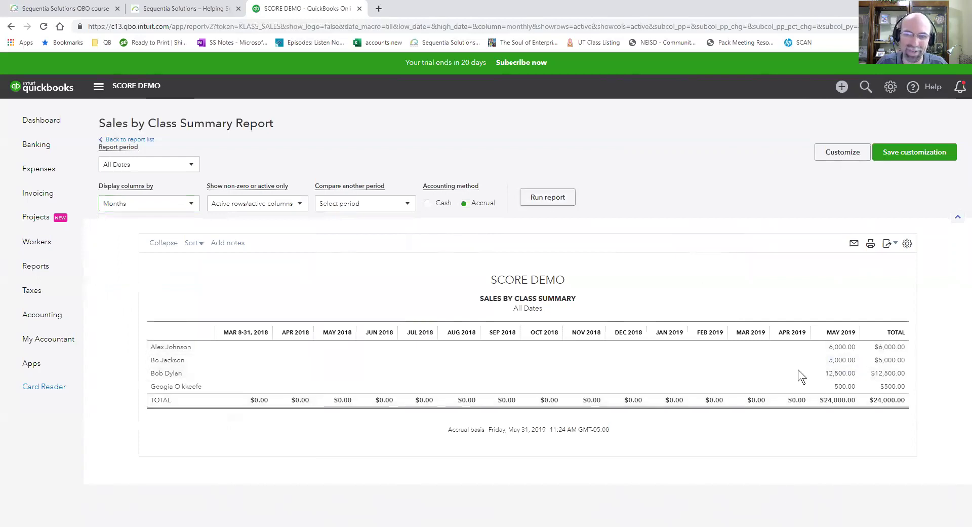
{"action": "left_click", "coordinate": [184, 201]}
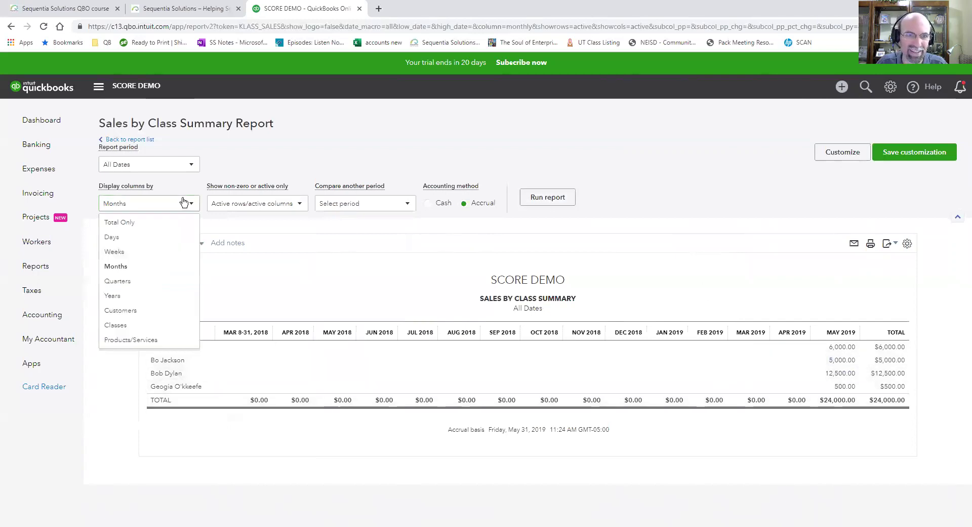
{"action": "left_click", "coordinate": [136, 281]}
{"action": "left_click", "coordinate": [557, 197]}
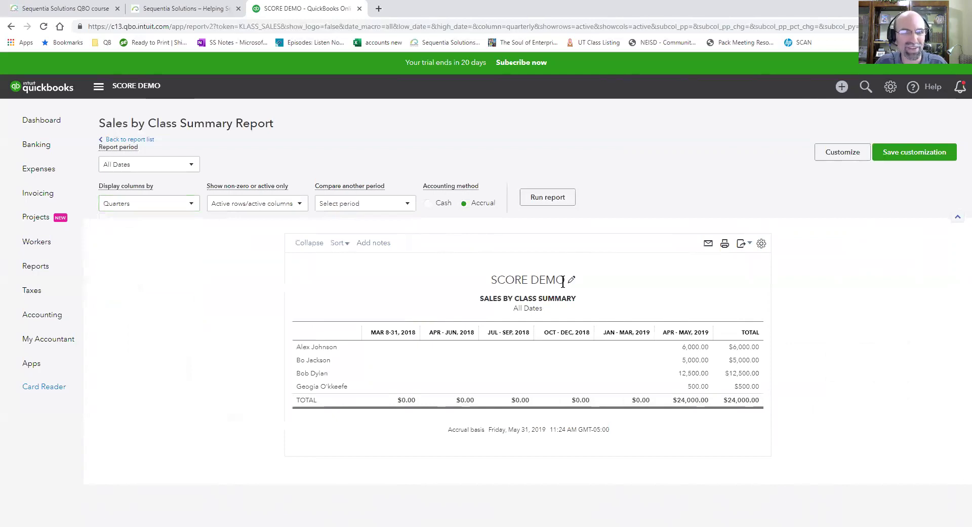
Switch to the Sequentia Solutions website browser tab
{"action": "left_click", "coordinate": [181, 8]}
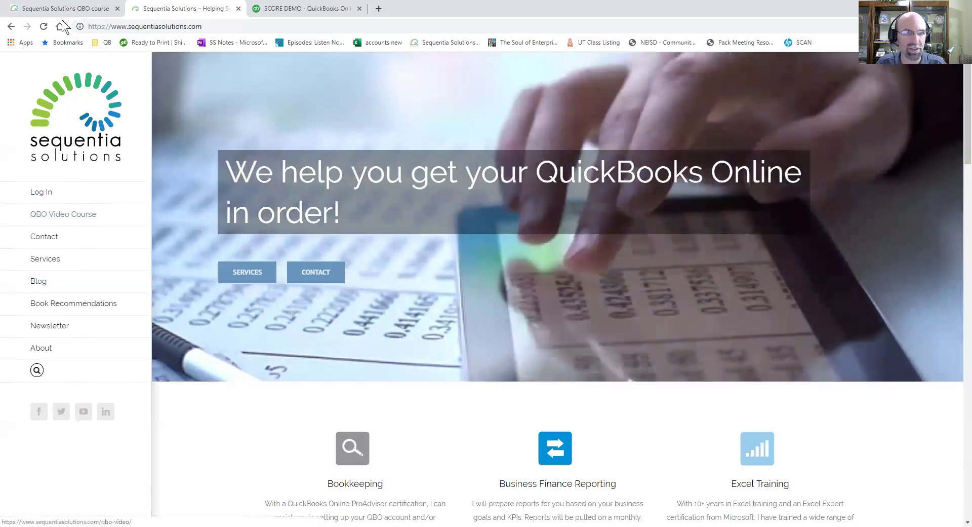
Go to the QBO course page's pricing: $297 Fundamentals and $499 VIP plans
{"action": "left_click", "coordinate": [62, 8]}
{"action": "scroll", "coordinate": [499, 363], "scroll_direction": "down", "scroll_amount": 8}
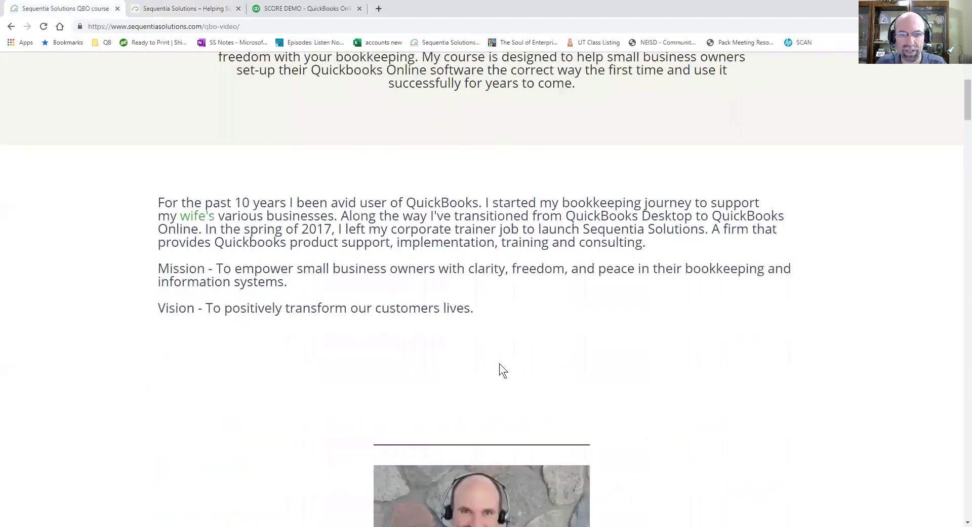
{"action": "scroll", "coordinate": [733, 385], "scroll_direction": "down", "scroll_amount": 3}
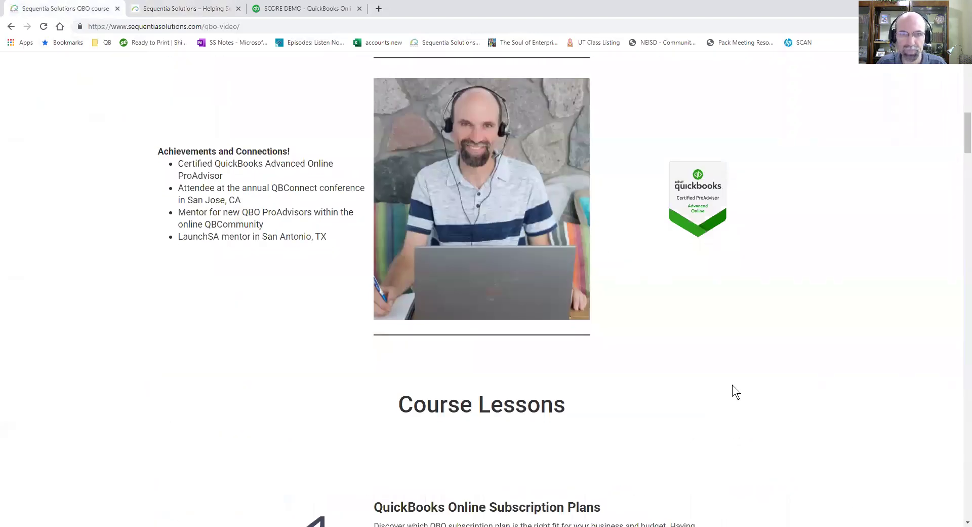
{"action": "scroll", "coordinate": [733, 384], "scroll_direction": "down", "scroll_amount": 6}
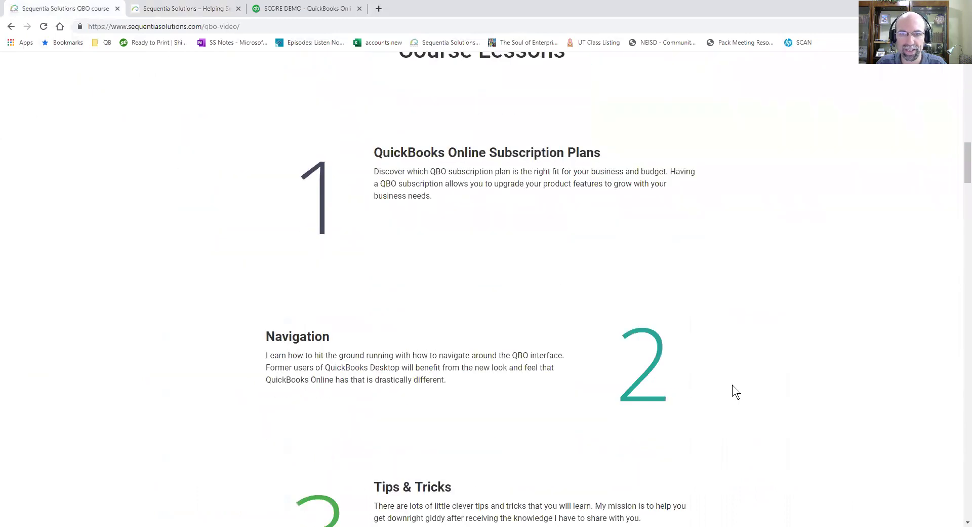
{"action": "scroll", "coordinate": [732, 385], "scroll_direction": "down", "scroll_amount": 2}
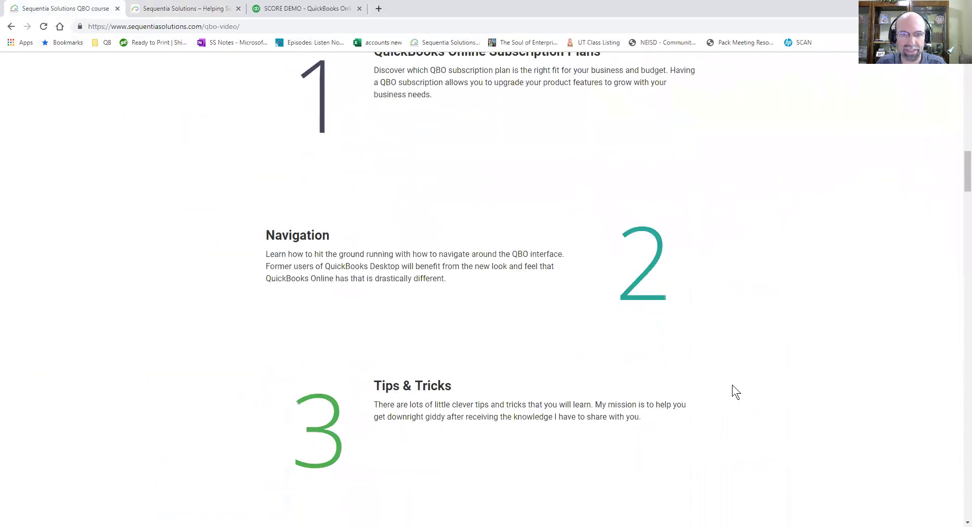
{"action": "scroll", "coordinate": [732, 384], "scroll_direction": "down", "scroll_amount": 6}
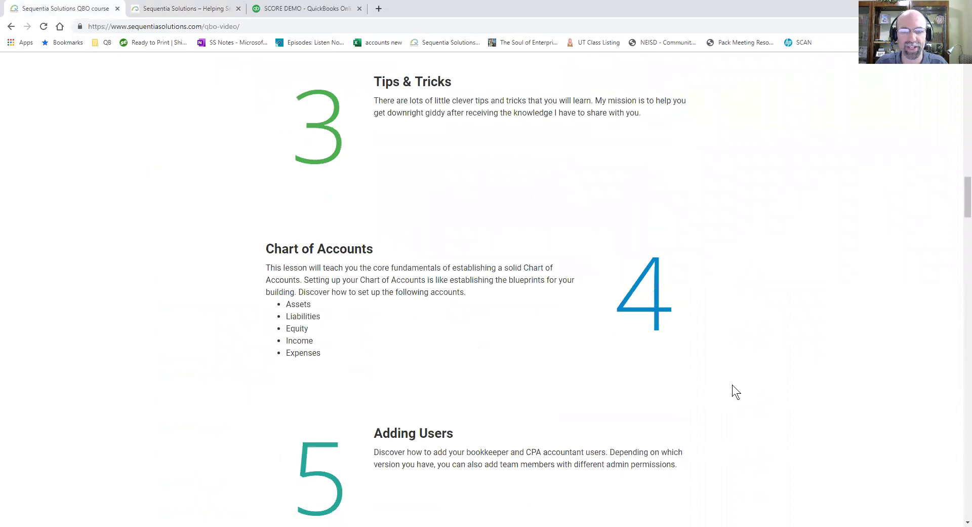
{"action": "scroll", "coordinate": [732, 385], "scroll_direction": "down", "scroll_amount": 6}
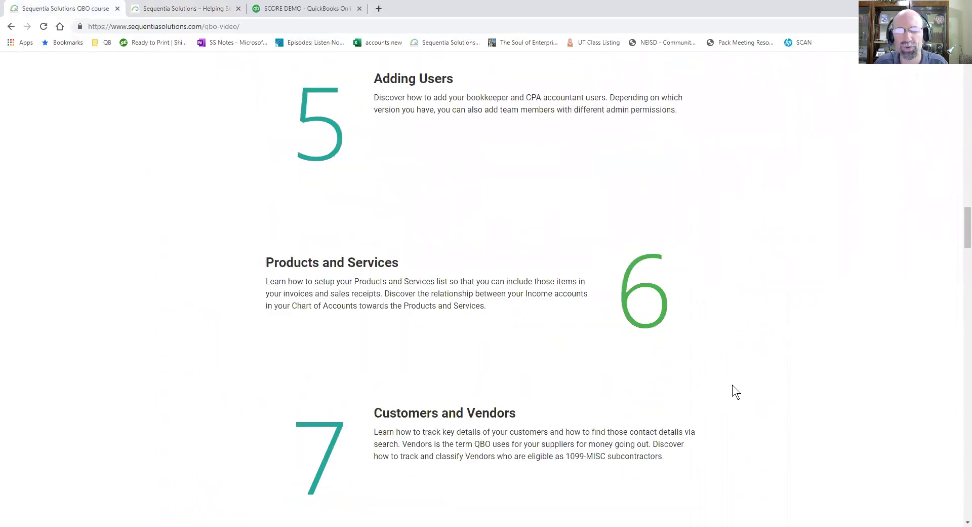
{"action": "scroll", "coordinate": [732, 384], "scroll_direction": "down", "scroll_amount": 9}
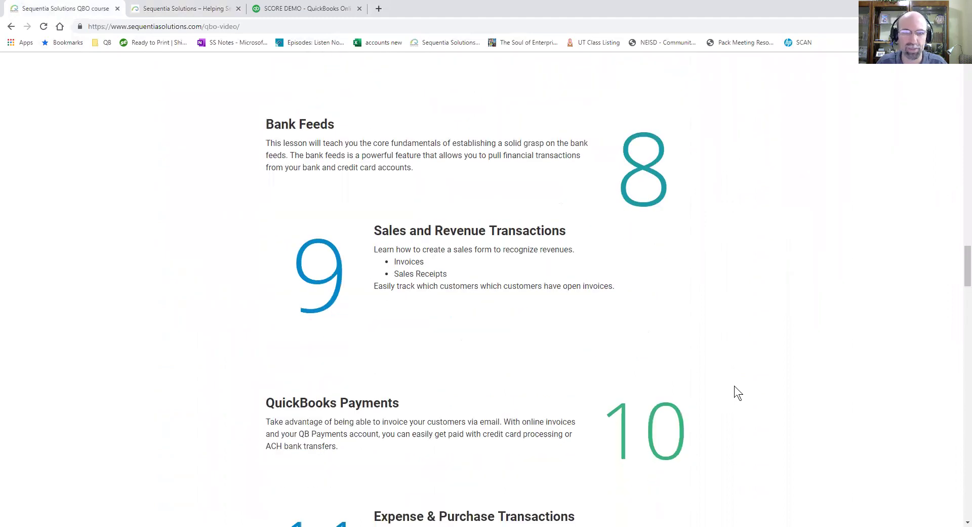
{"action": "scroll", "coordinate": [734, 386], "scroll_direction": "down", "scroll_amount": 7}
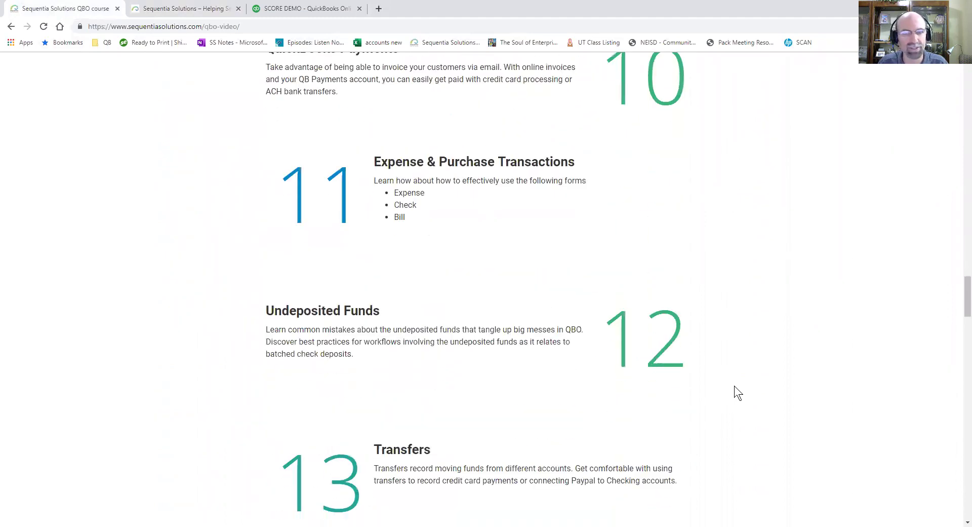
{"action": "scroll", "coordinate": [734, 386], "scroll_direction": "down", "scroll_amount": 5}
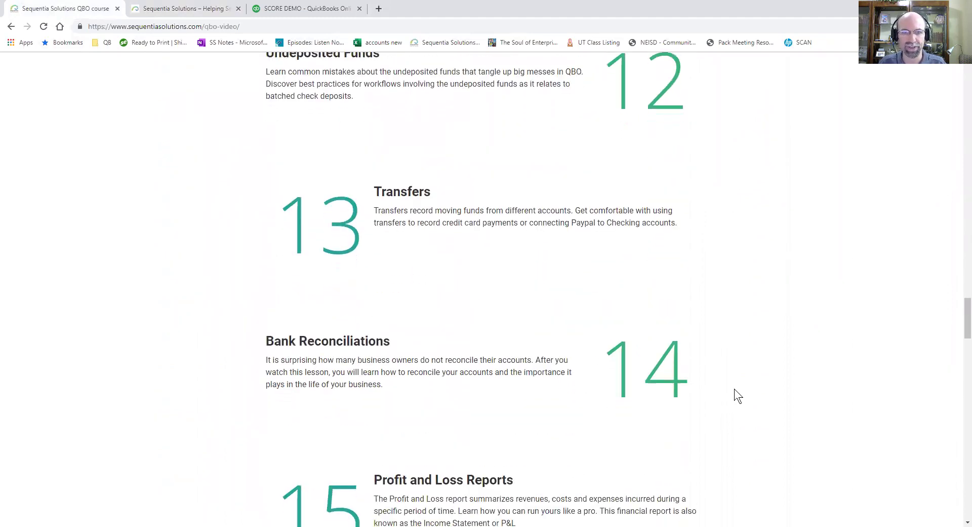
{"action": "scroll", "coordinate": [735, 390], "scroll_direction": "down", "scroll_amount": 5}
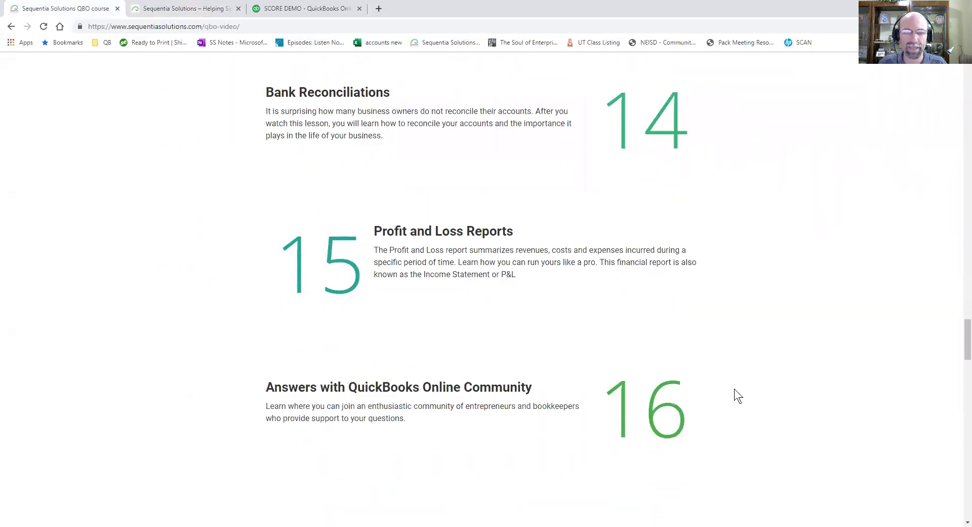
{"action": "scroll", "coordinate": [734, 387], "scroll_direction": "down", "scroll_amount": 6}
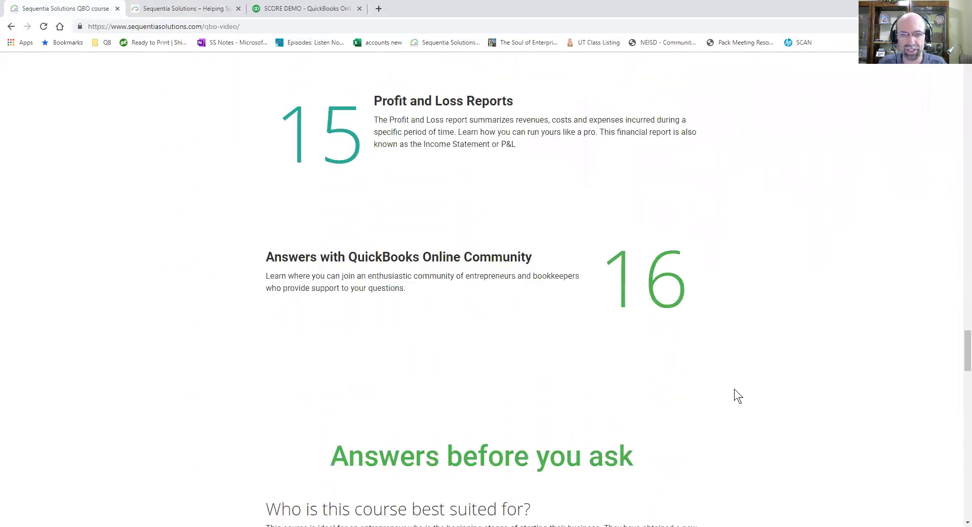
{"action": "scroll", "coordinate": [735, 389], "scroll_direction": "down", "scroll_amount": 10}
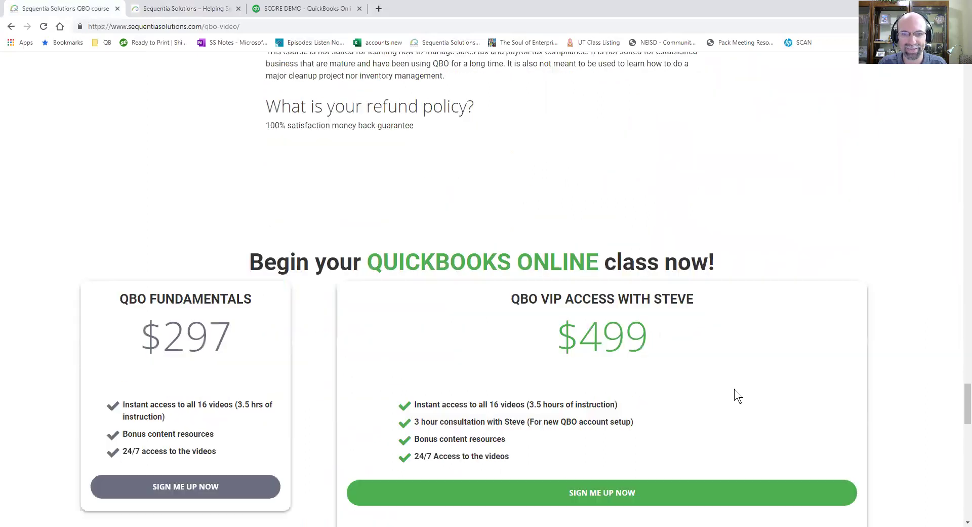